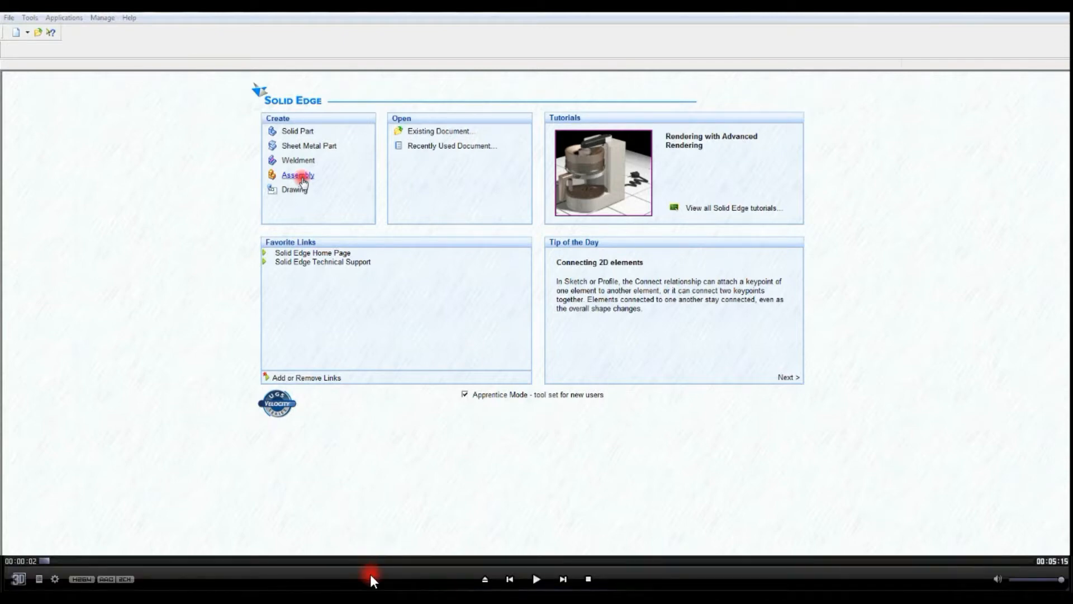
pyautogui.press('space')
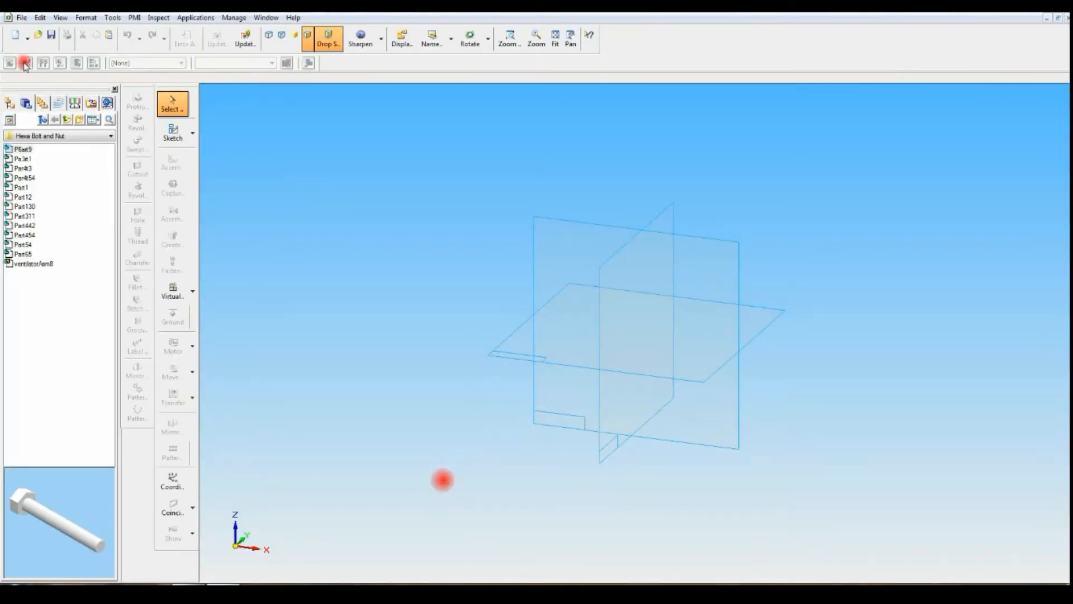
# - Open the Machine Vice folder from the Desktop in the parts library
pyautogui.click(34, 137)
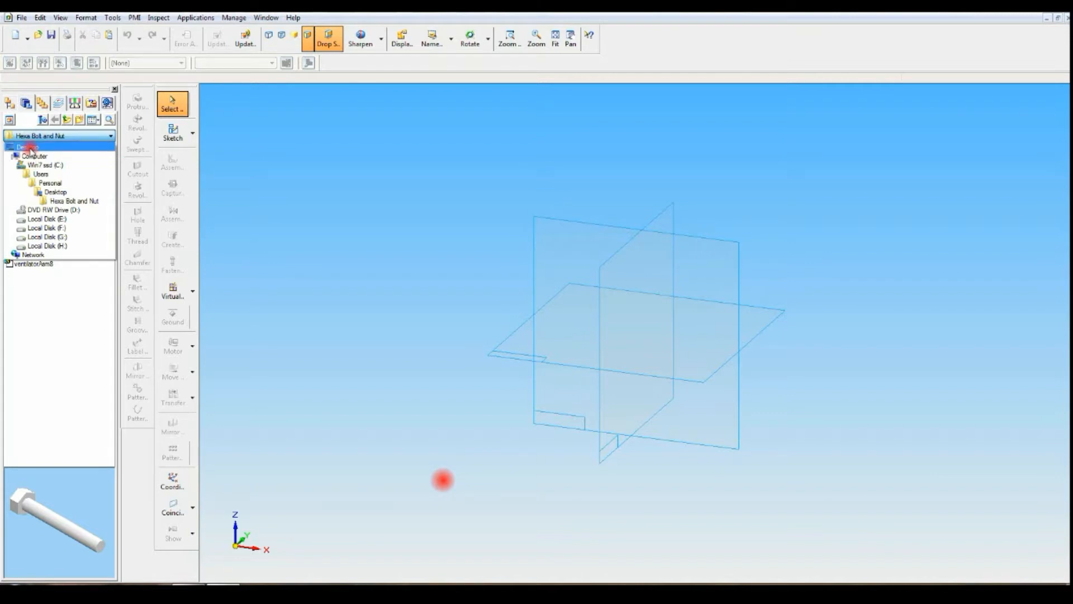
pyautogui.click(31, 148)
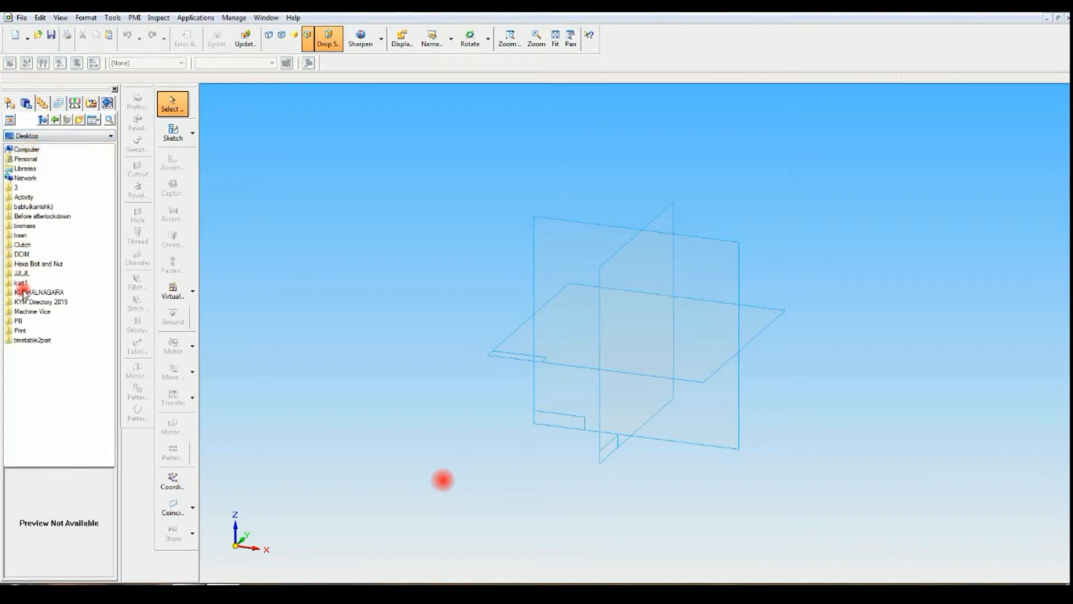
pyautogui.click(32, 313)
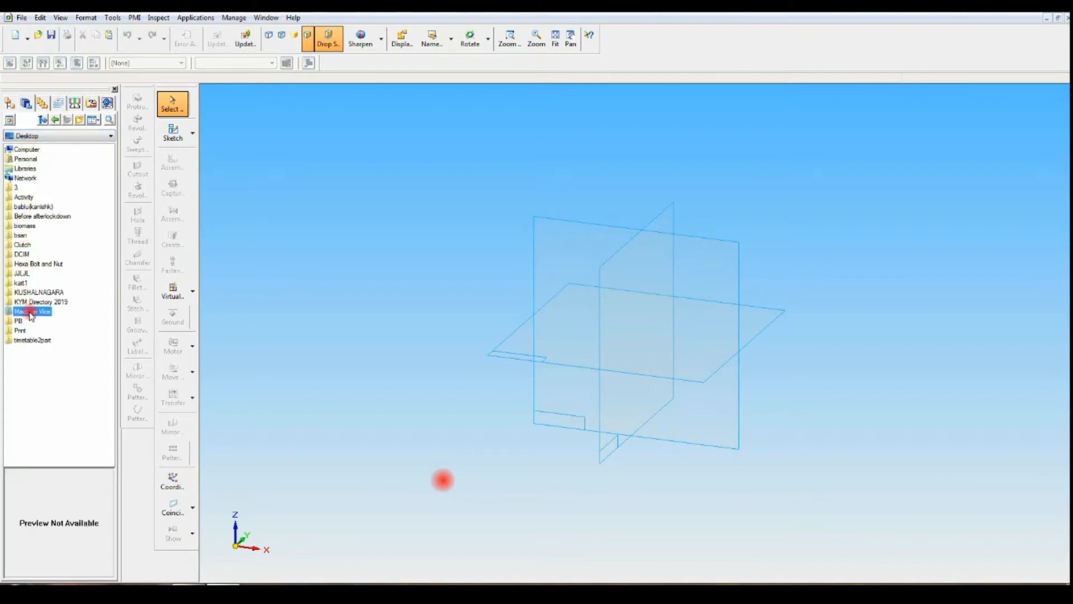
pyautogui.doubleClick(31, 313)
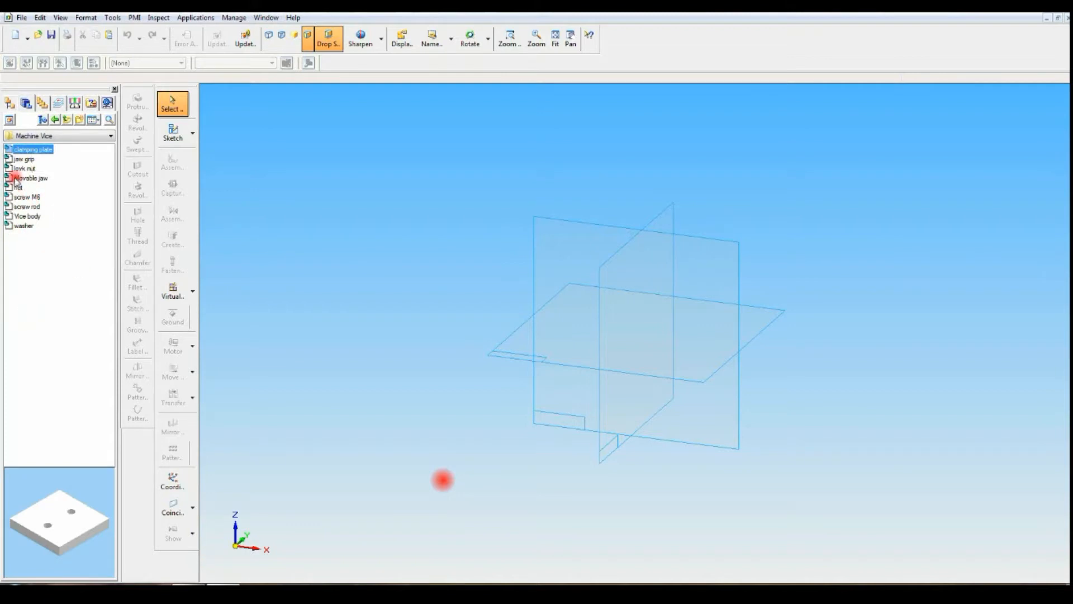
# - Preview the Machine Vice parts, including the vice body, screw rod, movable jaw, jaw grip, clamping plate and washer
pyautogui.click(25, 216)
pyautogui.click(23, 197)
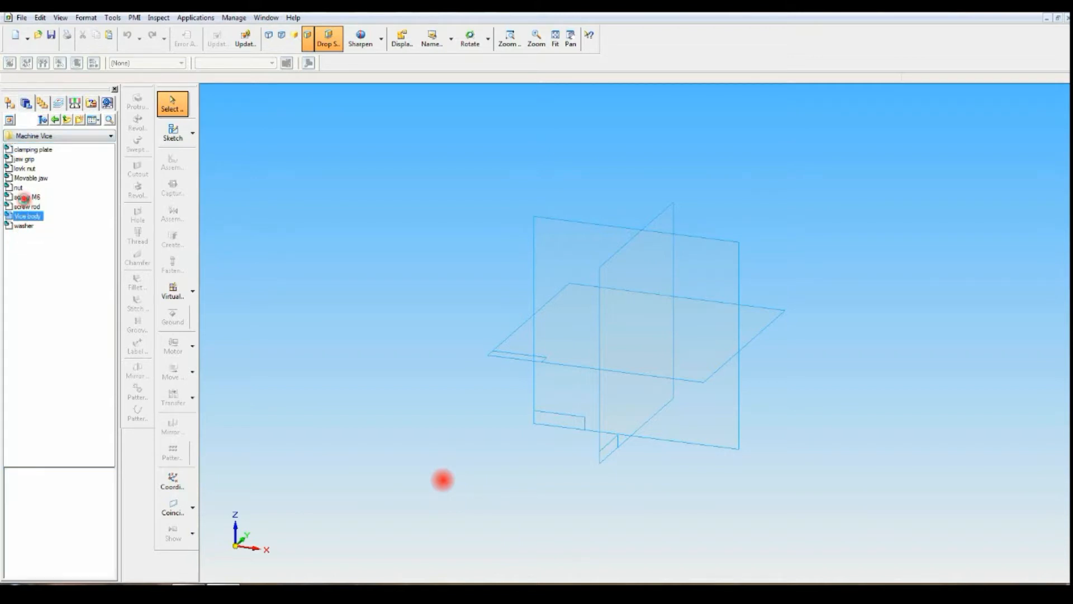
pyautogui.click(25, 207)
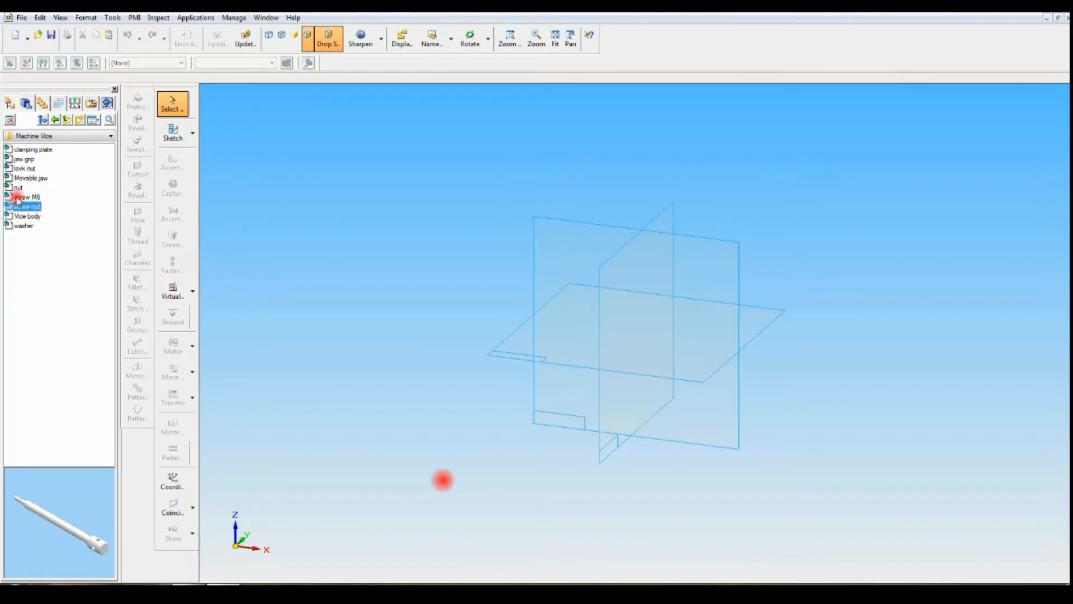
pyautogui.click(23, 177)
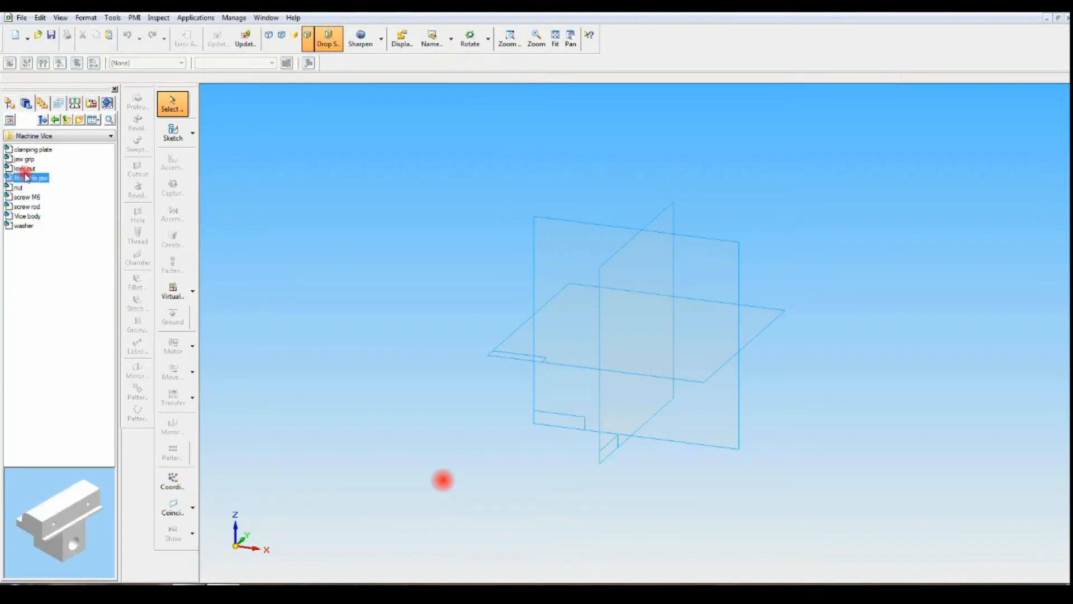
pyautogui.click(25, 168)
pyautogui.click(24, 159)
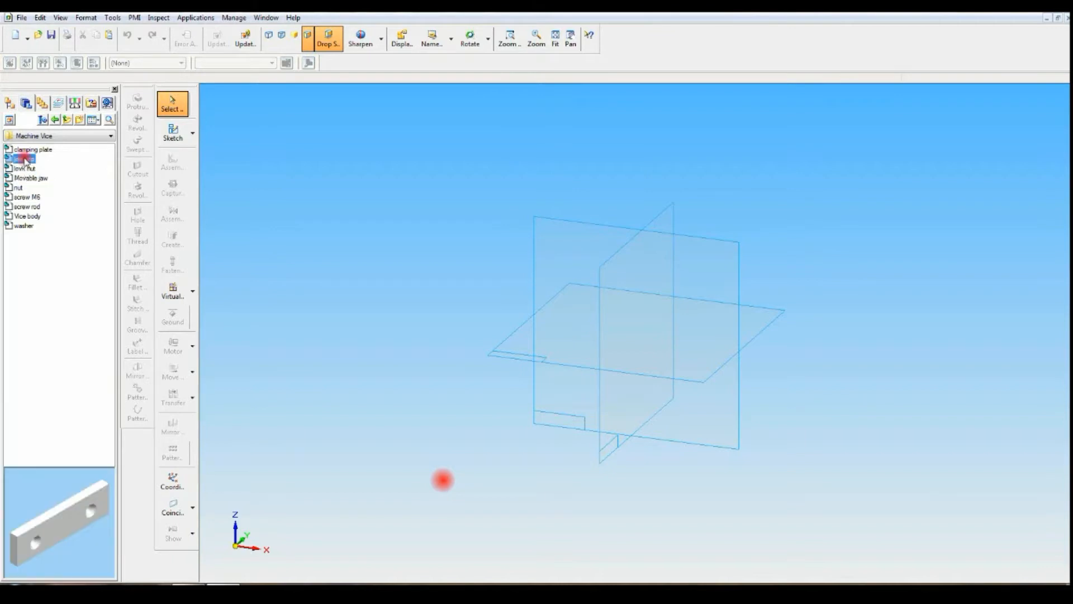
pyautogui.click(27, 151)
pyautogui.click(23, 225)
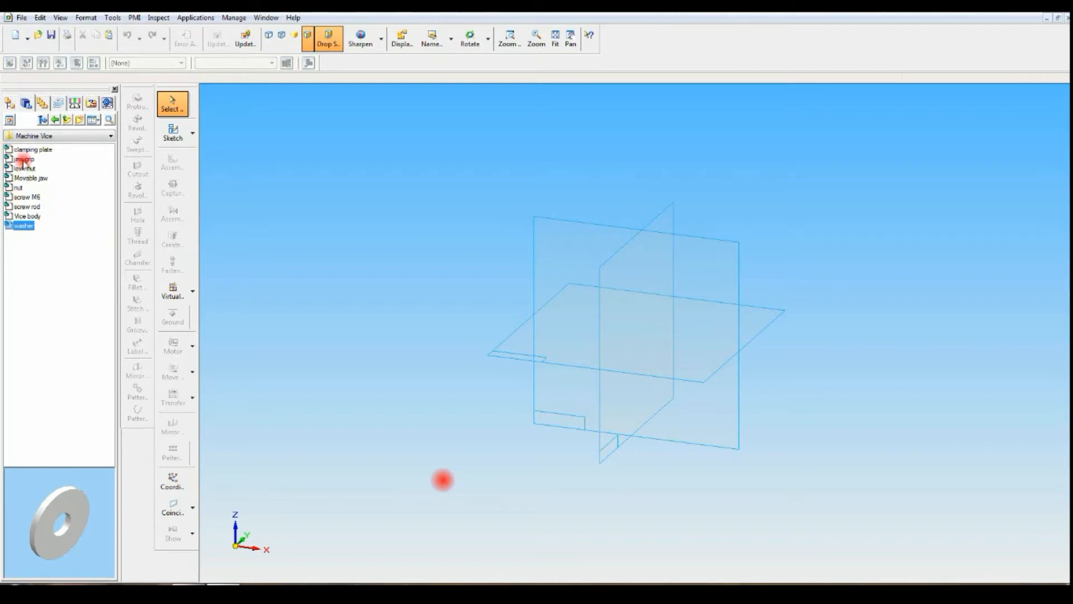
# - Place the Vice body in the assembly as its first part
pyautogui.click(25, 216)
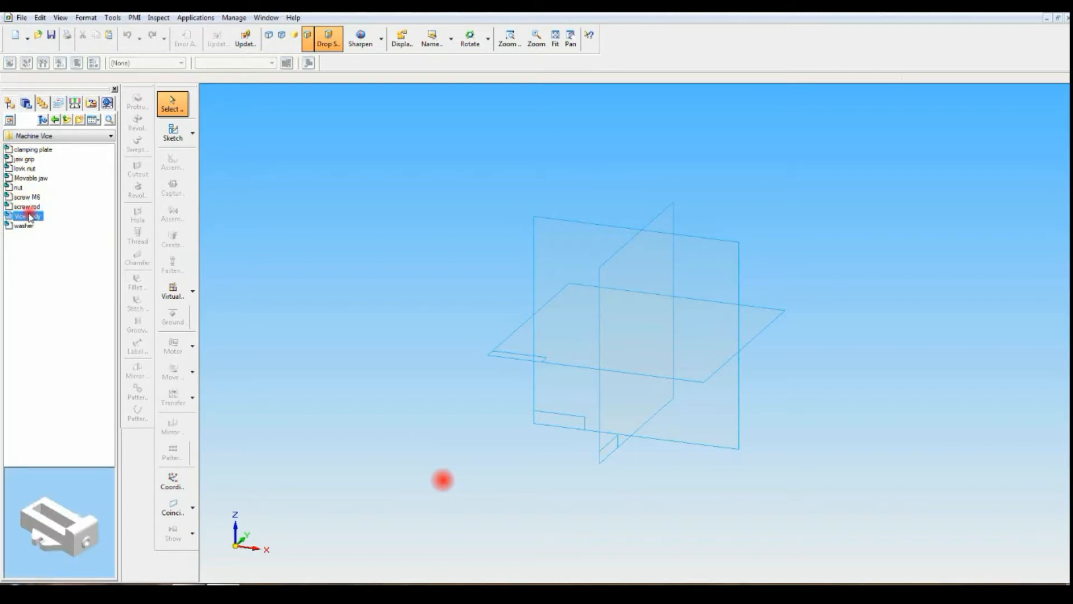
pyautogui.moveTo(29, 217); pyautogui.dragTo(573, 319)
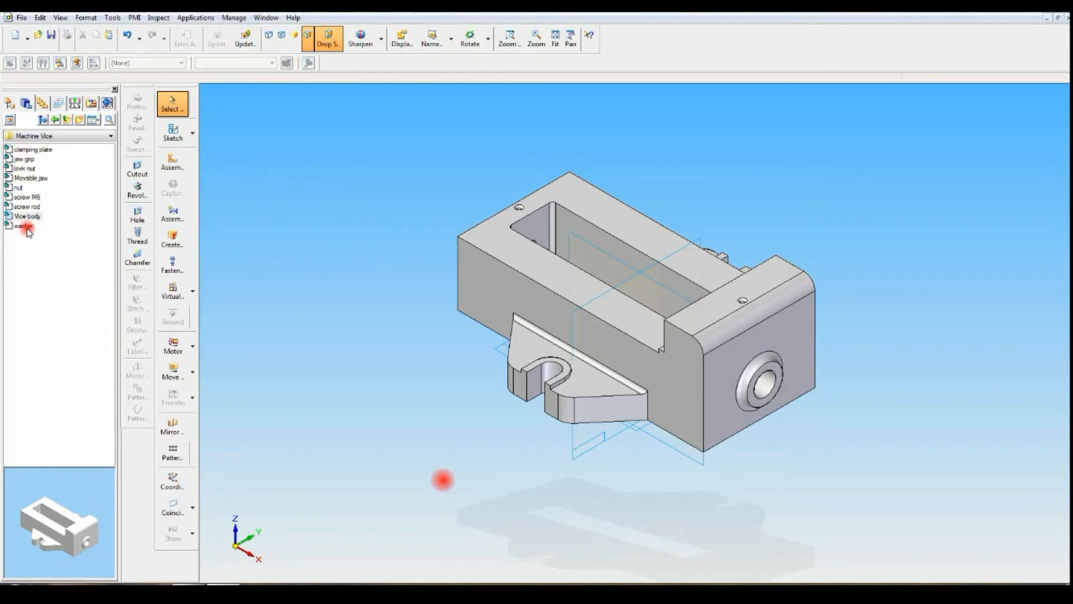
# - Add the Movable jaw to the assembly and axially align its large bore with the screw hole in the vice body's end boss
pyautogui.click(25, 178)
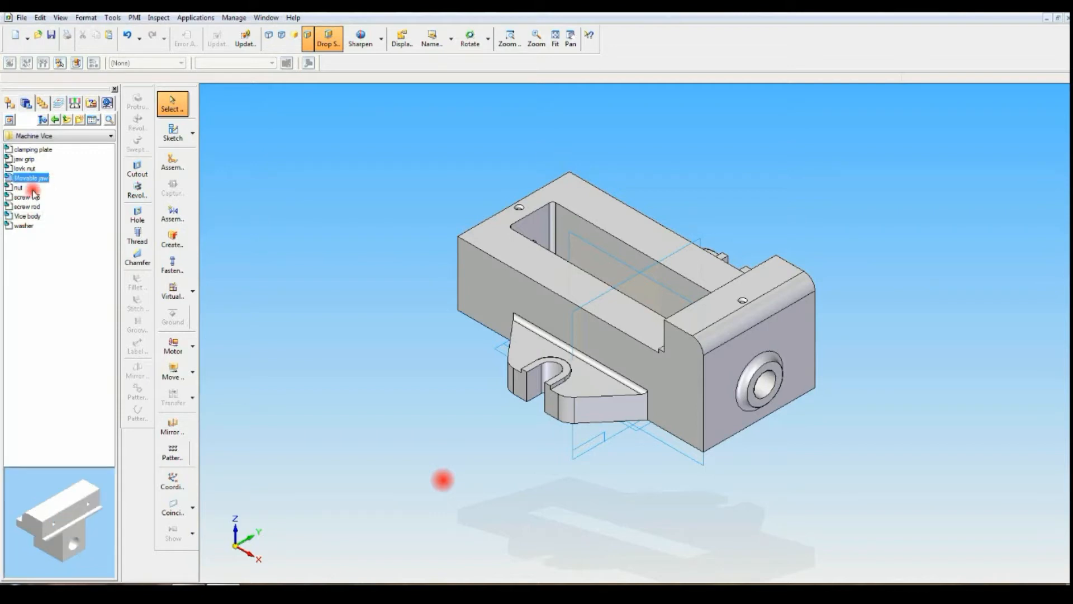
pyautogui.moveTo(32, 183); pyautogui.dragTo(408, 168)
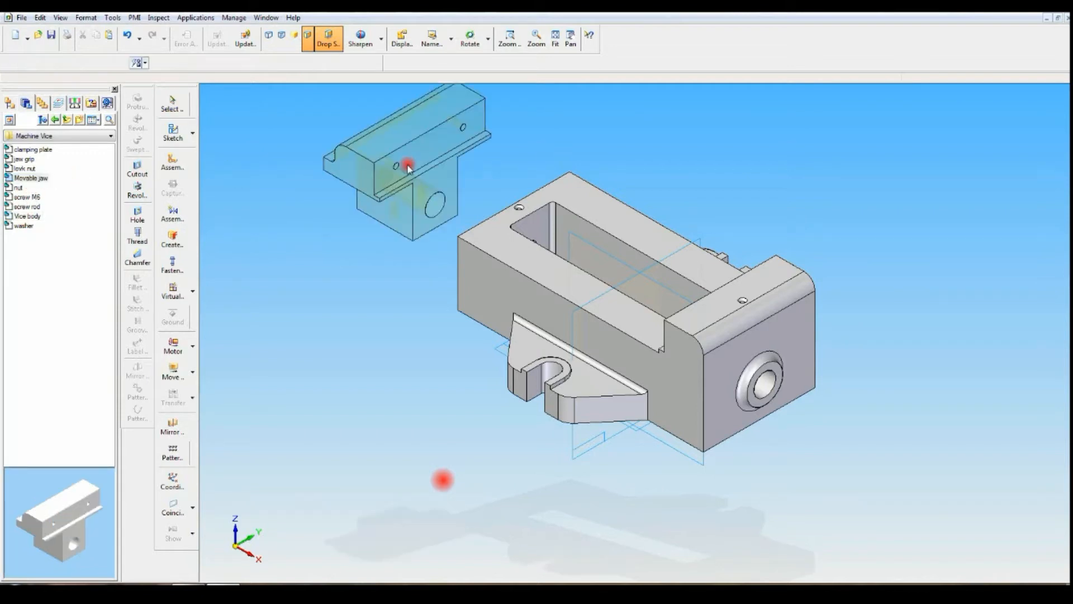
pyautogui.click(178, 166)
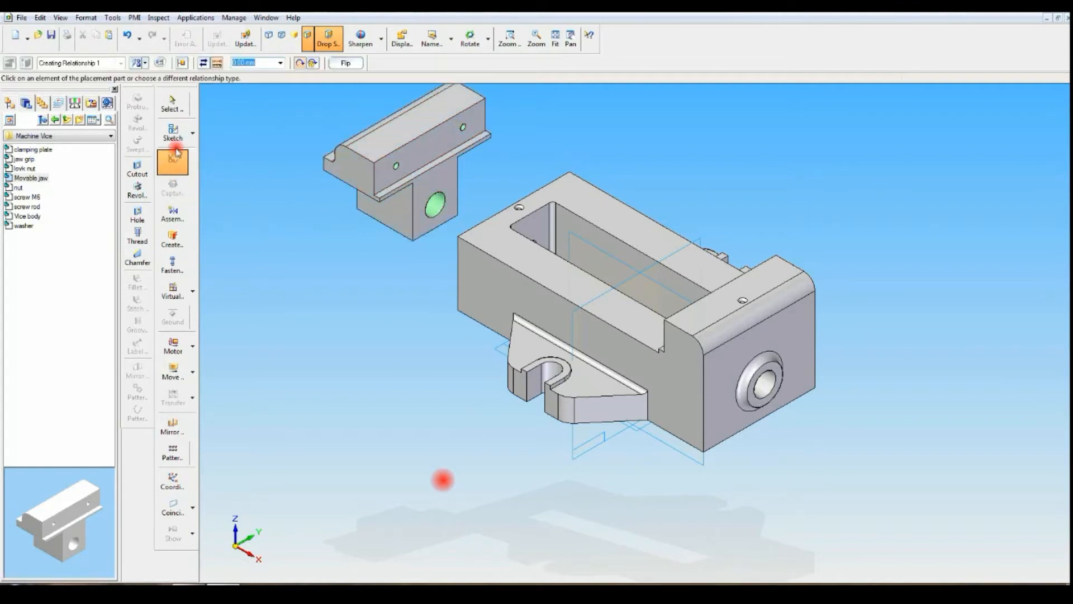
pyautogui.click(146, 64)
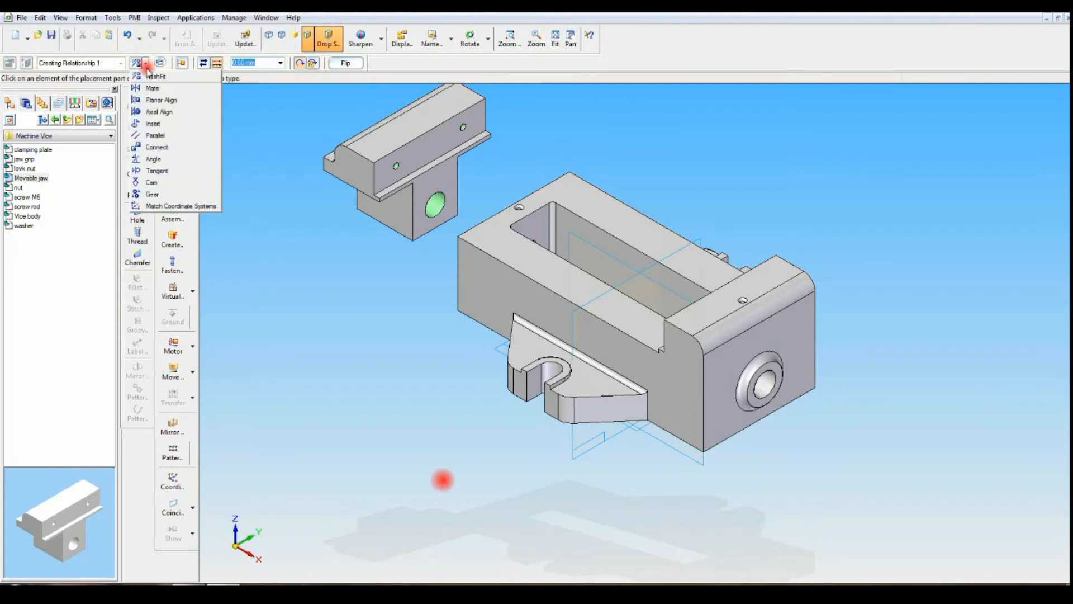
pyautogui.click(156, 112)
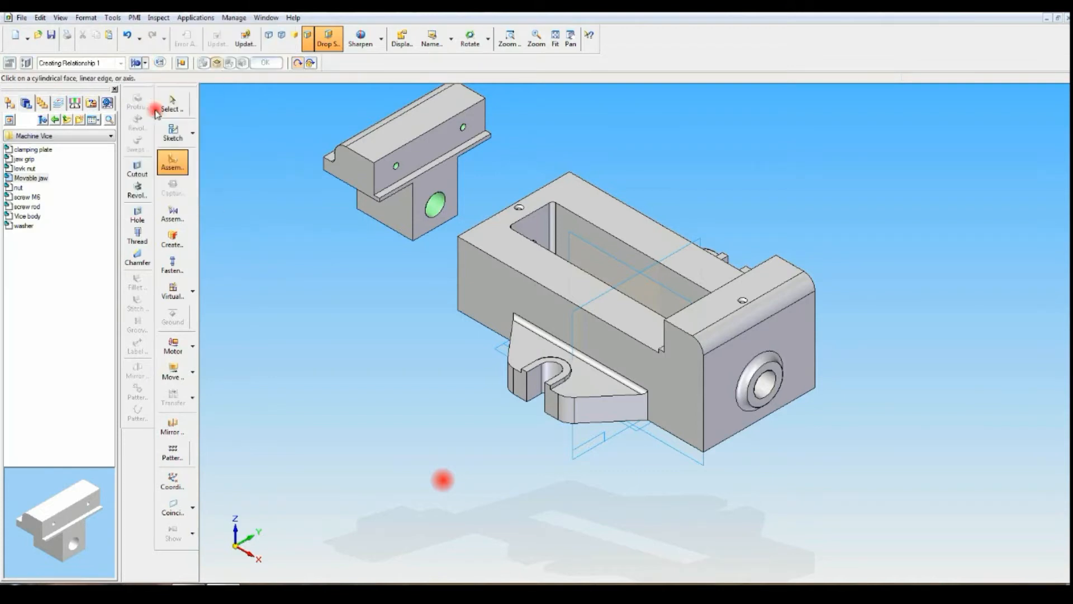
pyautogui.click(440, 202)
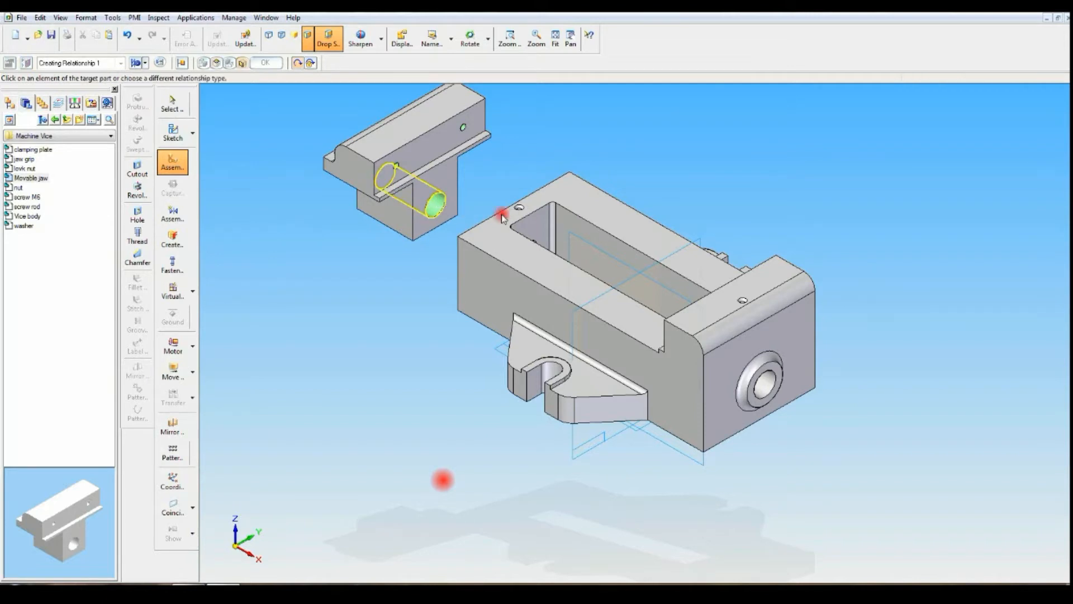
pyautogui.click(774, 382)
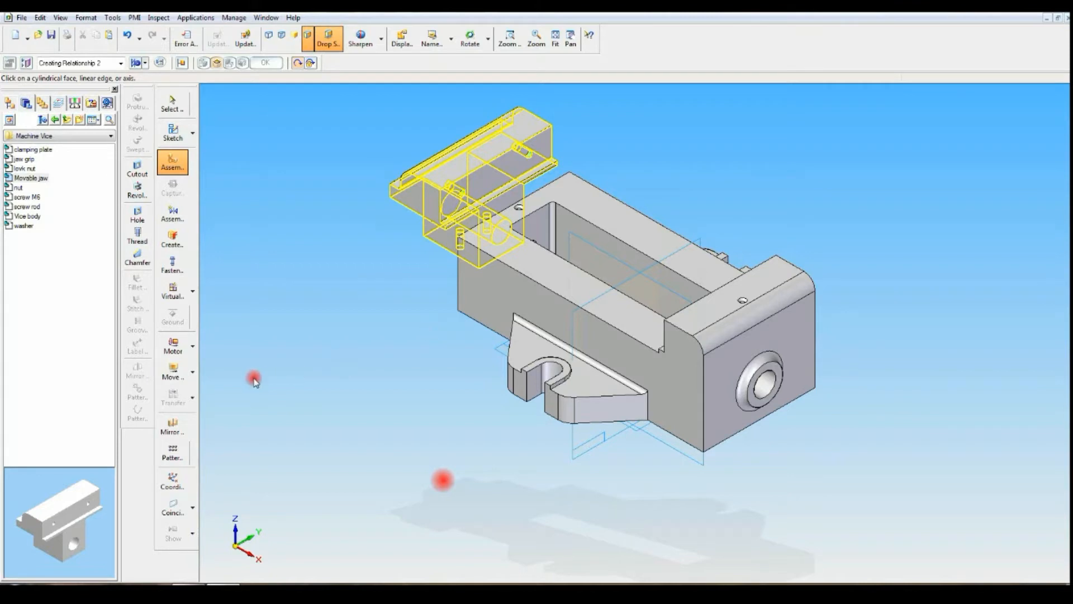
# - Move the movable jaw along the X axis so it sits over the middle of the vice body's slot
pyautogui.click(174, 372)
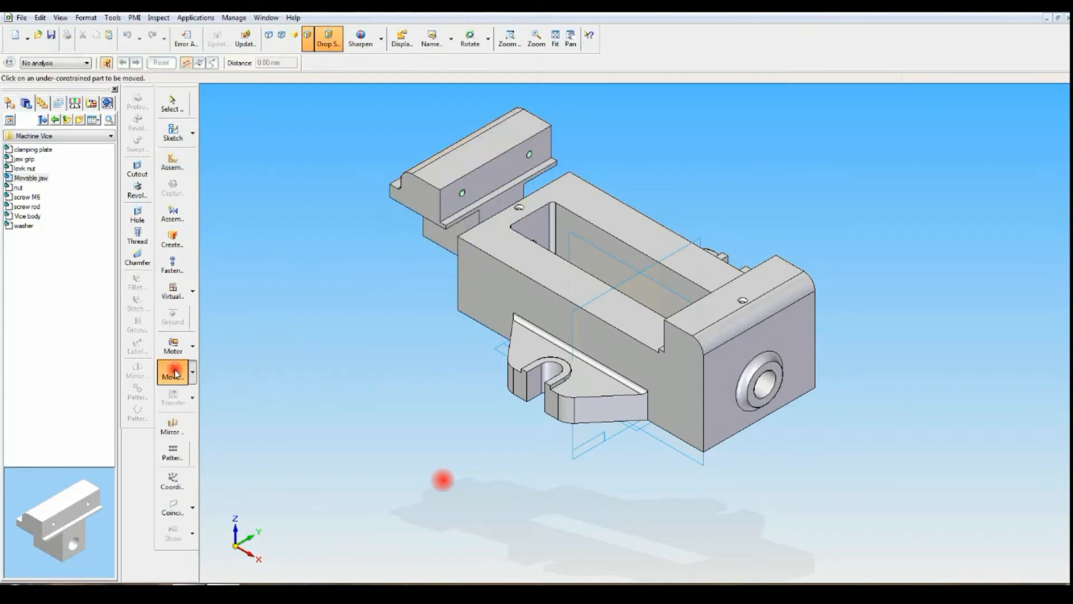
pyautogui.click(435, 213)
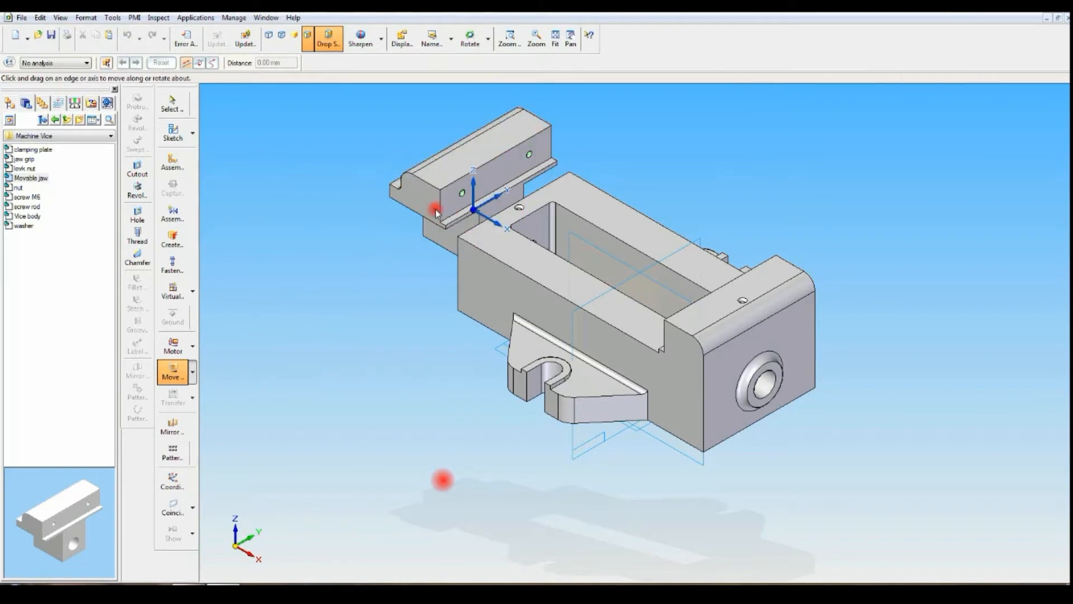
pyautogui.click(496, 223)
pyautogui.moveTo(496, 222); pyautogui.dragTo(602, 299)
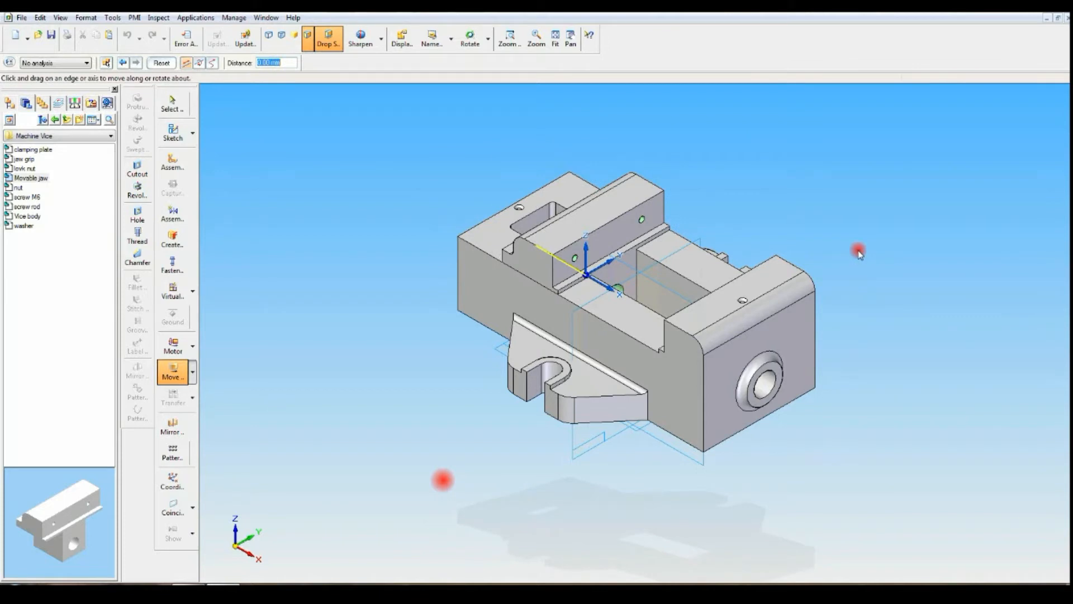
pyautogui.click(173, 105)
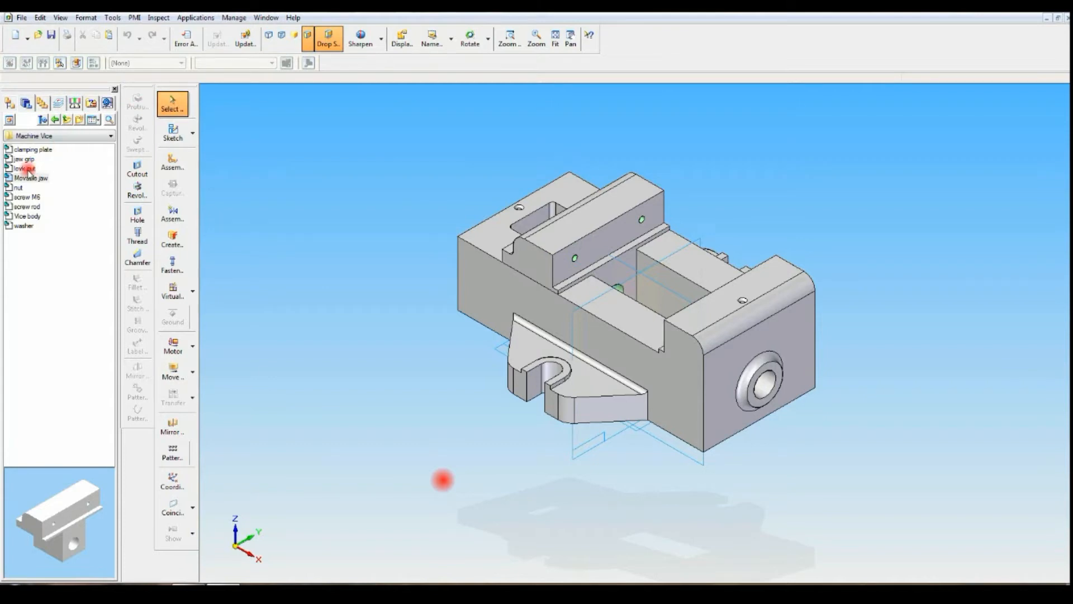
# - Add the screw rod to the assembly and axially align its long cylindrical face with the vice body's screw hole
pyautogui.click(26, 208)
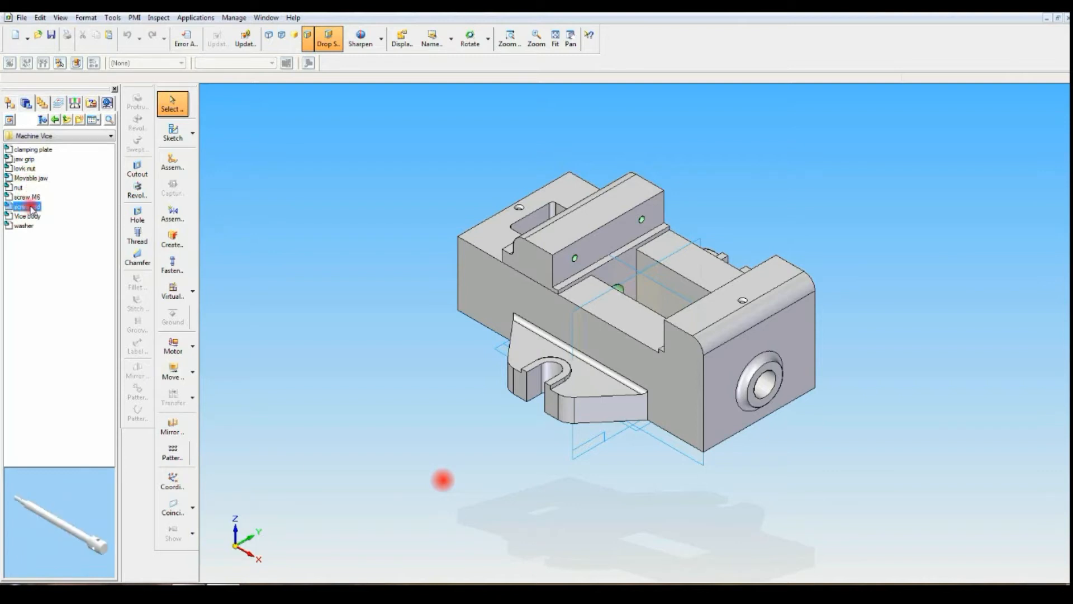
pyautogui.moveTo(30, 208); pyautogui.dragTo(371, 210)
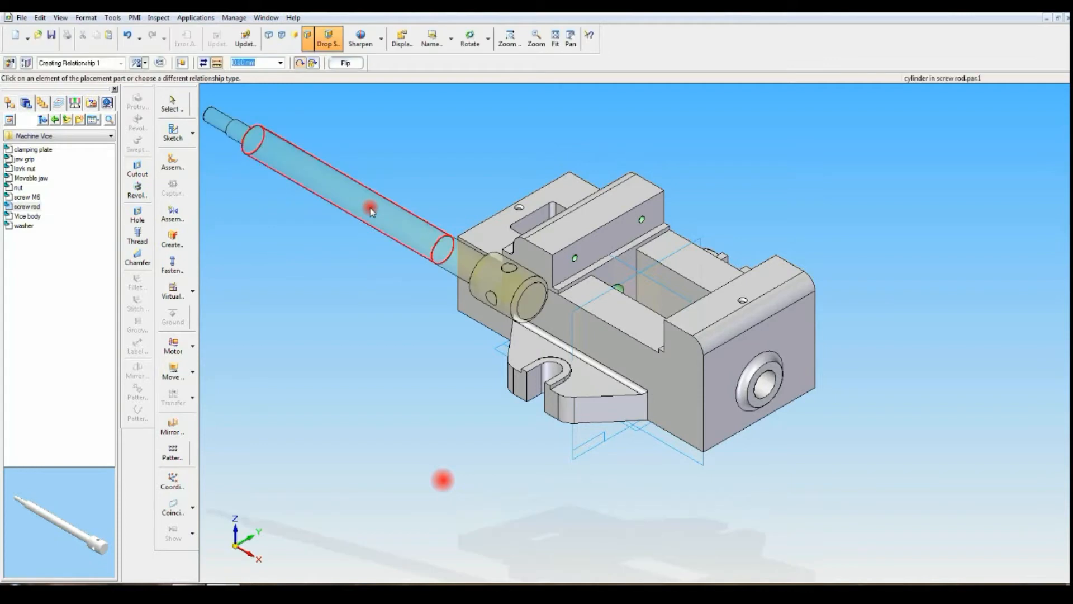
pyautogui.click(174, 161)
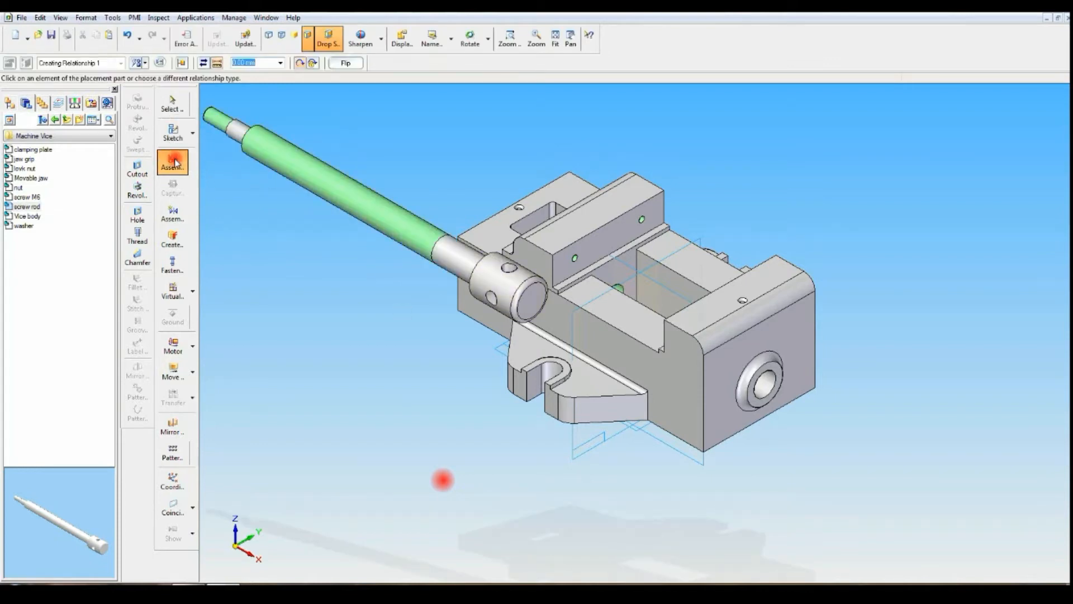
pyautogui.click(146, 63)
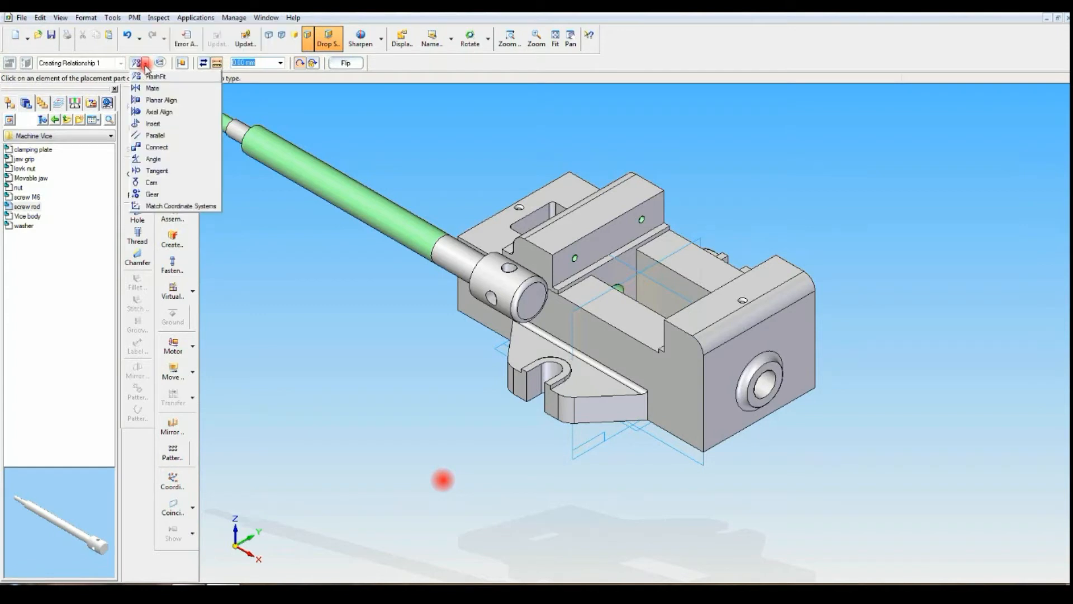
pyautogui.click(156, 113)
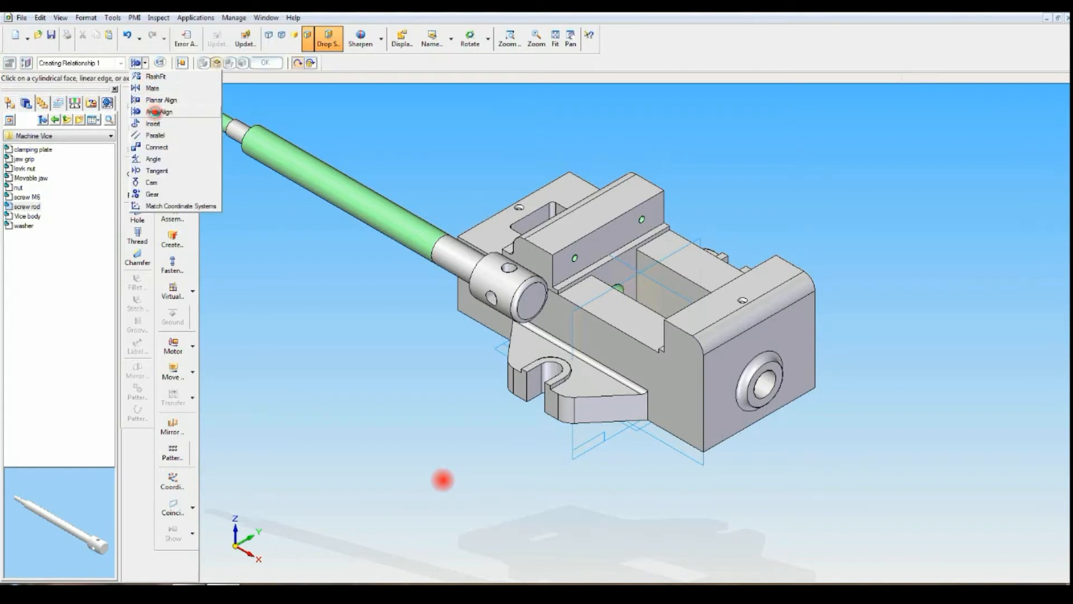
pyautogui.click(299, 169)
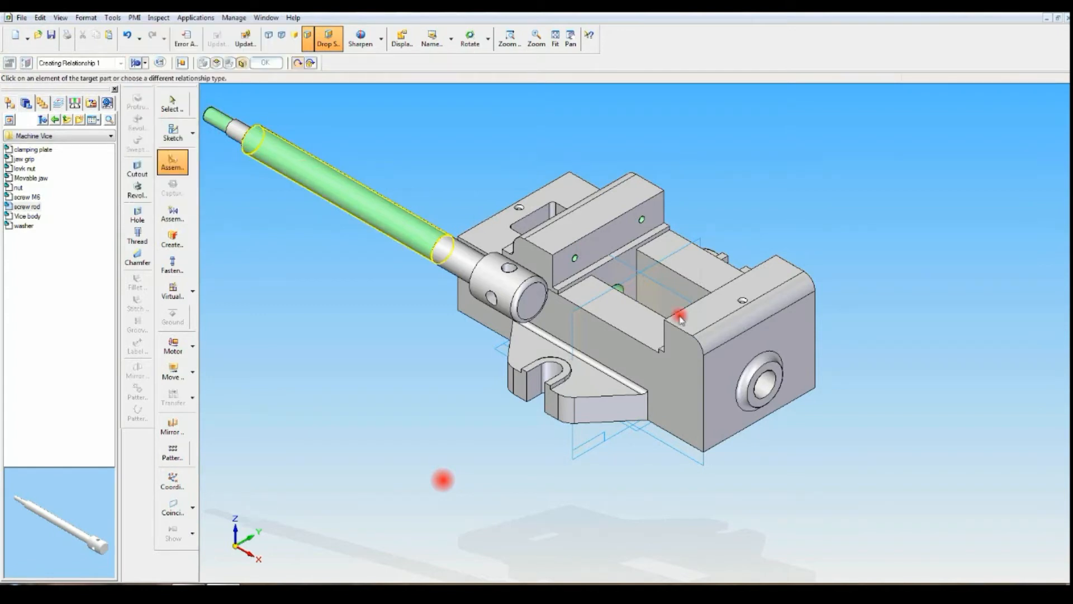
pyautogui.click(766, 380)
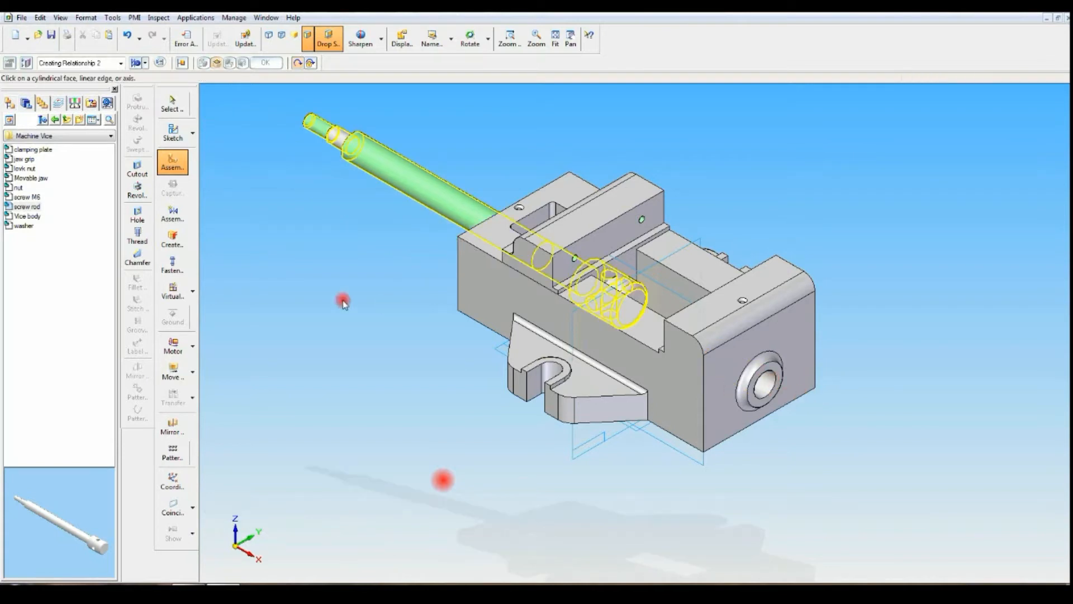
# - Move the screw rod along its axis until its drilled head sits outside the end boss of the vice body
pyautogui.click(172, 370)
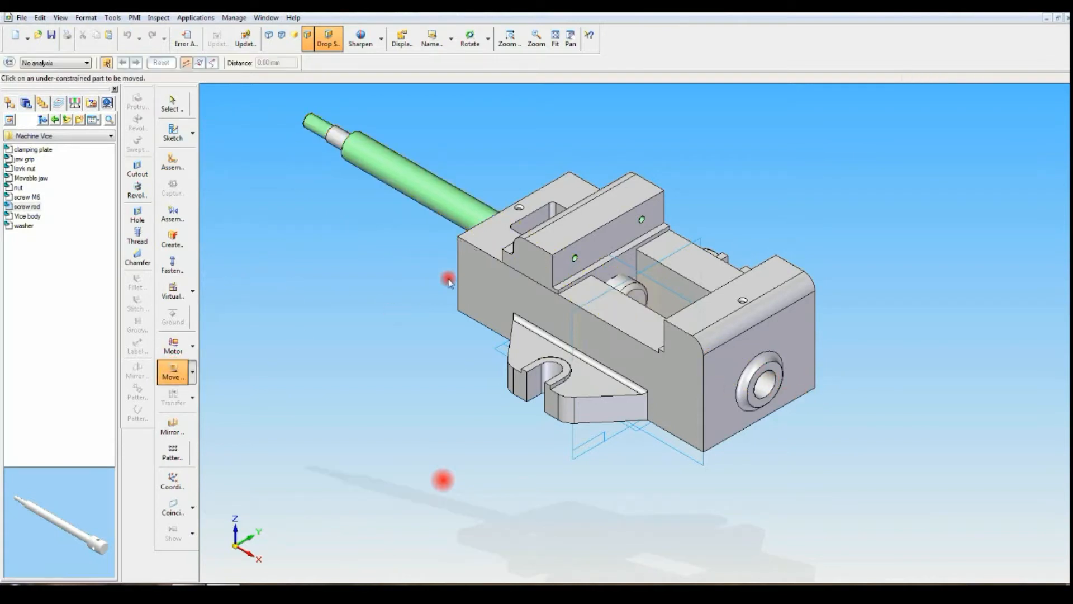
pyautogui.click(447, 203)
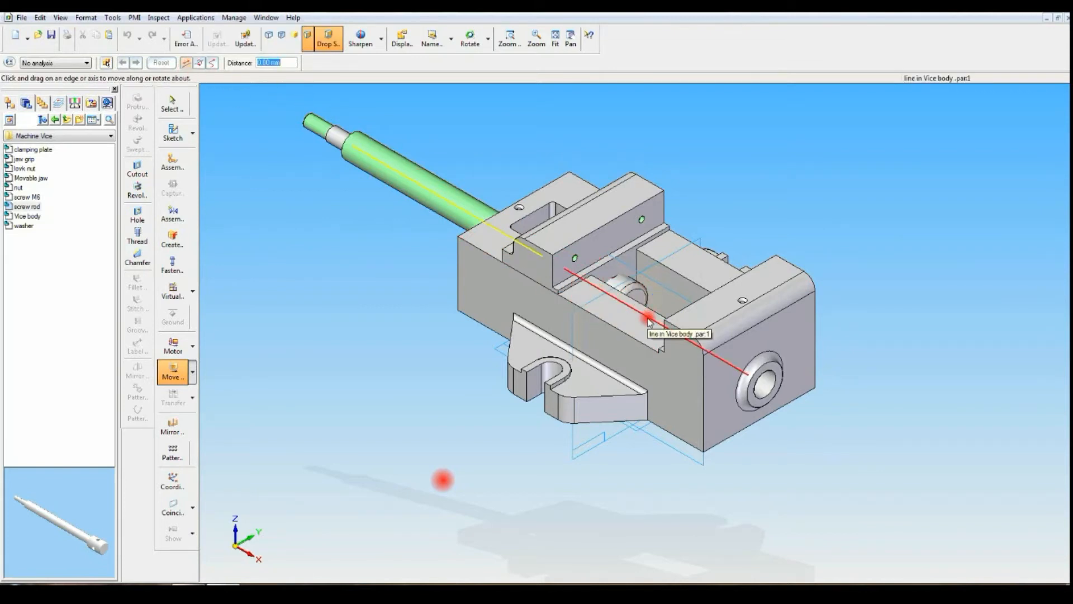
pyautogui.moveTo(648, 318); pyautogui.dragTo(857, 455)
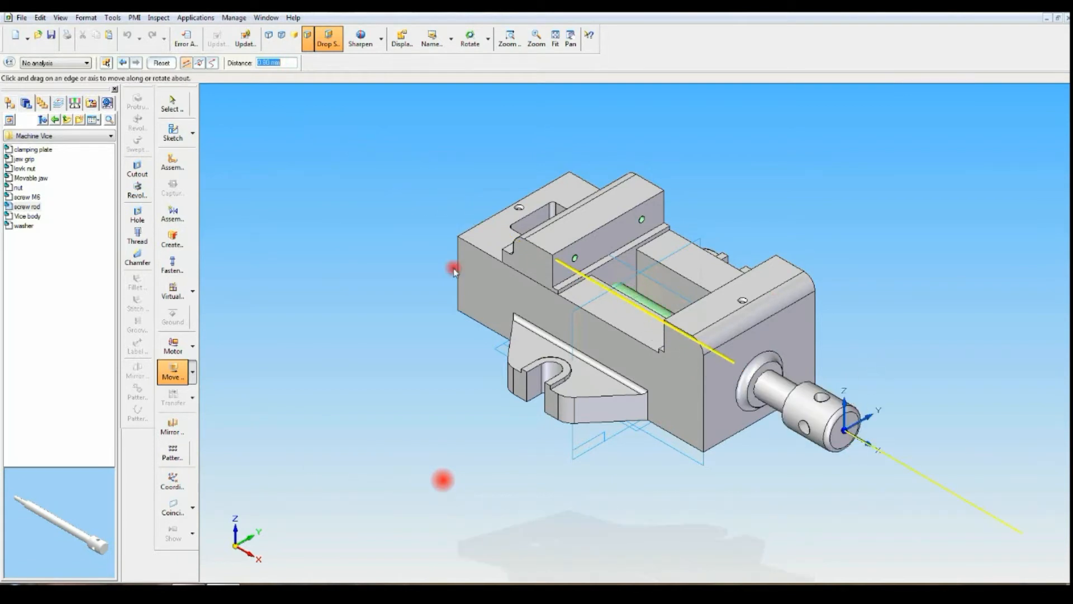
# - Mate the shoulder face of the screw rod's drilled head against the outer face of the vice body's end boss
pyautogui.moveTo(786, 209); pyautogui.dragTo(838, 233, button='middle')
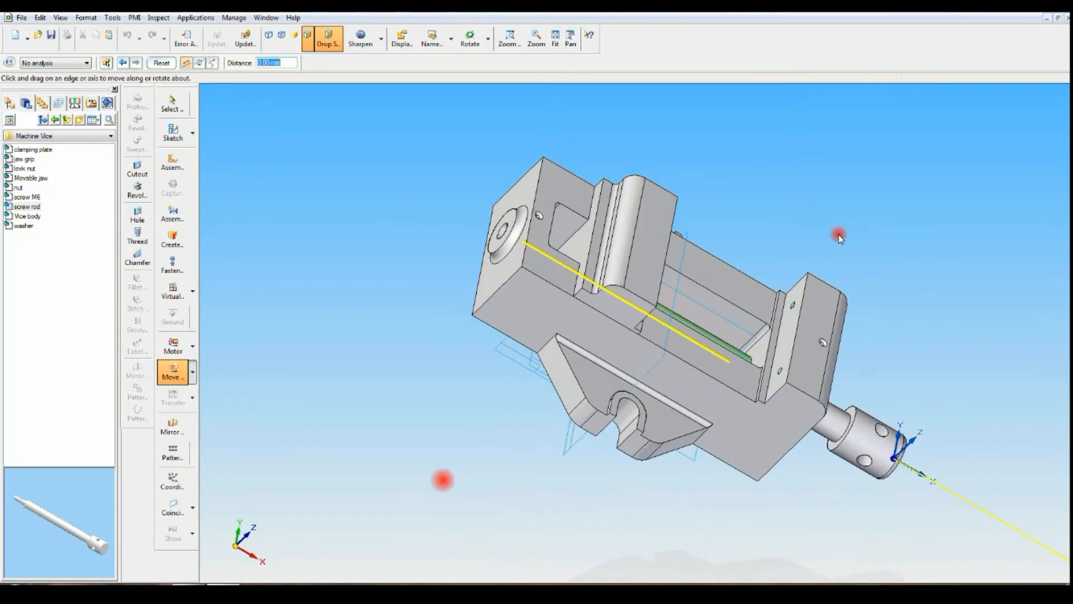
pyautogui.click(172, 162)
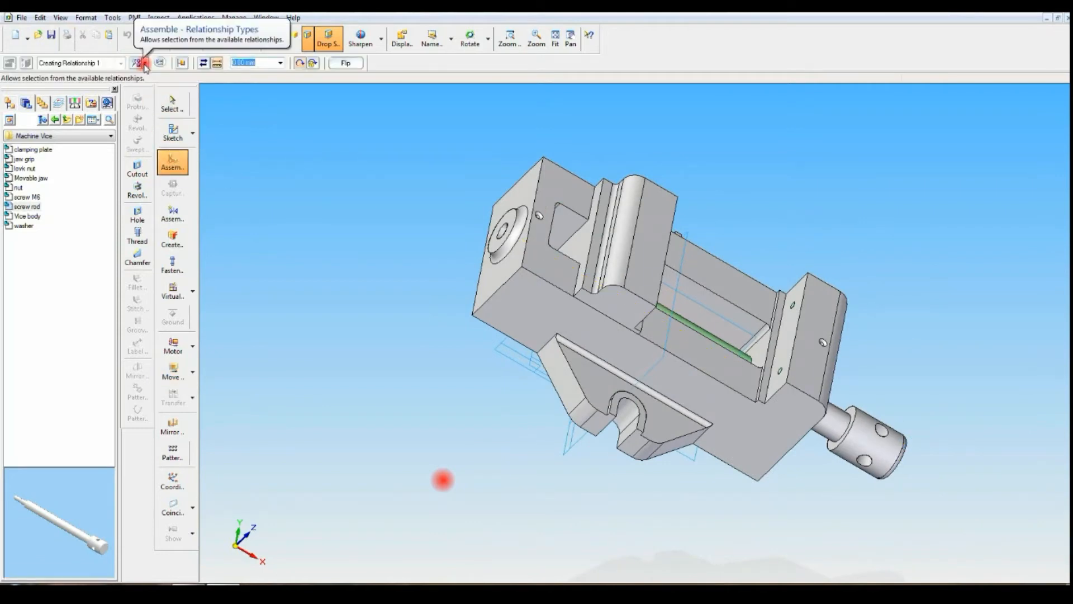
pyautogui.click(145, 63)
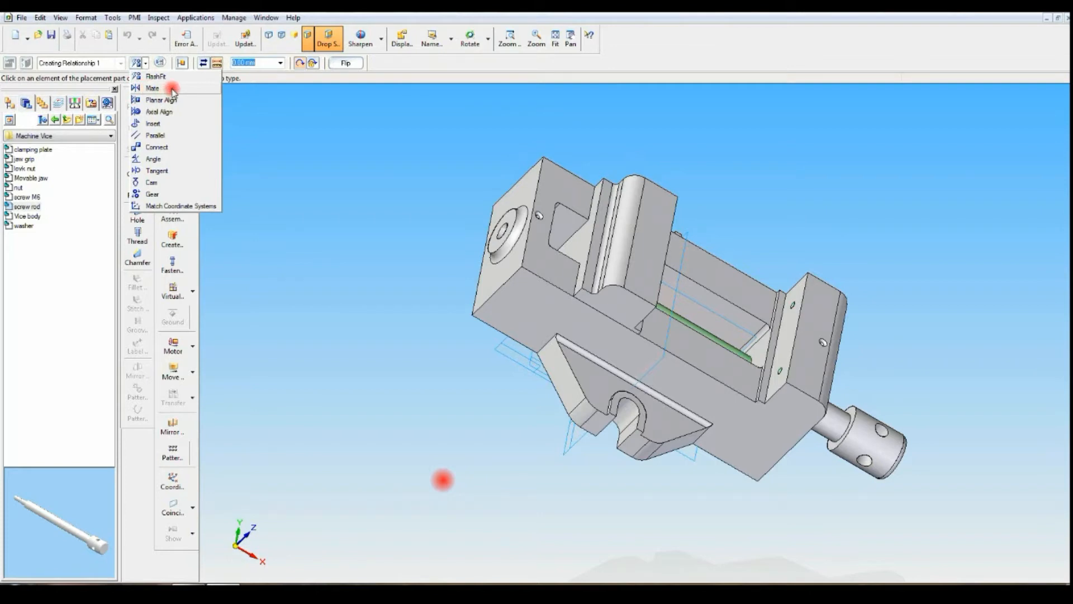
pyautogui.click(152, 89)
pyautogui.click(855, 408)
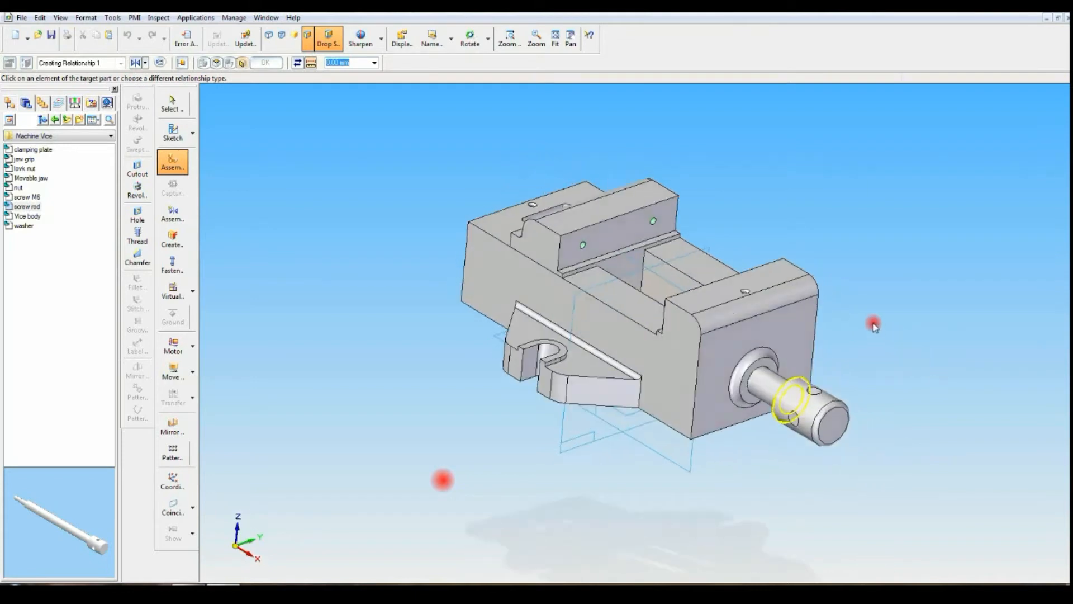
pyautogui.click(732, 386)
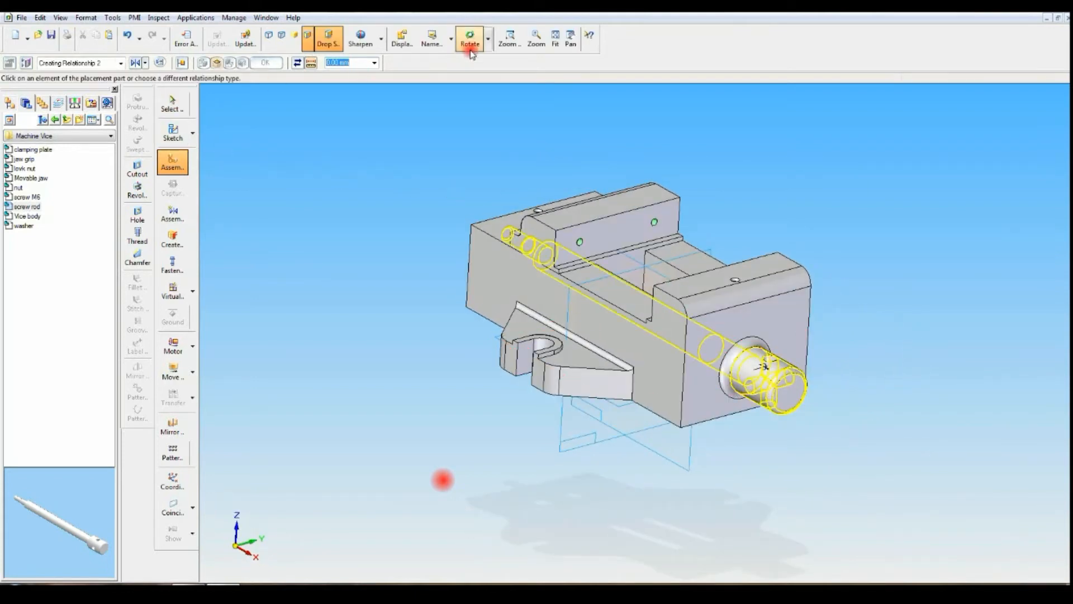
pyautogui.click(450, 40)
pyautogui.click(429, 89)
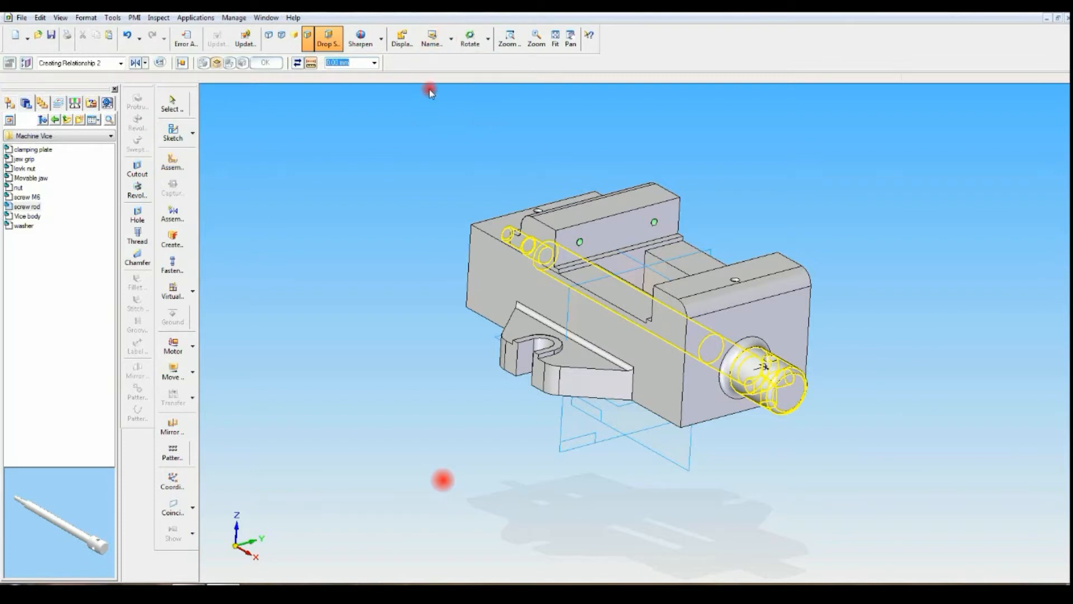
pyautogui.click(555, 37)
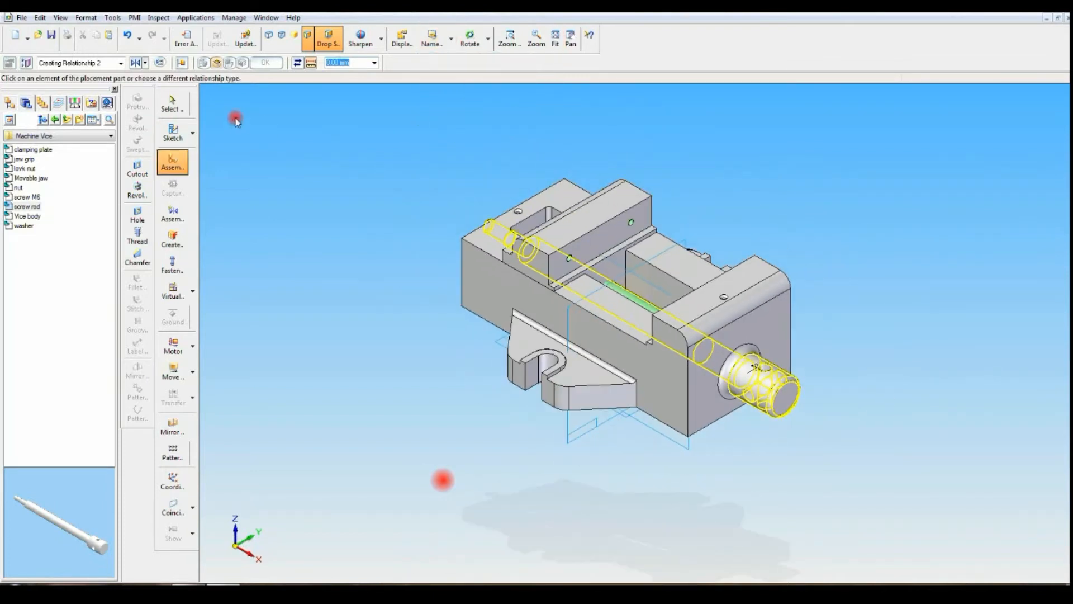
pyautogui.click(172, 103)
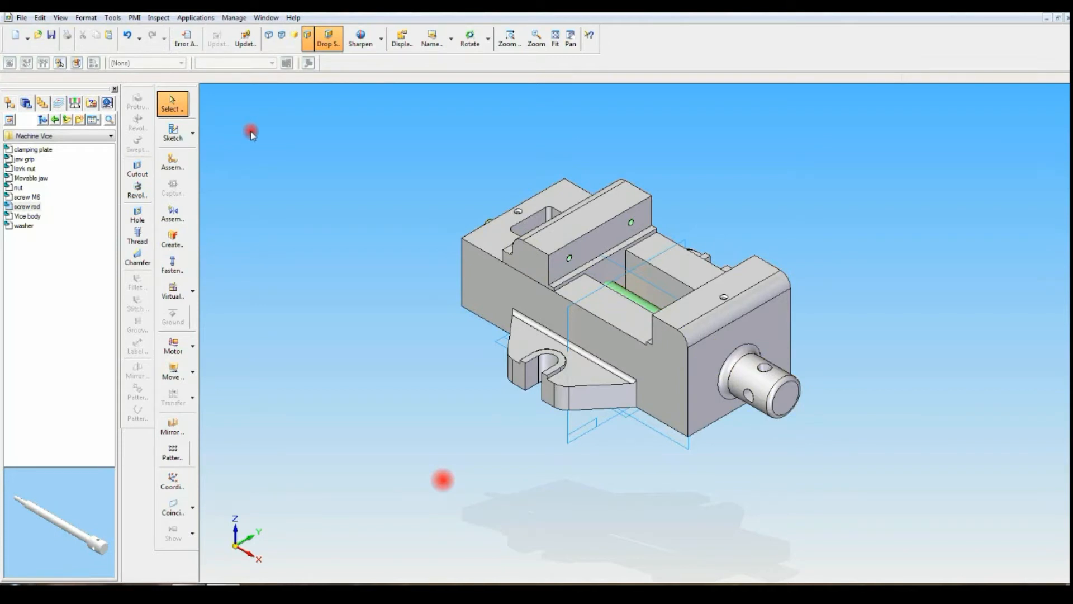
# - Add the washer to the assembly beside the end of the vice where the screw rod's thin tip projects
pyautogui.scroll(-1, 251, 134)
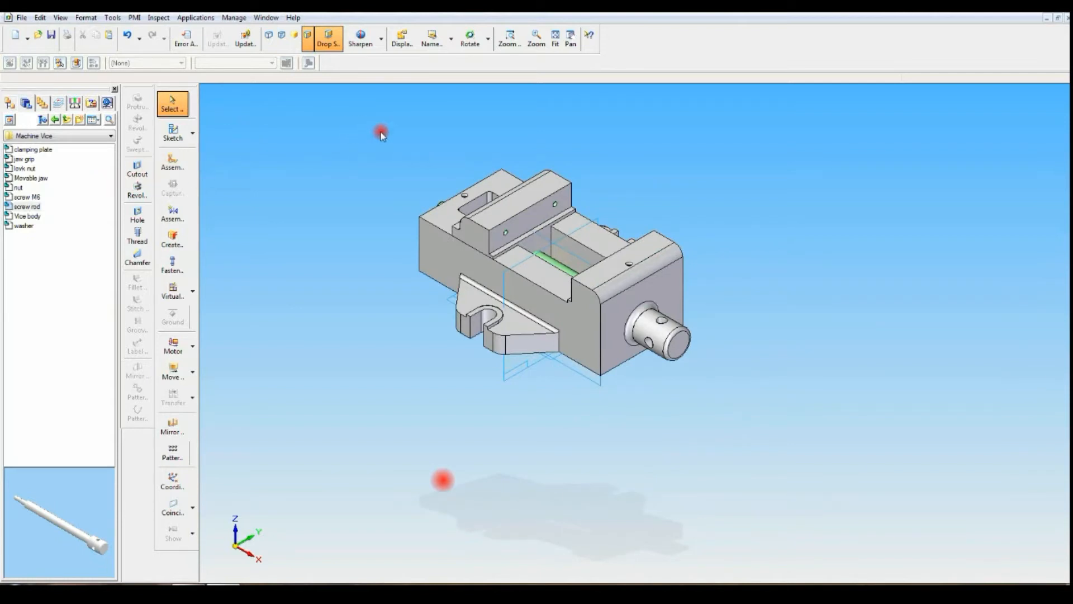
pyautogui.hotkey('ctrl', 'j')
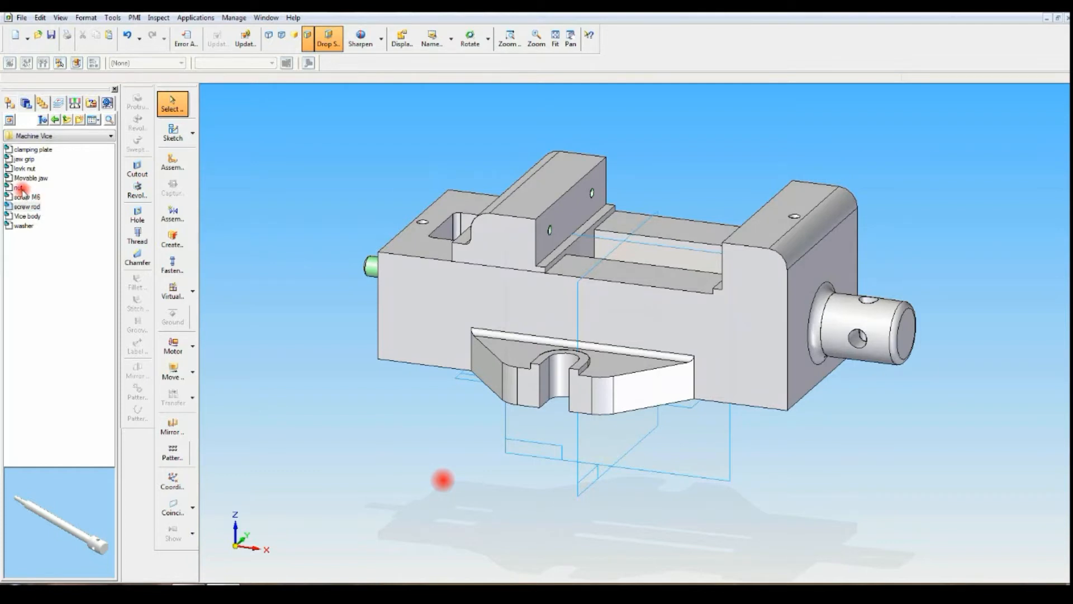
pyautogui.doubleClick(22, 225)
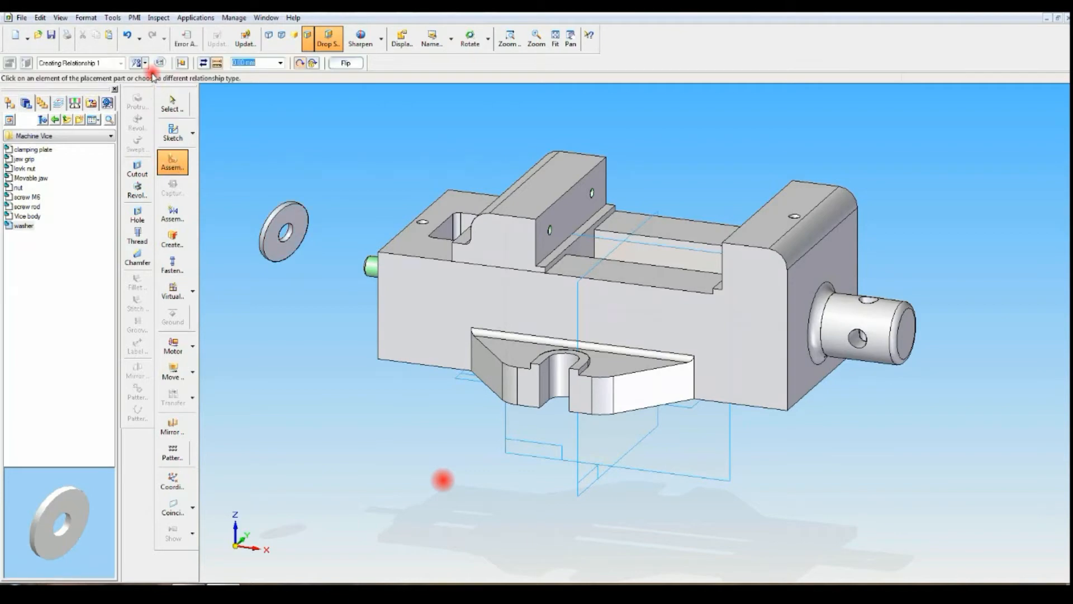
# - Try to axially align the washer with the projecting thin end of the screw rod, and undo the alignment
pyautogui.click(144, 63)
pyautogui.click(159, 105)
pyautogui.click(290, 240)
pyautogui.moveTo(314, 285); pyautogui.dragTo(355, 307, button='middle')
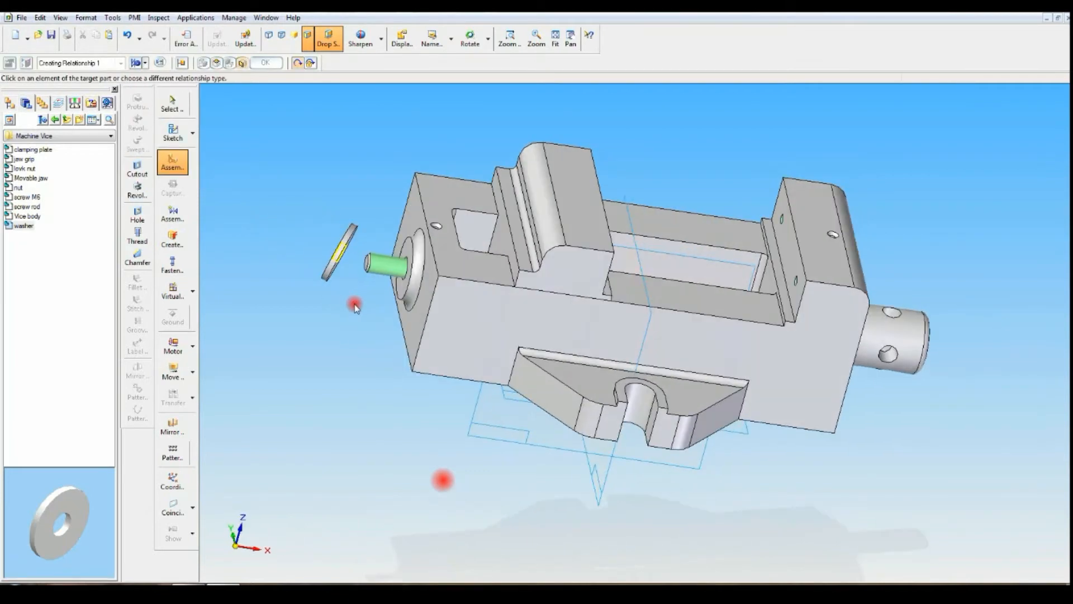
pyautogui.click(389, 271)
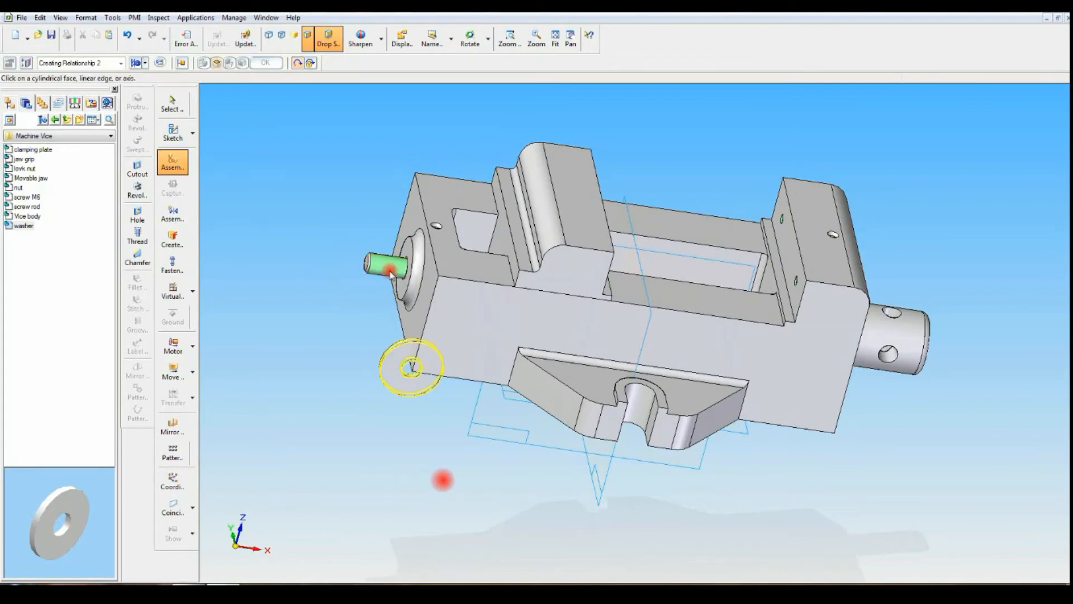
pyautogui.click(126, 35)
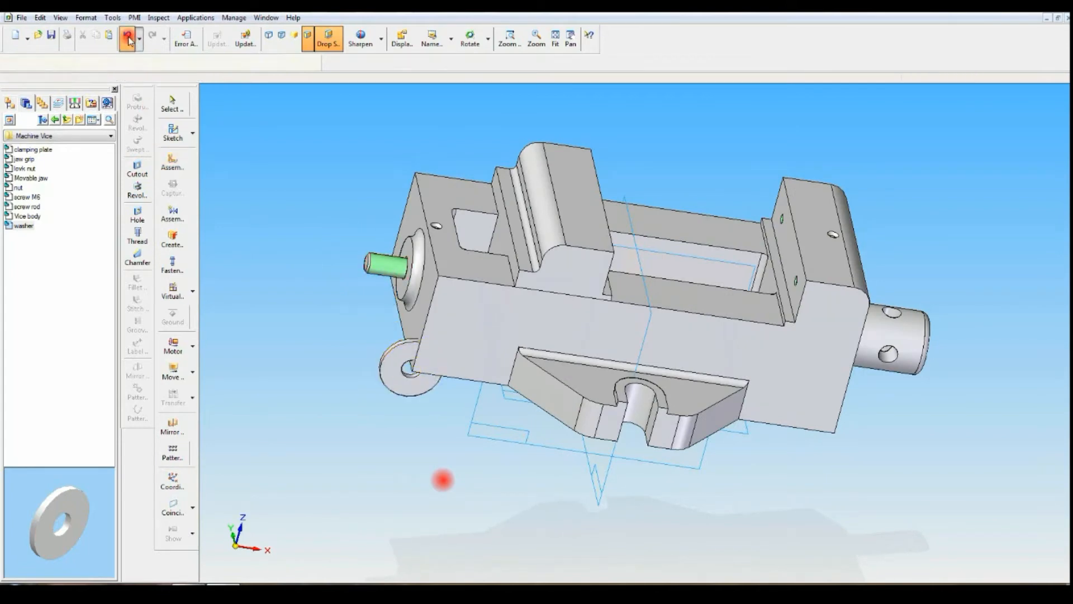
# - Axially align the washer's inner hole with the threaded cylindrical tip of the screw rod
pyautogui.click(180, 160)
pyautogui.click(144, 63)
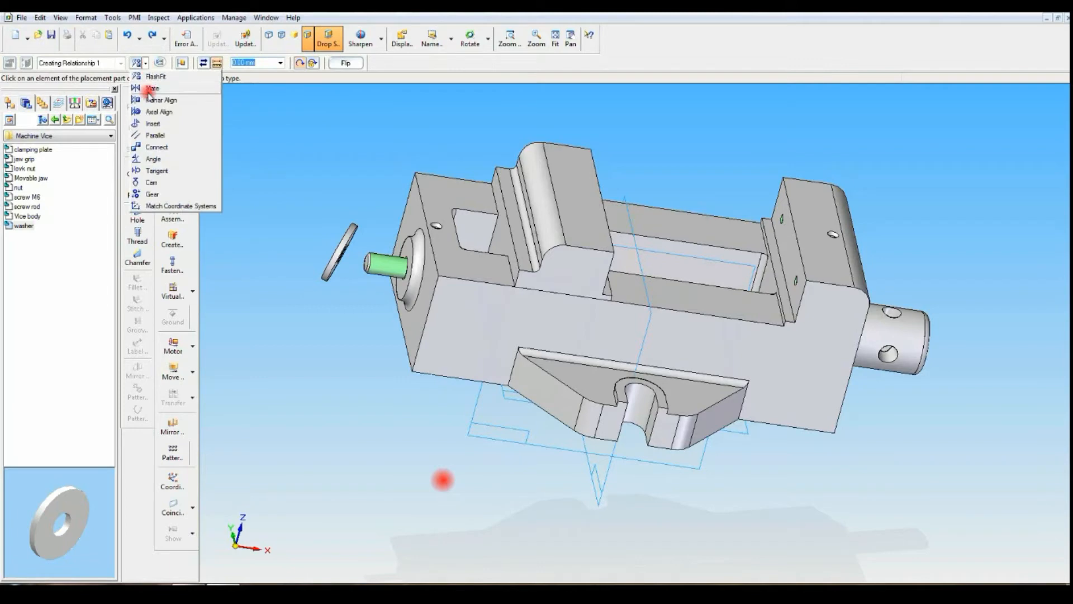
pyautogui.click(157, 112)
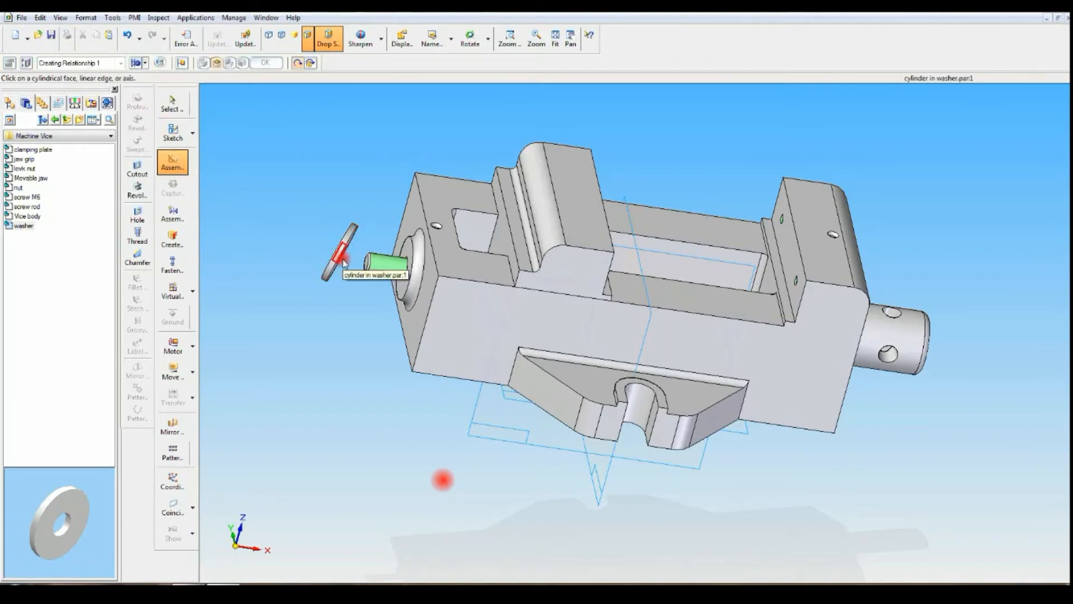
pyautogui.click(343, 262)
pyautogui.click(385, 264)
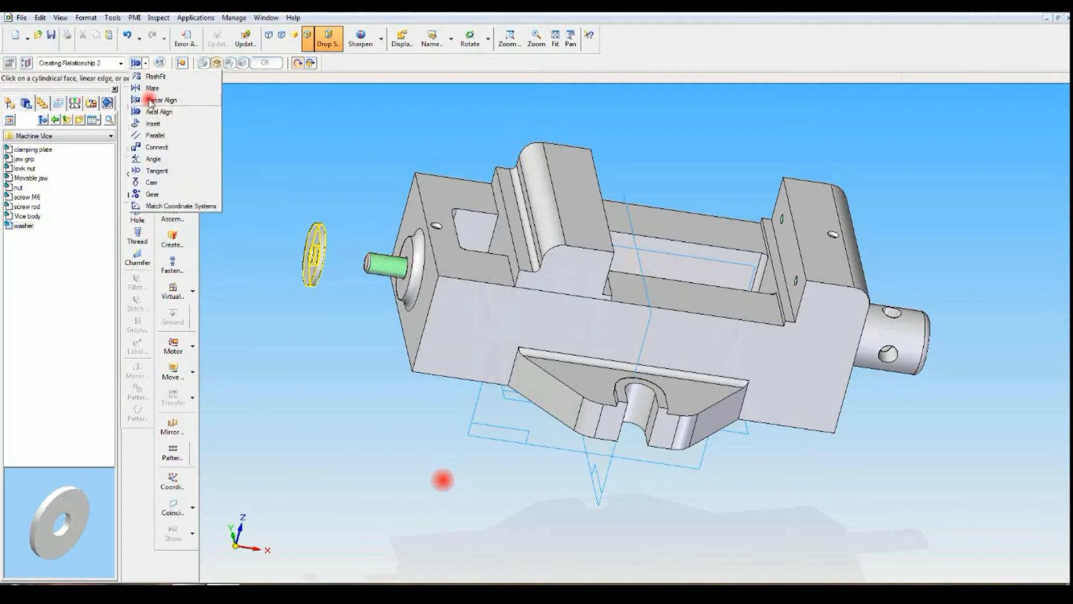
# - Mate the washer's flat face against the vice body's boss face around the screw rod's threaded tip
pyautogui.click(154, 88)
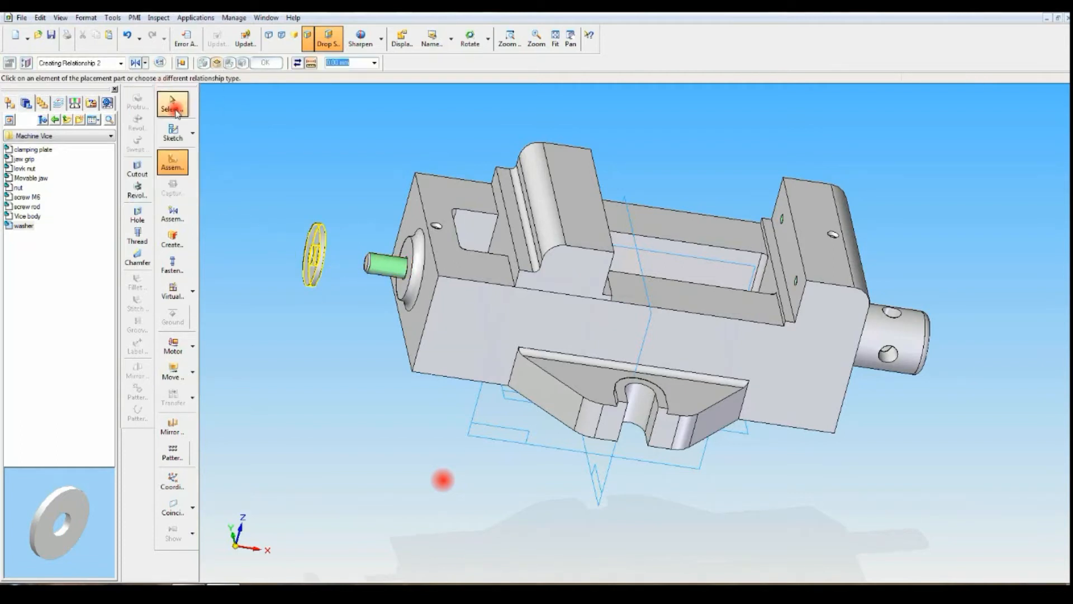
pyautogui.click(328, 283)
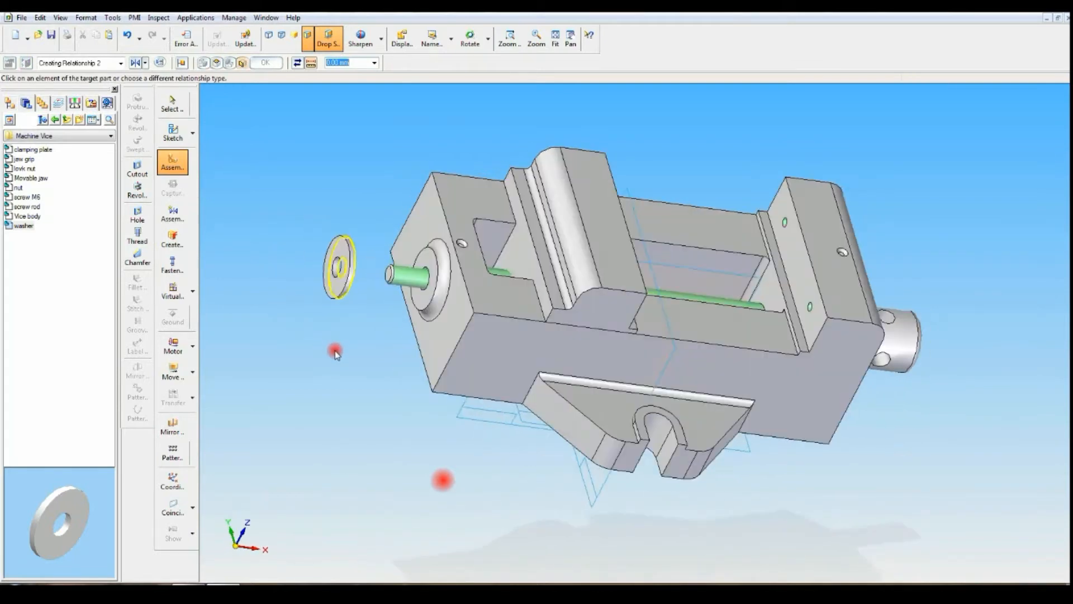
pyautogui.click(438, 317)
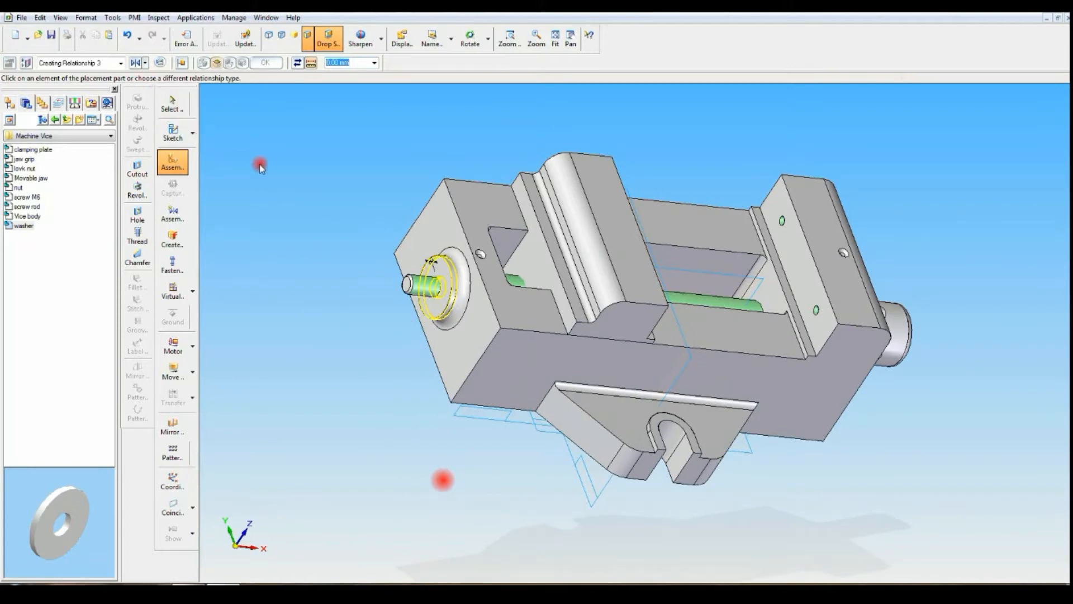
pyautogui.click(181, 109)
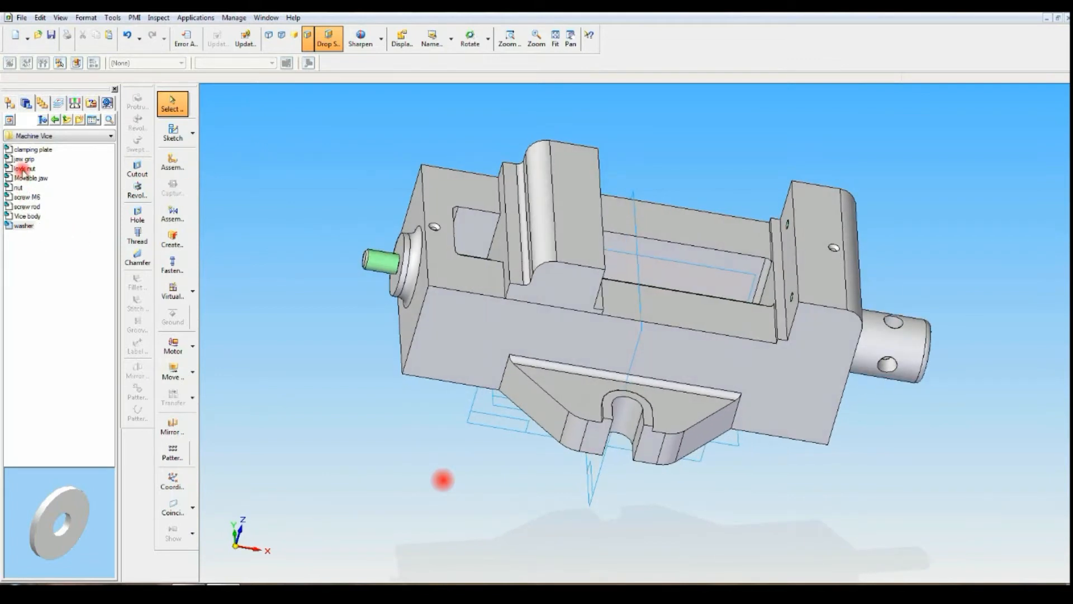
# - Add the nut to the assembly, clear of the vice body near its screw-tip end
pyautogui.click(19, 187)
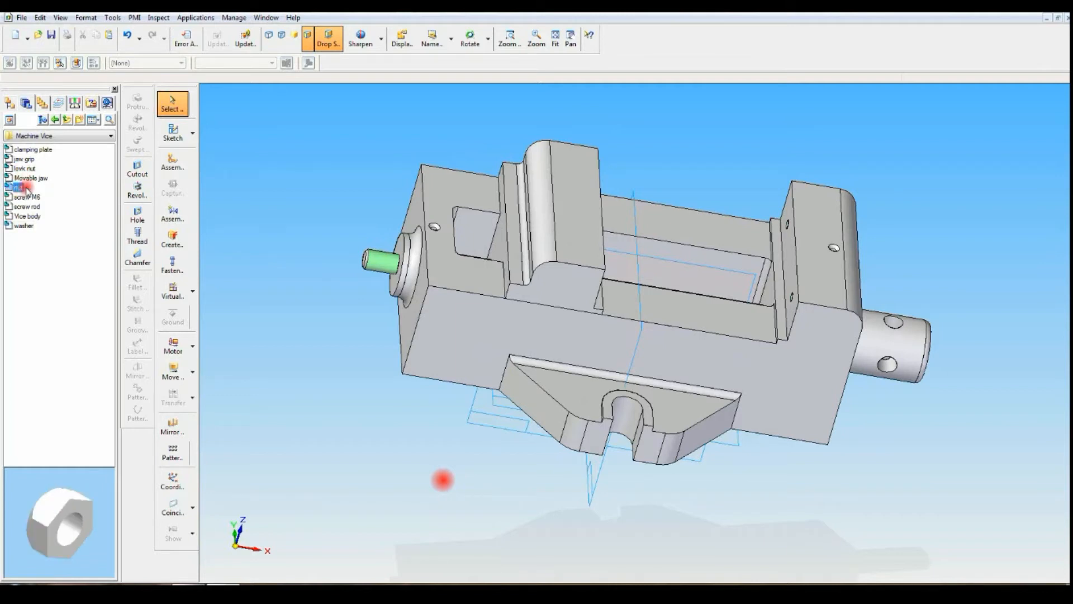
pyautogui.click(433, 39)
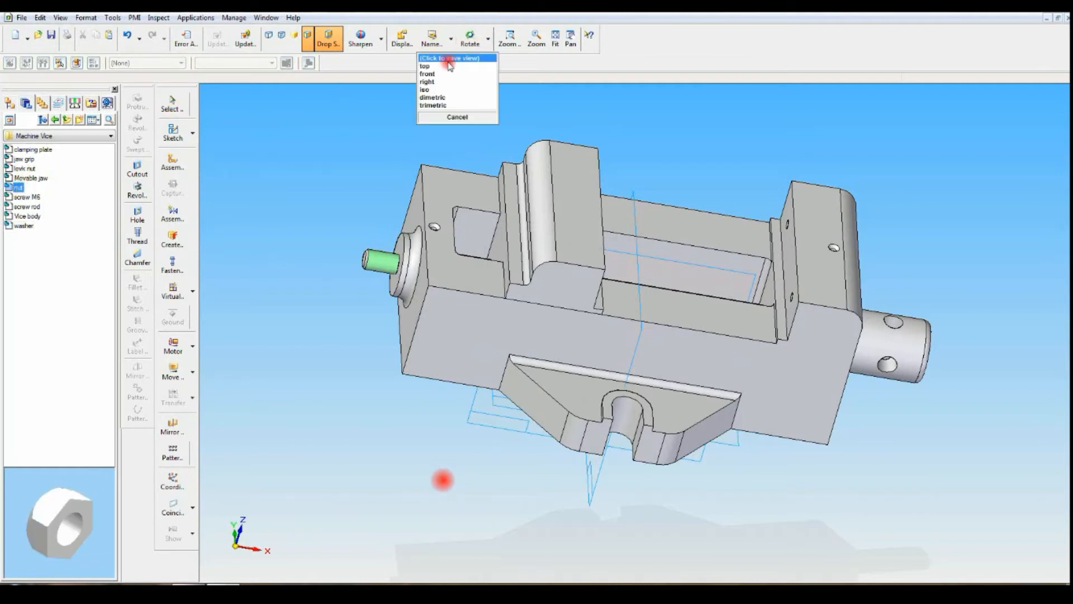
pyautogui.click(433, 98)
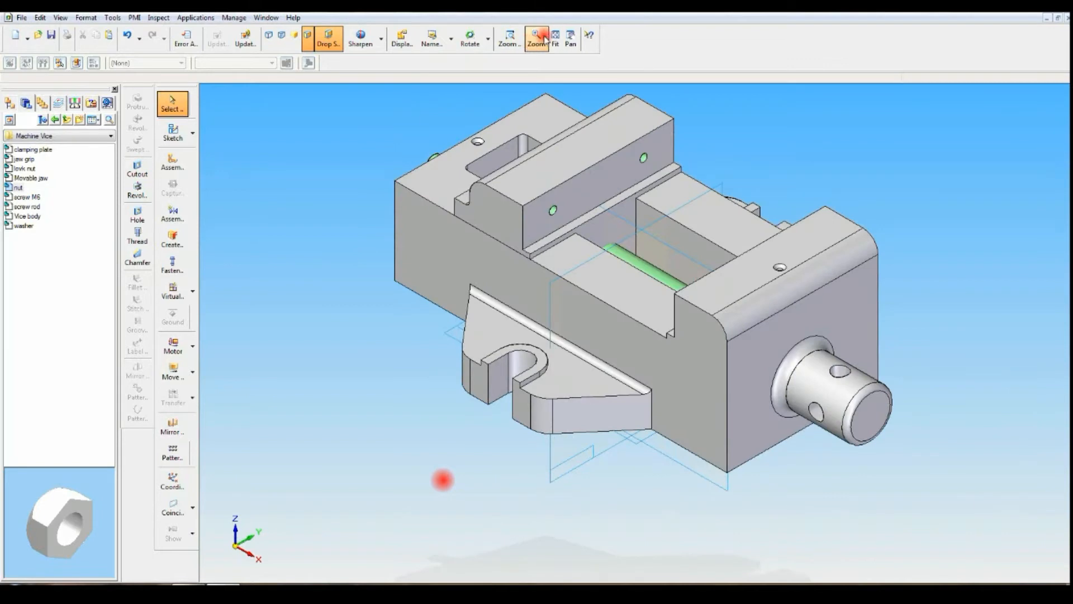
pyautogui.click(542, 37)
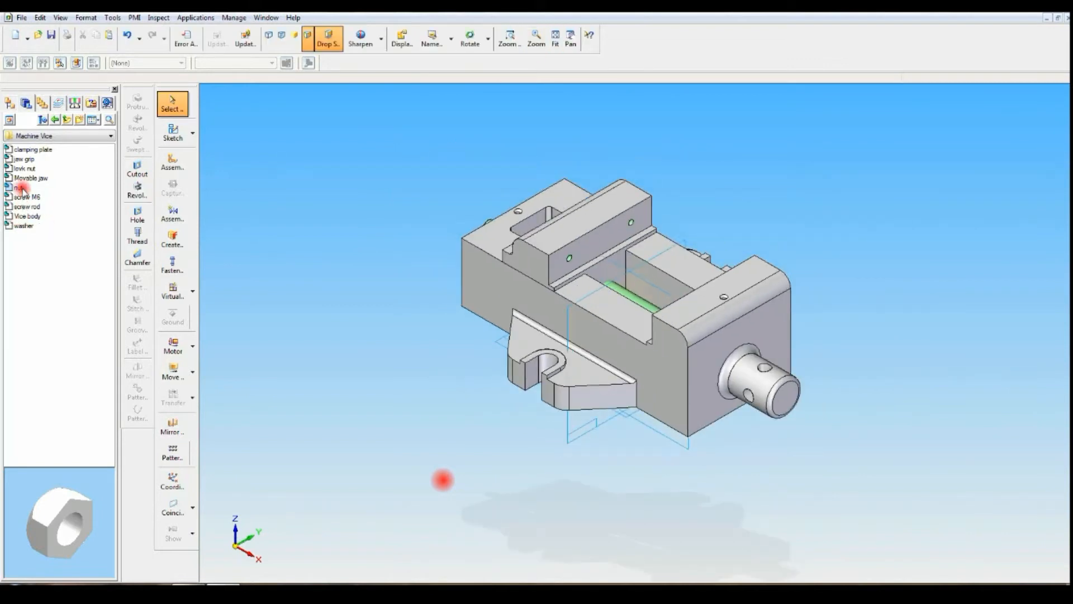
pyautogui.moveTo(37, 188); pyautogui.dragTo(344, 187)
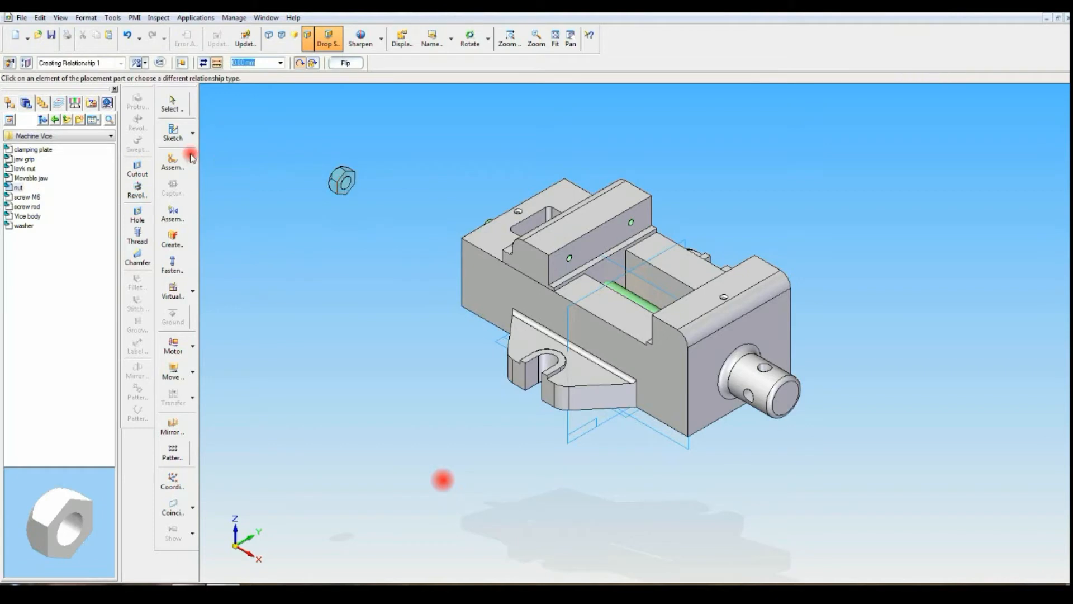
pyautogui.click(174, 109)
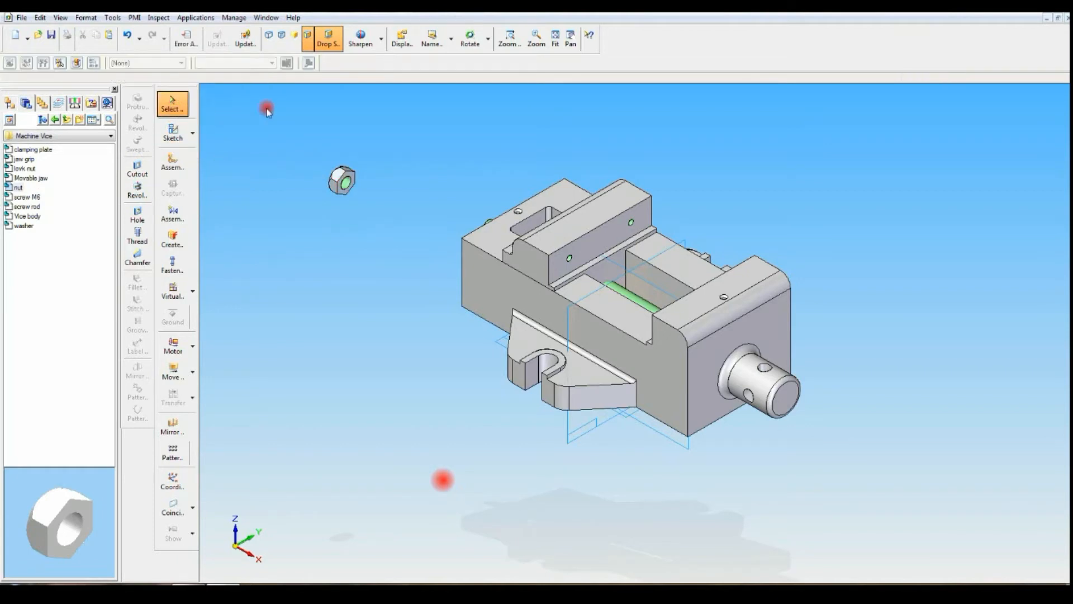
# - Axially align the nut's threaded bore with the threaded cylindrical tip of the screw rod
pyautogui.click(176, 162)
pyautogui.click(145, 62)
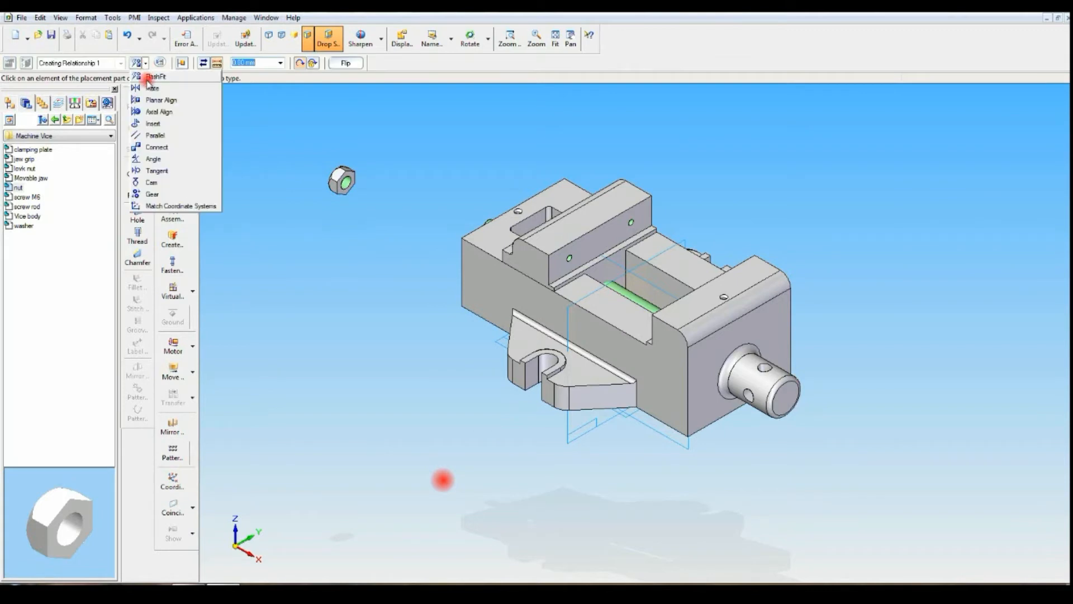
pyautogui.click(150, 106)
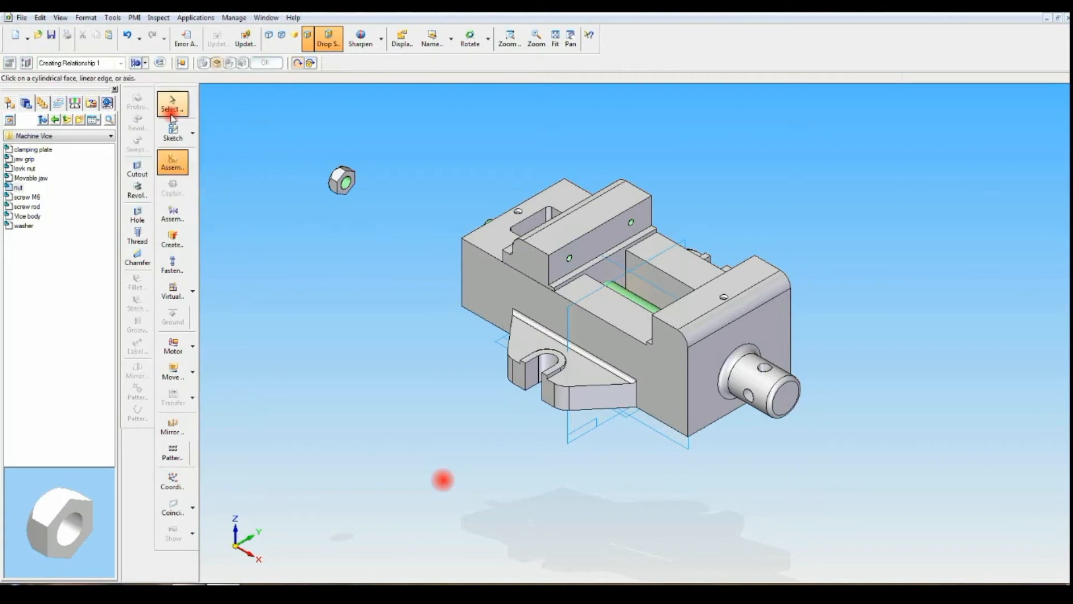
pyautogui.click(344, 183)
pyautogui.moveTo(350, 216); pyautogui.dragTo(393, 278, button='middle')
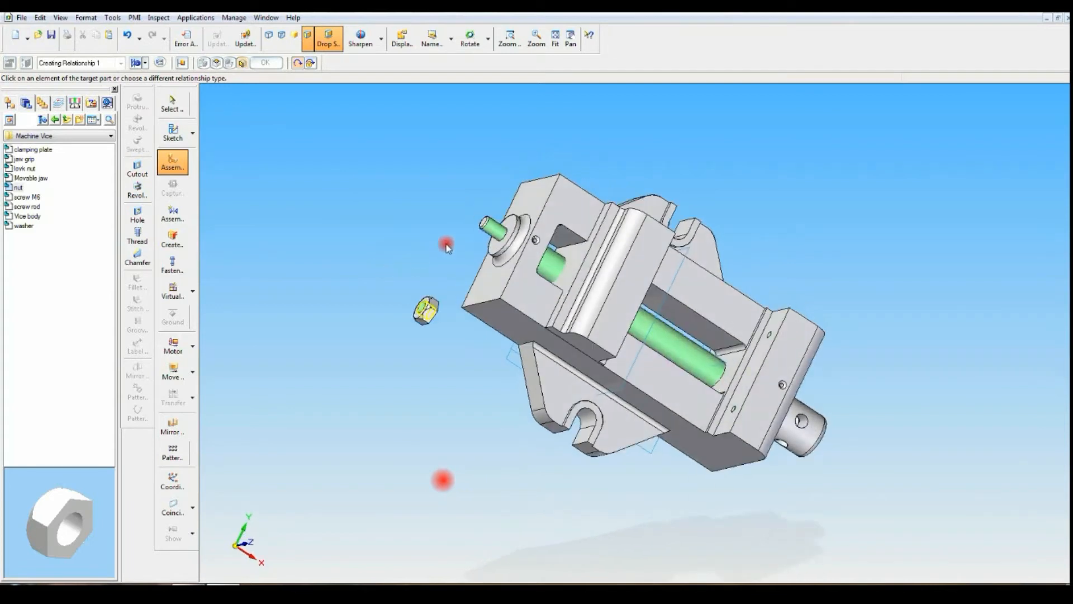
pyautogui.click(494, 235)
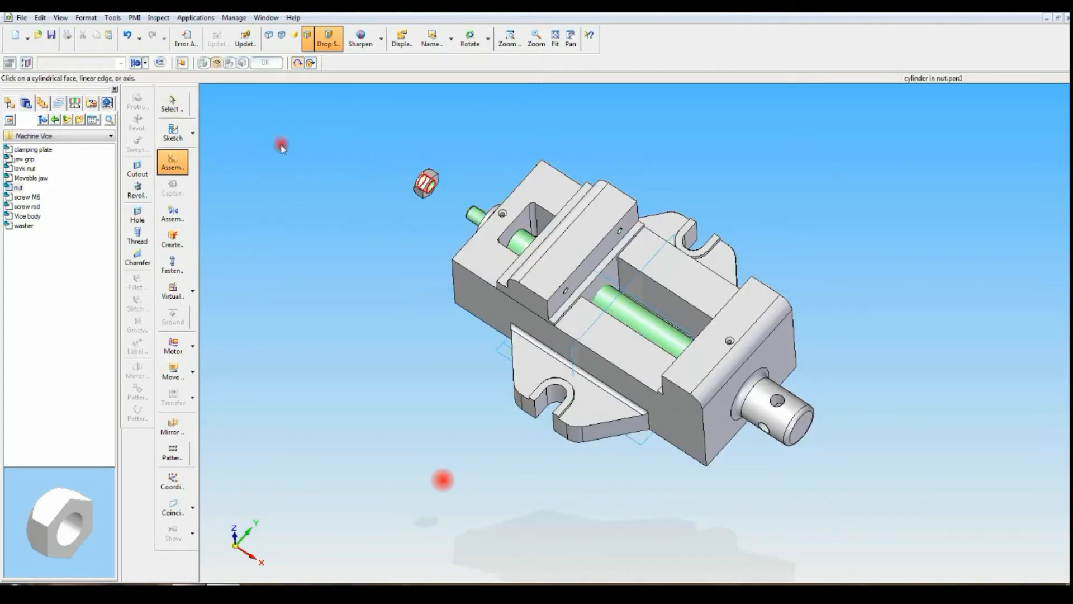
# - Try to planar align a face of the nut with the upper face of the vice body
pyautogui.click(145, 63)
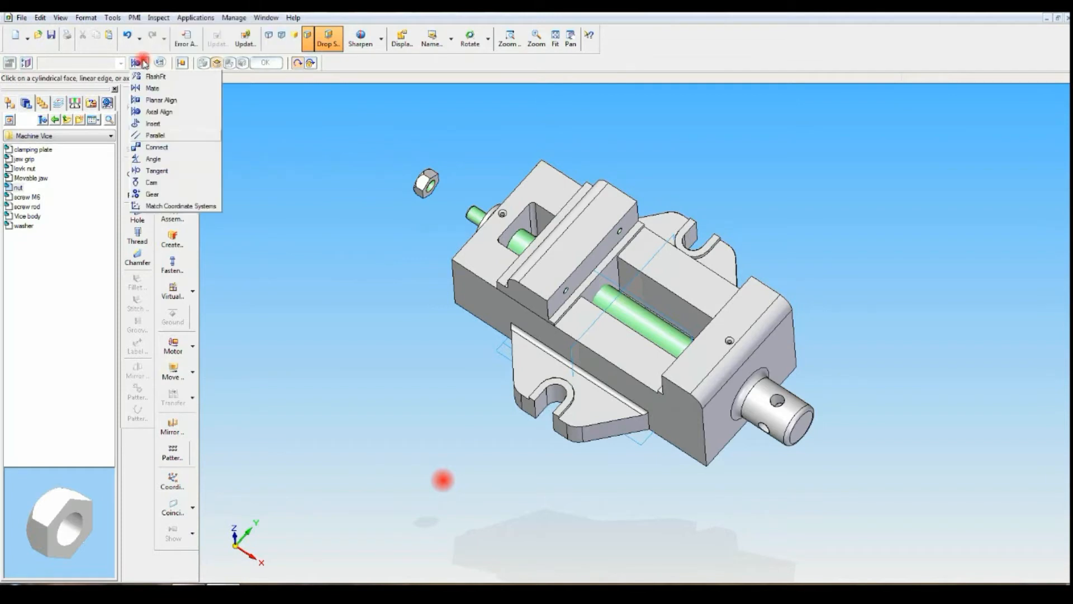
pyautogui.click(161, 100)
pyautogui.click(425, 182)
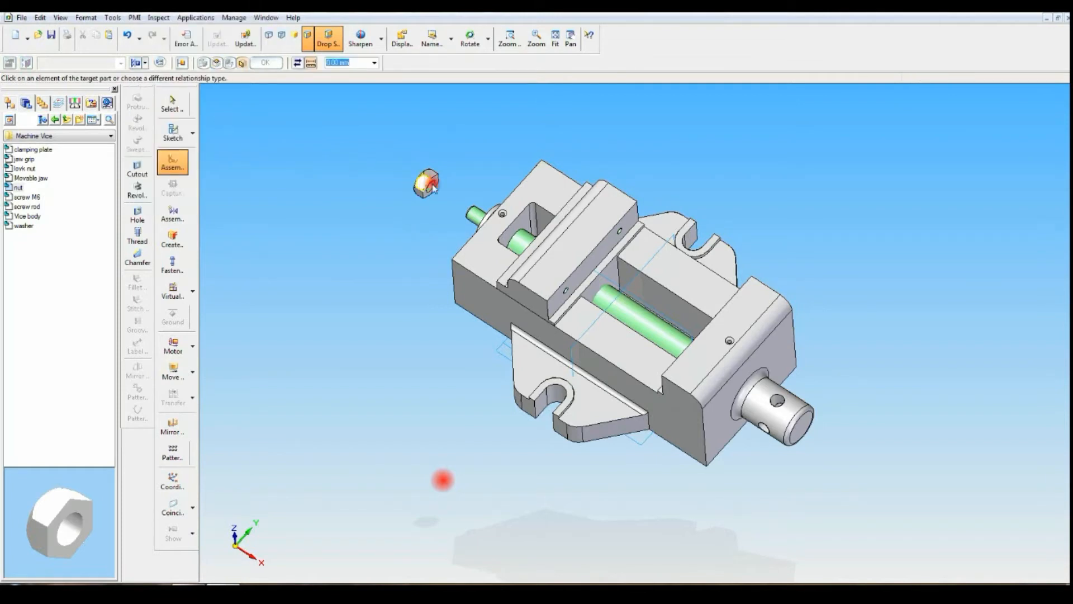
pyautogui.click(540, 193)
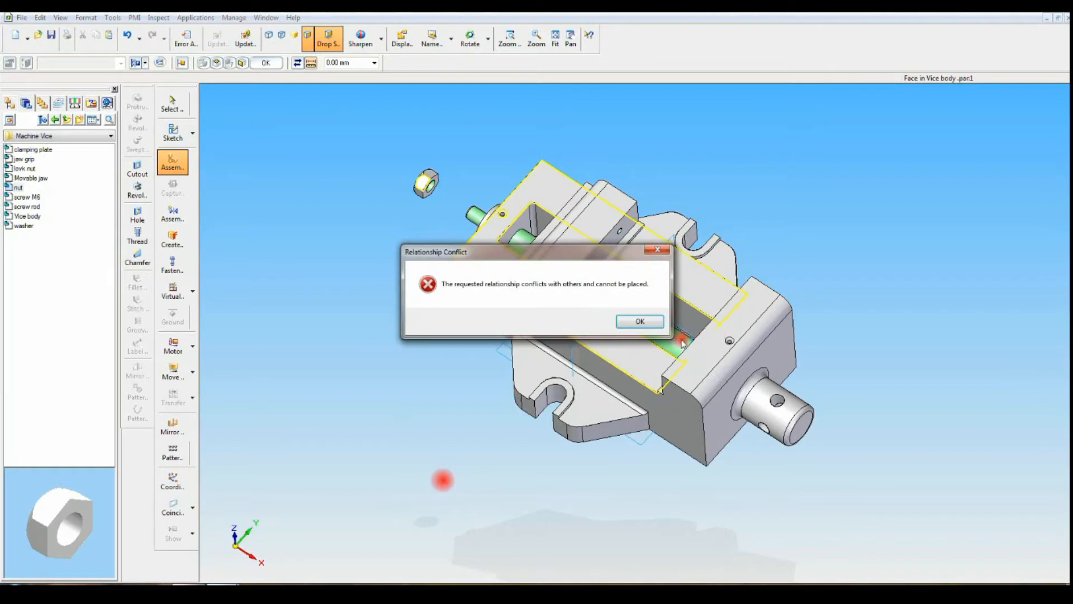
pyautogui.click(654, 323)
# - Mate the nut's flat face against the washer's outer face on the screw rod's tip
pyautogui.click(144, 63)
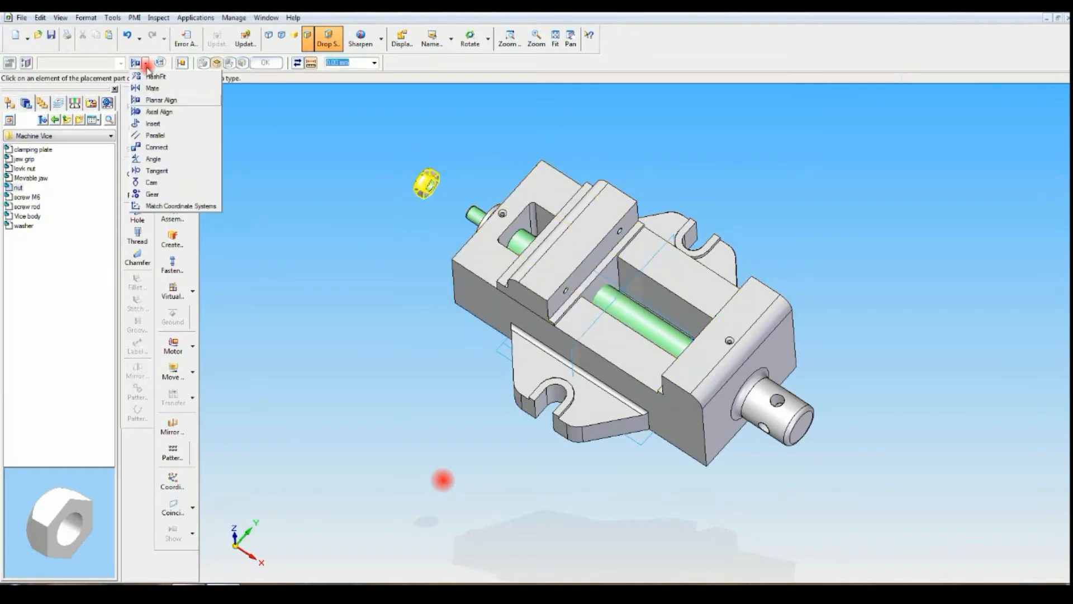
pyautogui.click(157, 77)
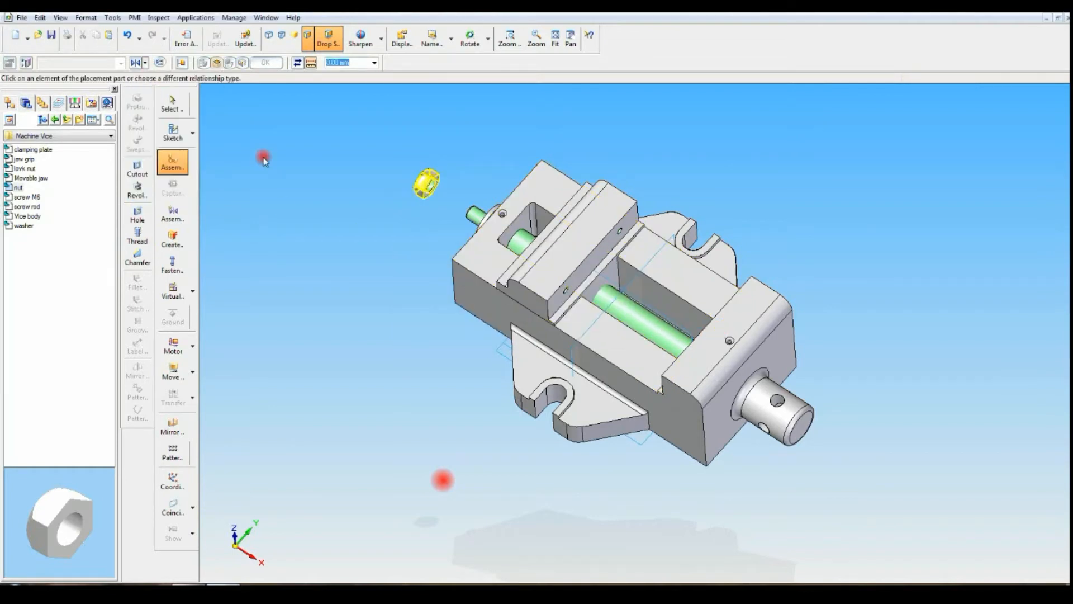
pyautogui.click(434, 194)
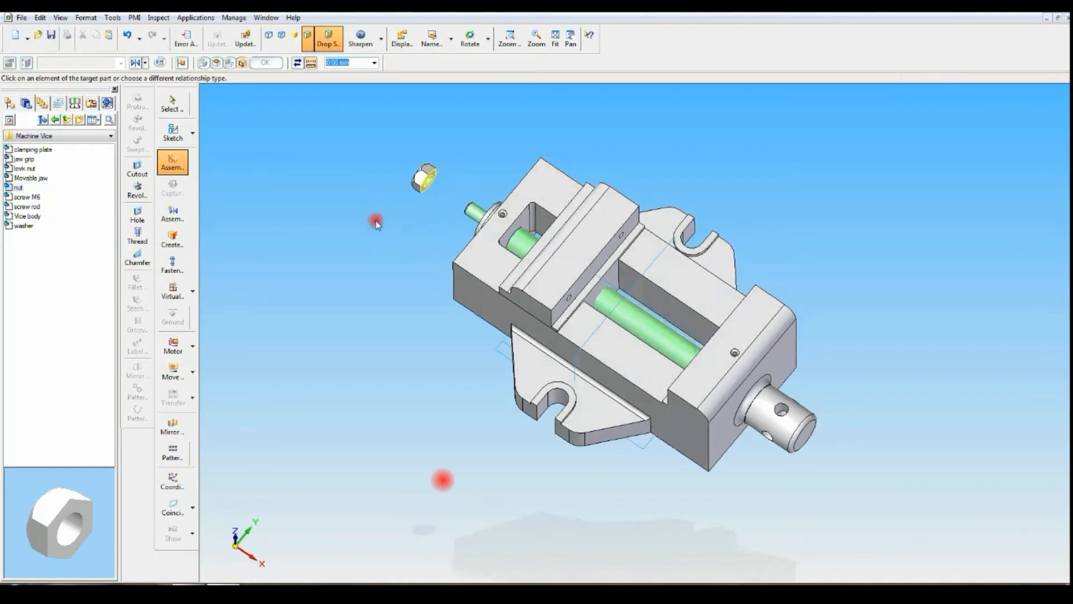
pyautogui.moveTo(375, 221); pyautogui.dragTo(408, 252, button='middle')
pyautogui.click(503, 252)
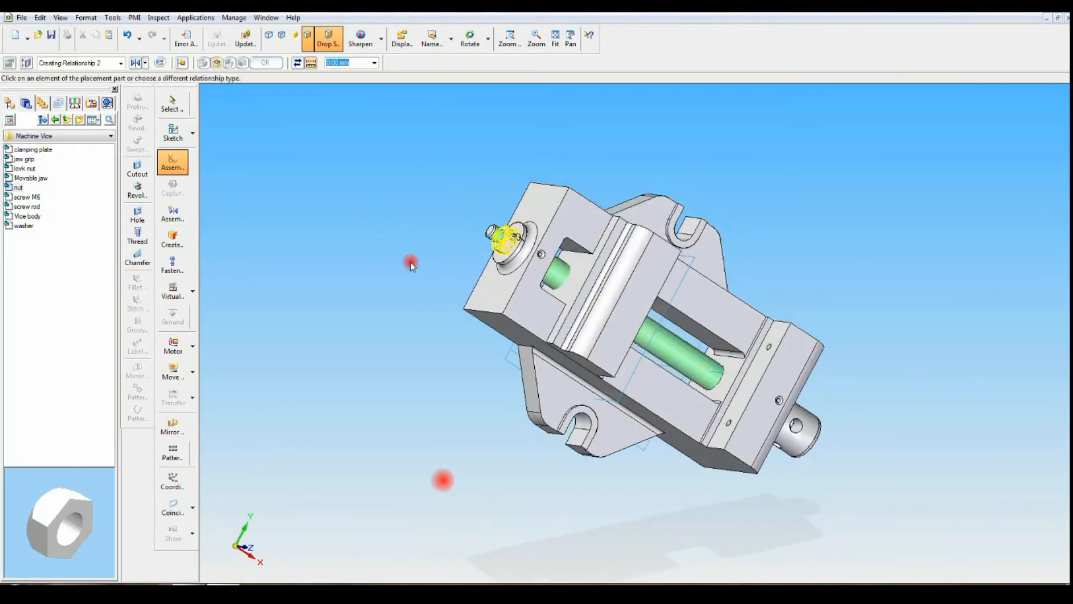
pyautogui.moveTo(358, 225); pyautogui.dragTo(327, 201, button='middle')
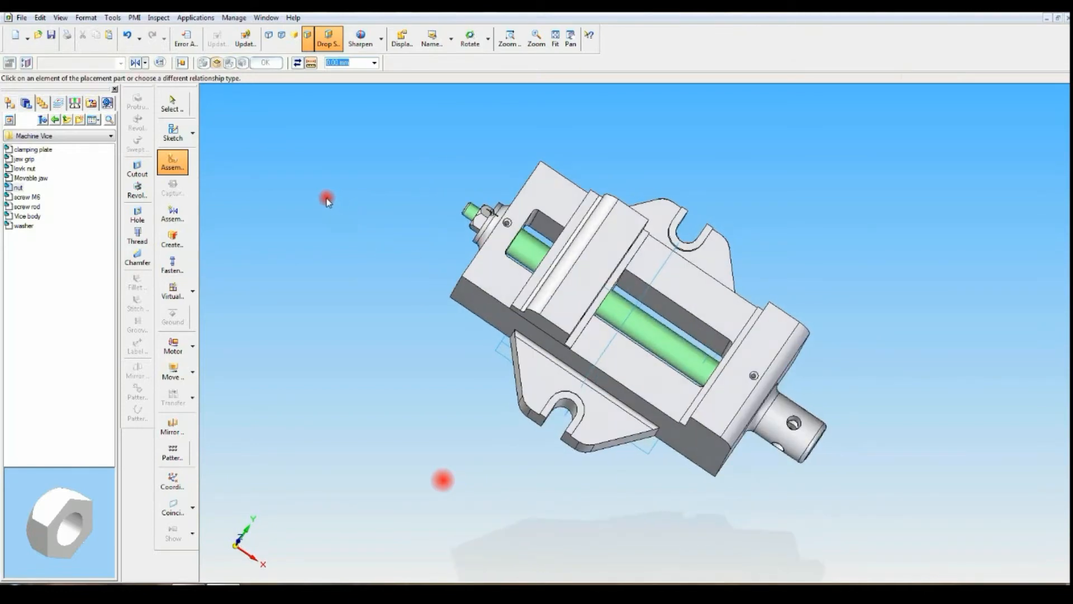
# - Add the lock nut to the assembly, clear of the vice body near its screw-tip end
pyautogui.click(431, 38)
pyautogui.click(443, 85)
pyautogui.click(555, 37)
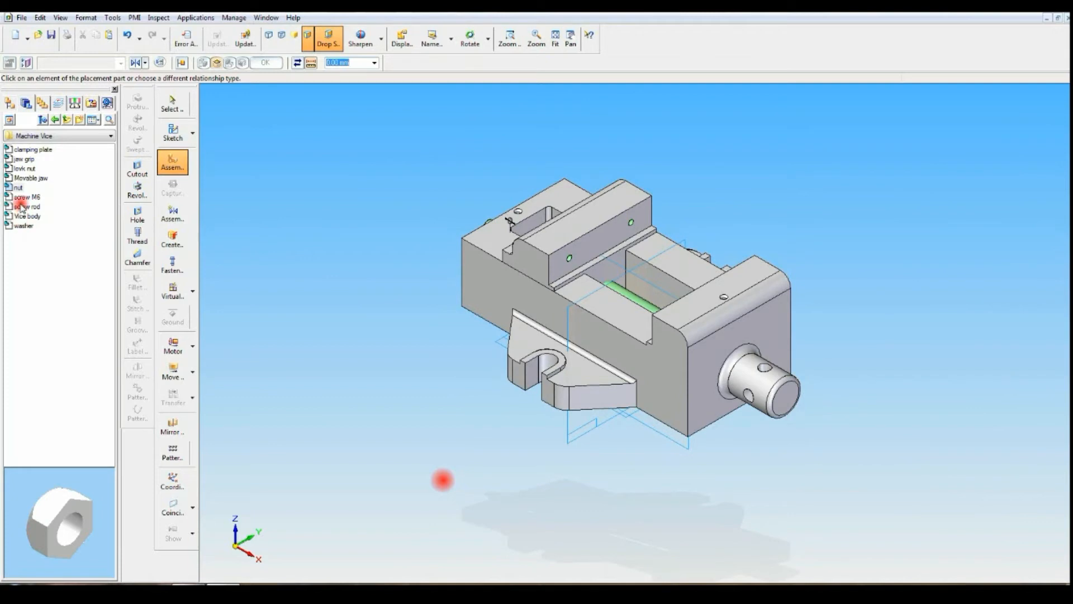
pyautogui.click(21, 169)
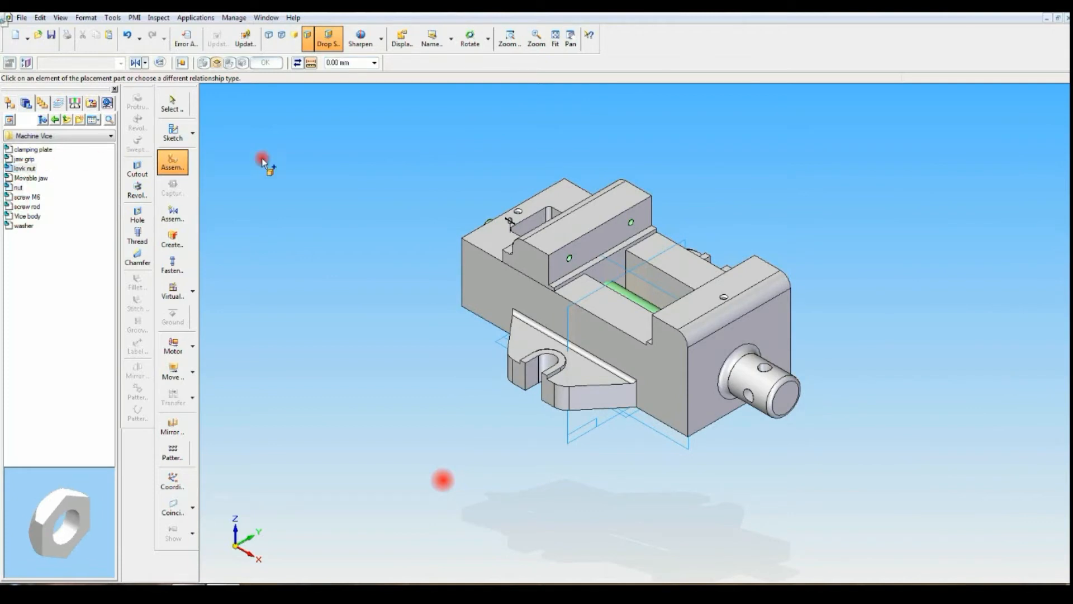
pyautogui.moveTo(146, 159); pyautogui.dragTo(354, 173)
pyautogui.click(334, 175)
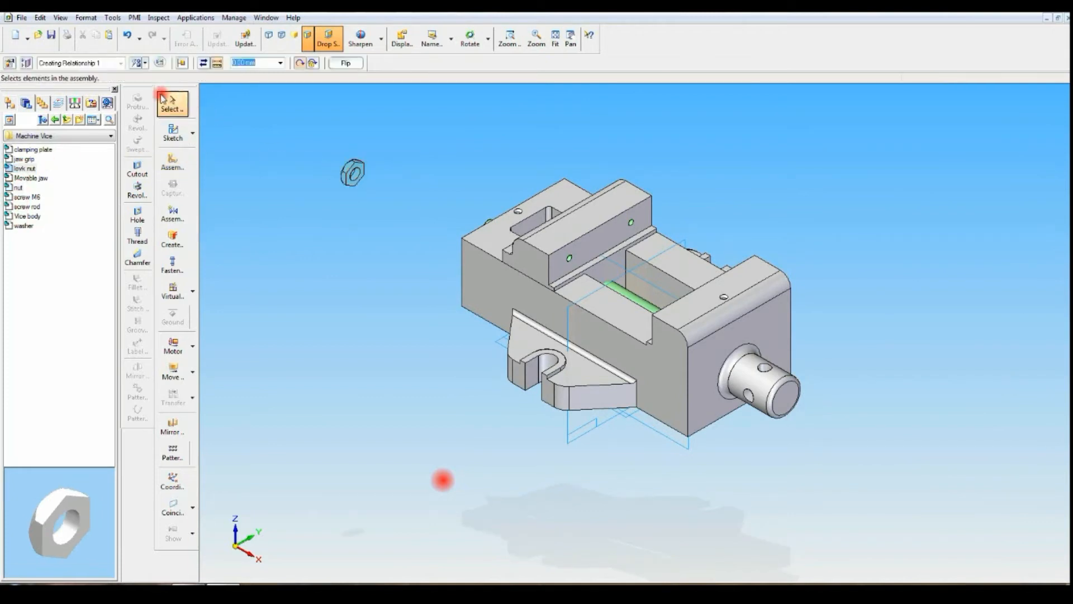
# - Axially align the lock nut's bore with the threaded tip of the screw rod
pyautogui.click(144, 63)
pyautogui.click(152, 112)
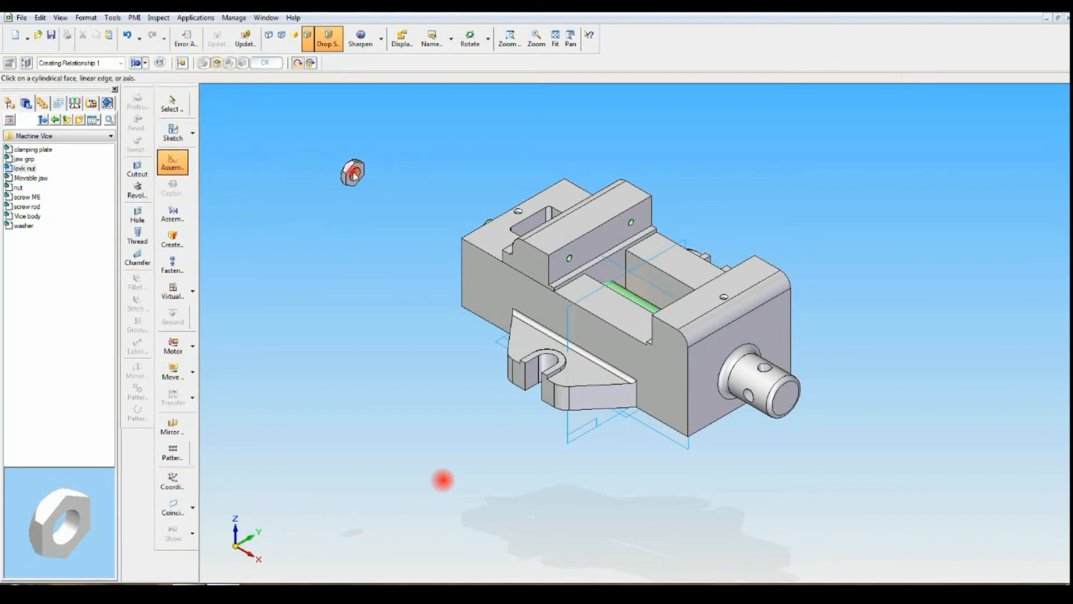
pyautogui.click(356, 177)
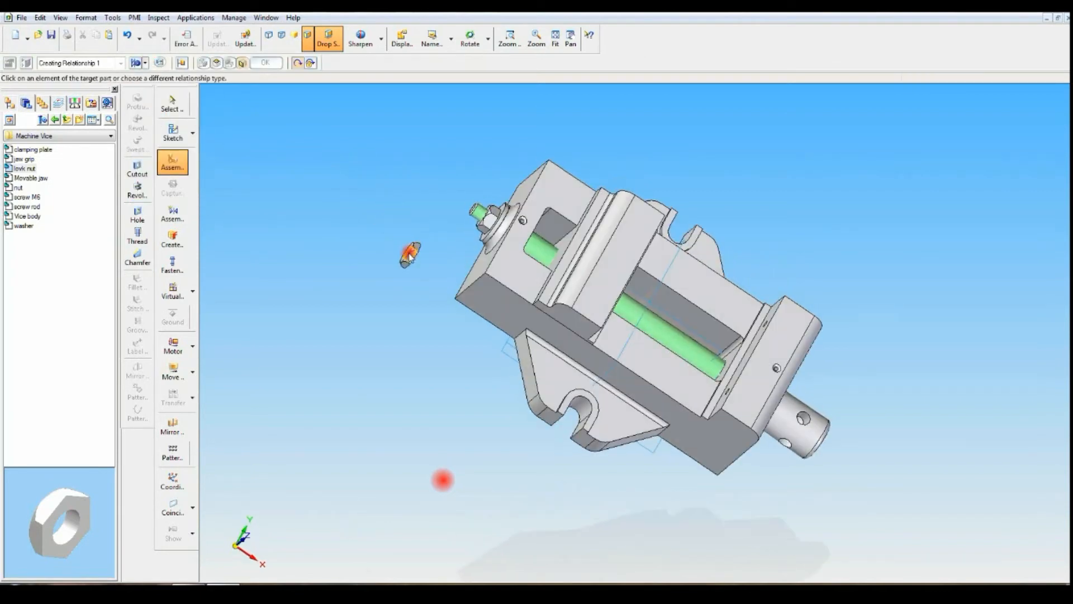
pyautogui.click(478, 218)
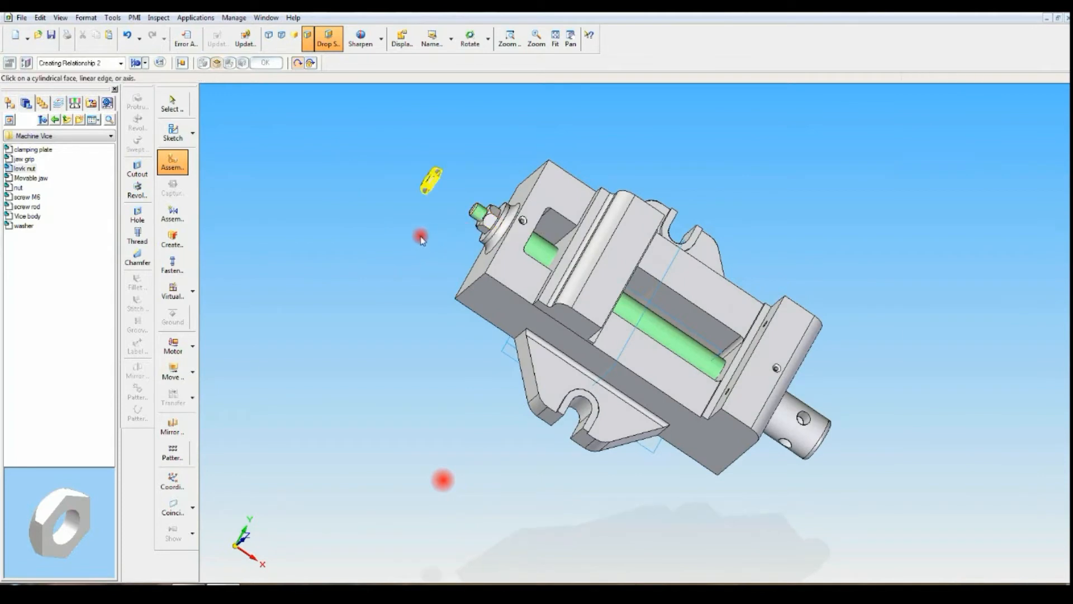
# - Mate the lock nut's flat face against the outer face of the nut already on the screw rod's tip
pyautogui.click(145, 63)
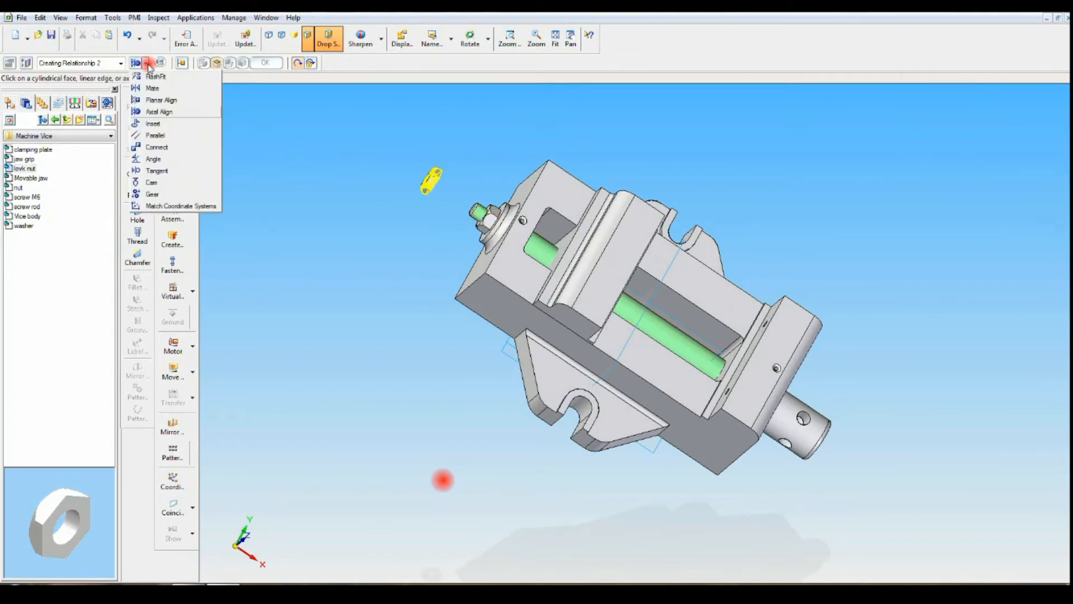
pyautogui.click(152, 88)
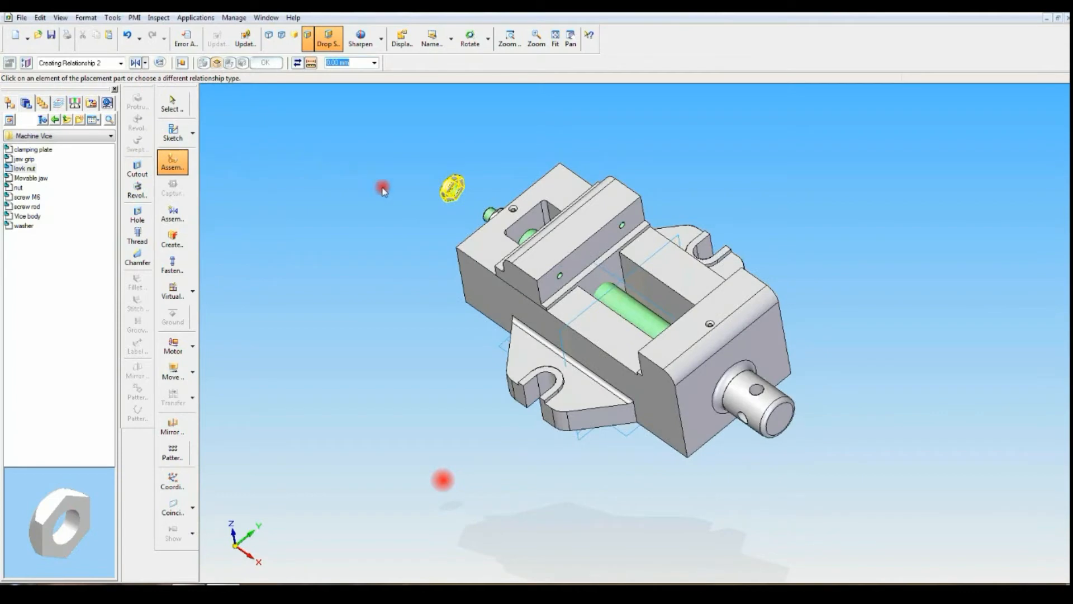
pyautogui.click(453, 203)
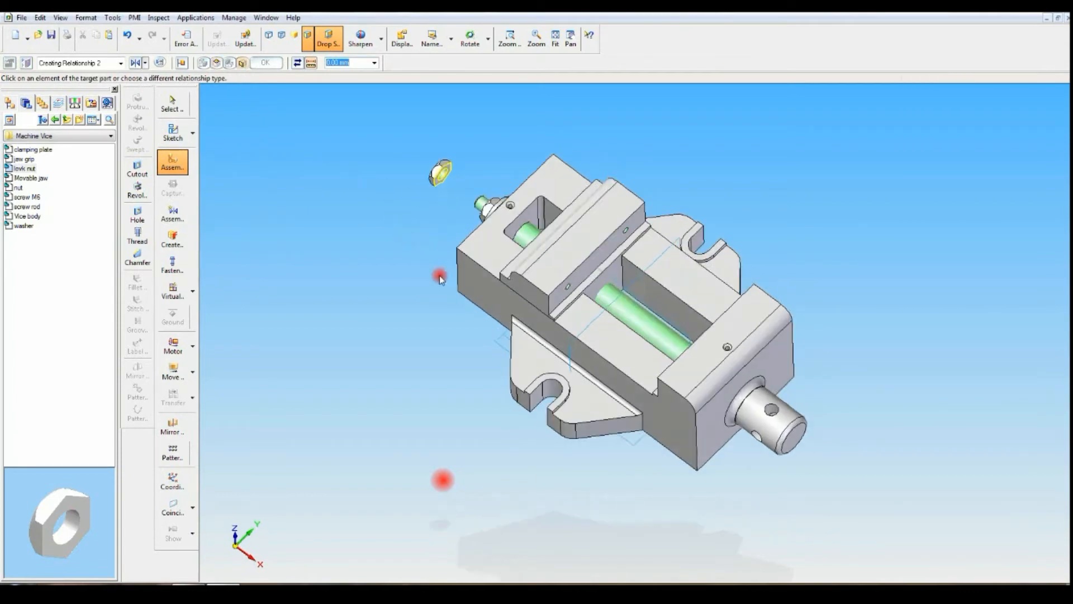
pyautogui.click(487, 223)
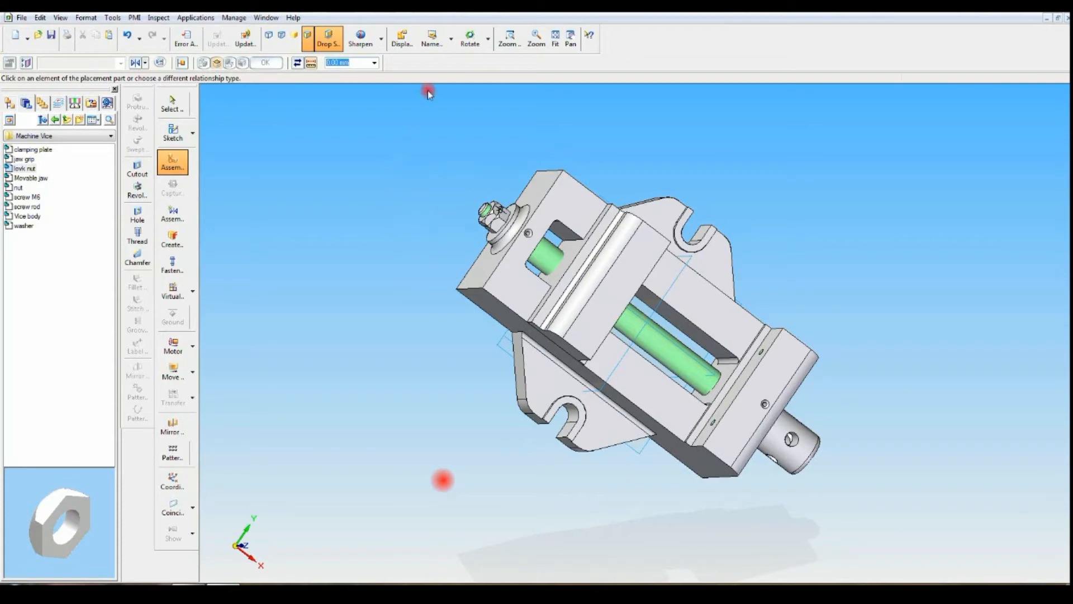
# - Add the jaw grip to the assembly, clear of the vice body and above the movable jaw
pyautogui.click(431, 38)
pyautogui.click(430, 90)
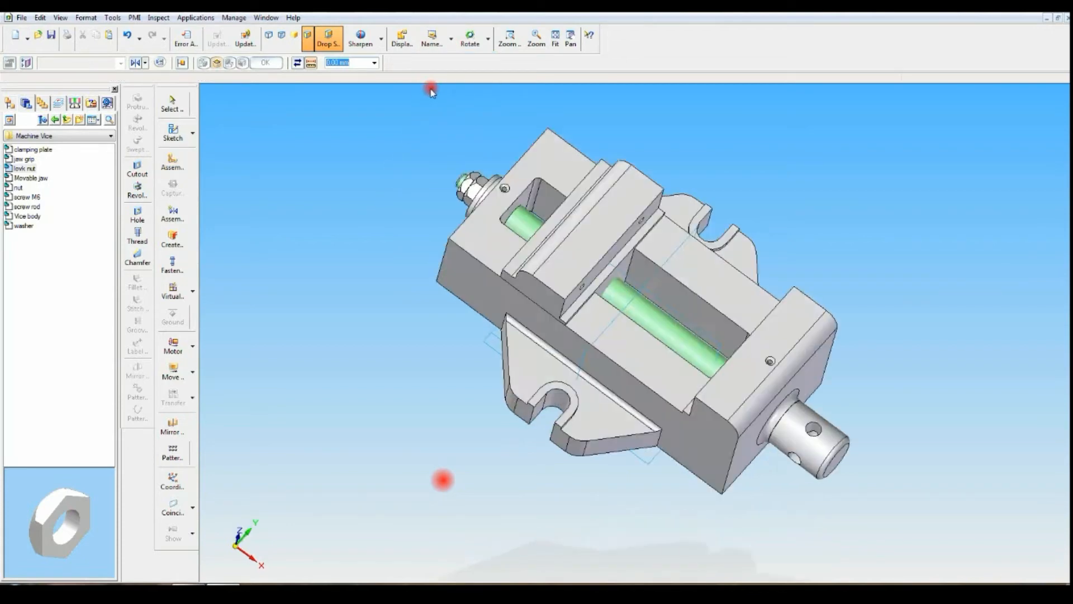
pyautogui.click(555, 38)
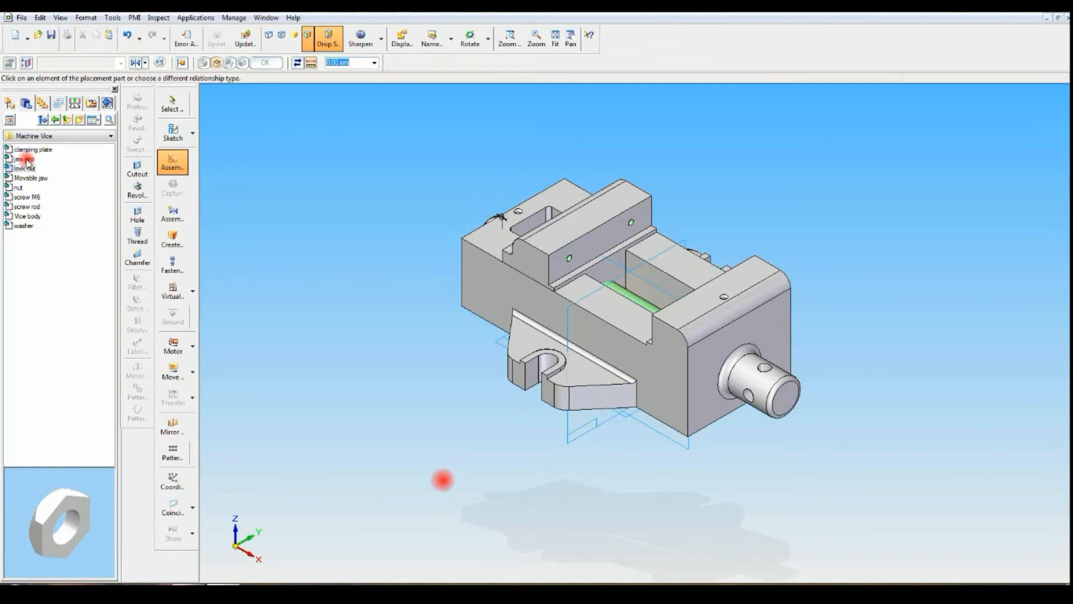
pyautogui.click(25, 160)
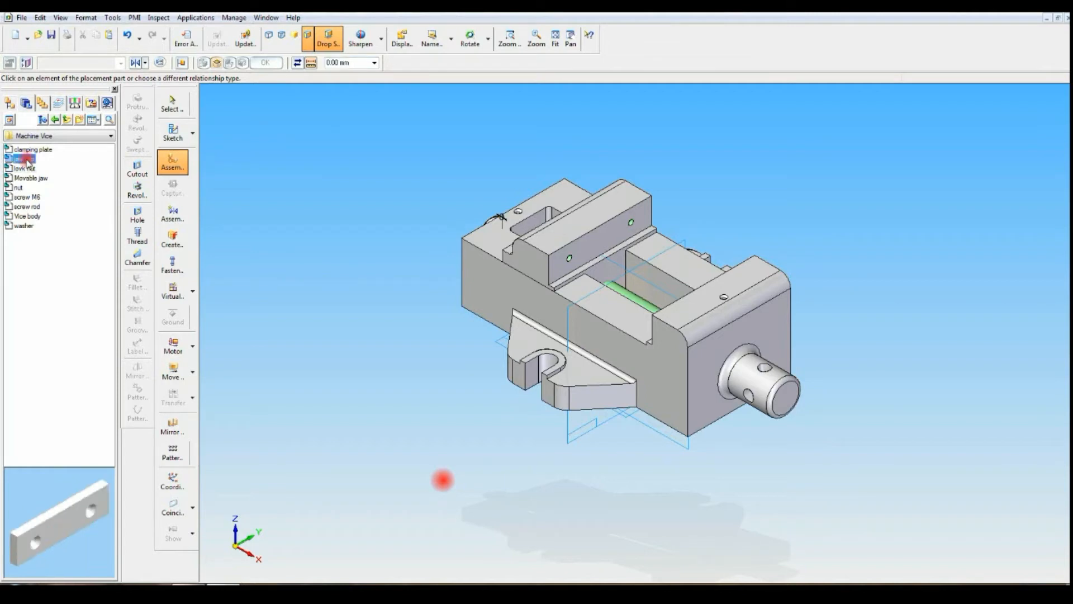
pyautogui.moveTo(30, 161); pyautogui.dragTo(470, 158)
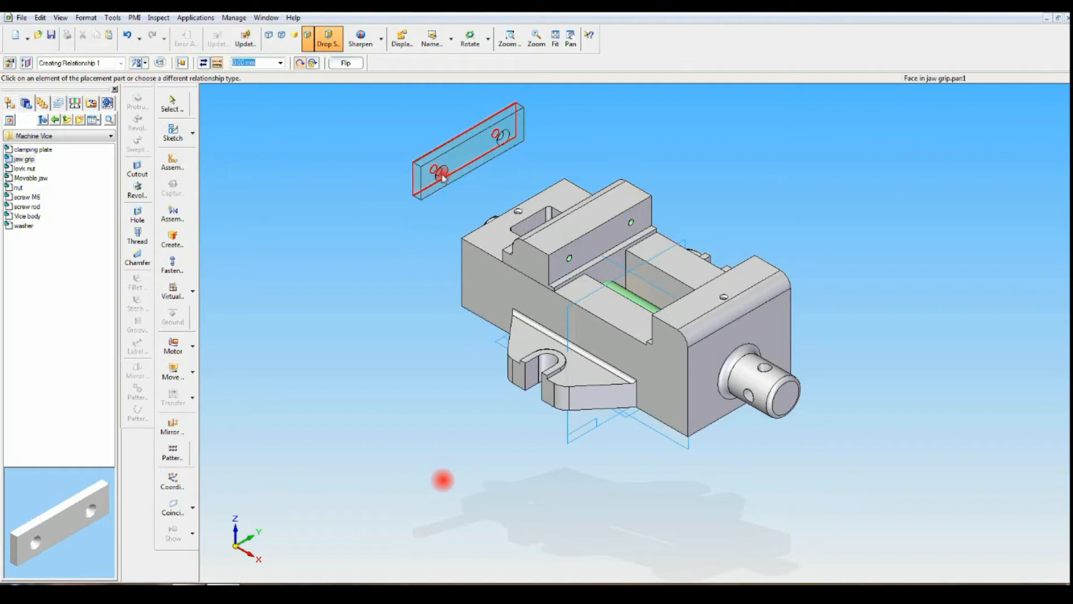
# - Axially align a screw hole of the jaw grip with the matching hole in the movable jaw's clamping face
pyautogui.click(146, 63)
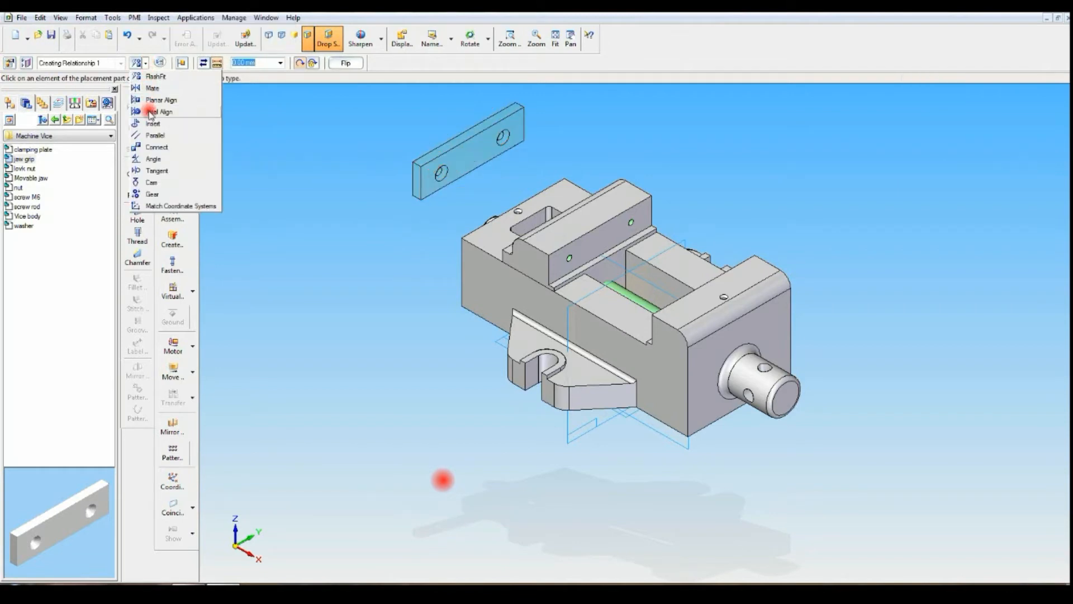
pyautogui.click(157, 111)
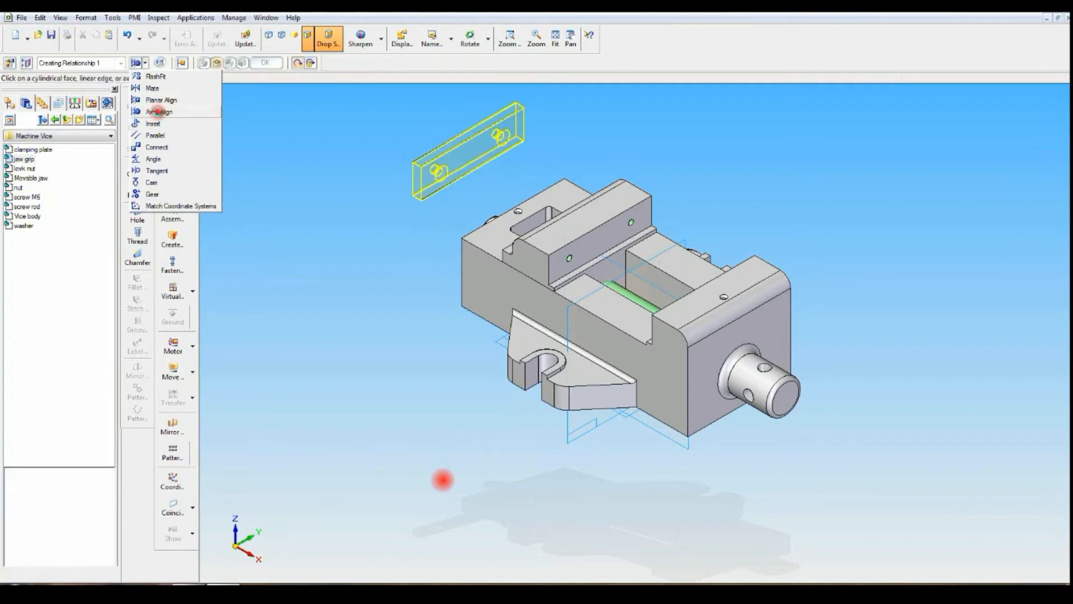
pyautogui.click(442, 175)
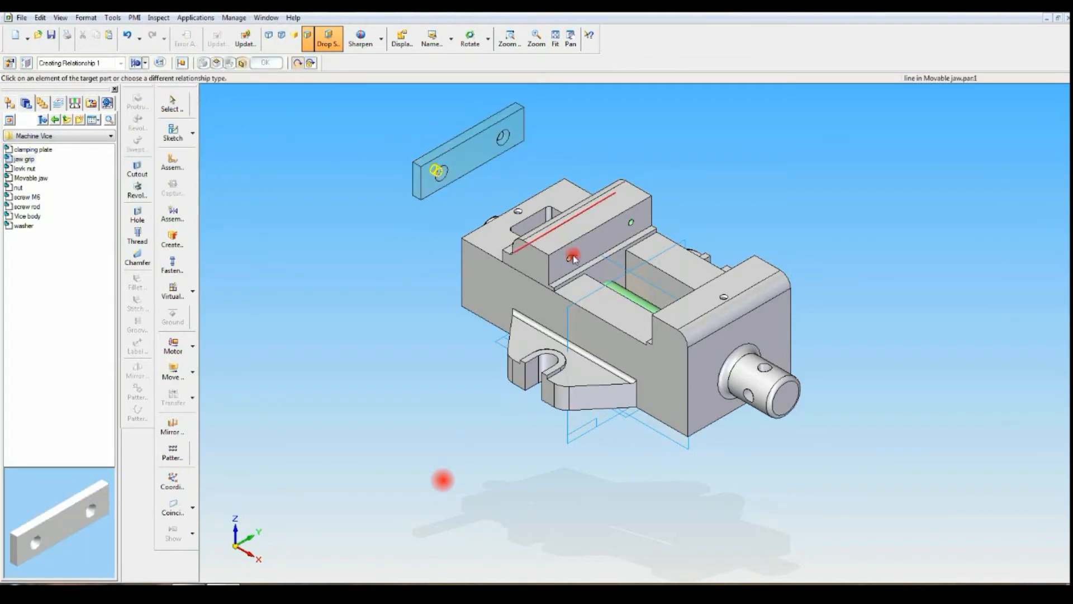
pyautogui.click(571, 259)
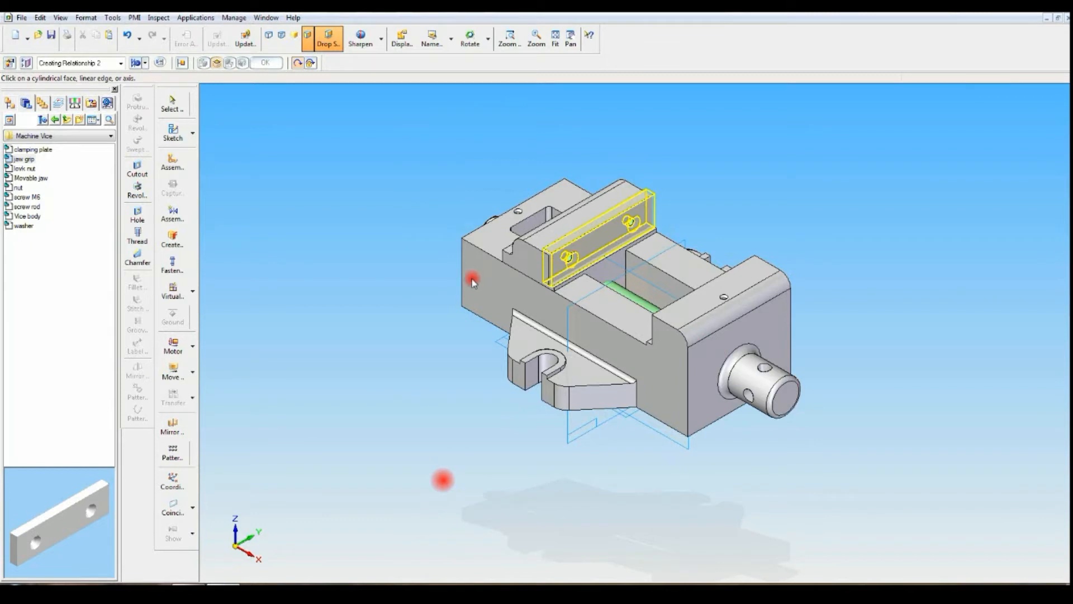
# - Mate the jaw grip's back face against the movable jaw's clamping face and finish placing the part
pyautogui.moveTo(389, 222); pyautogui.dragTo(439, 202, button='middle')
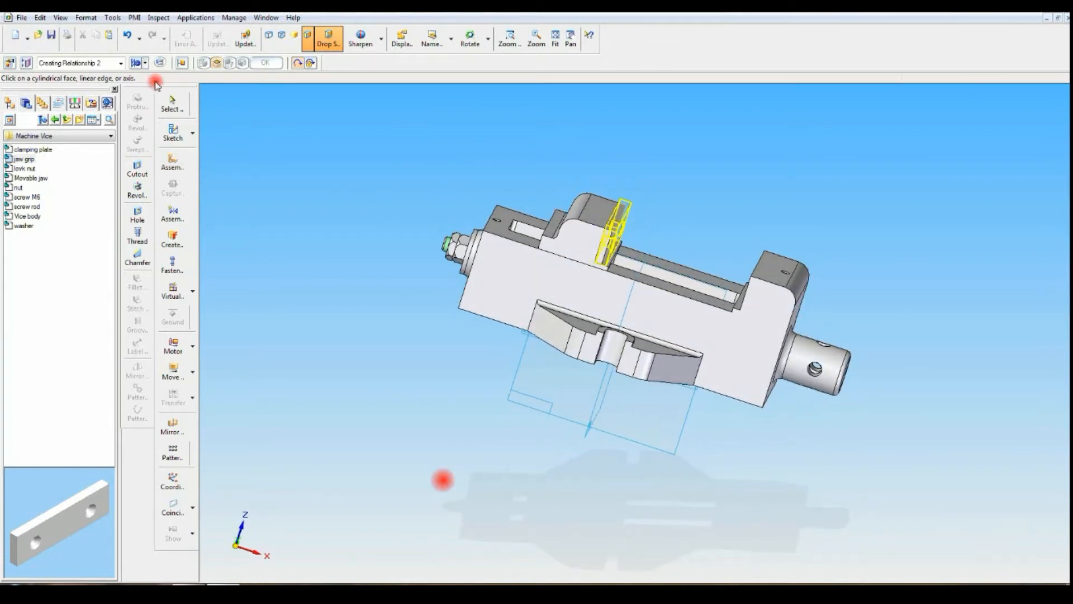
pyautogui.click(145, 62)
pyautogui.click(154, 88)
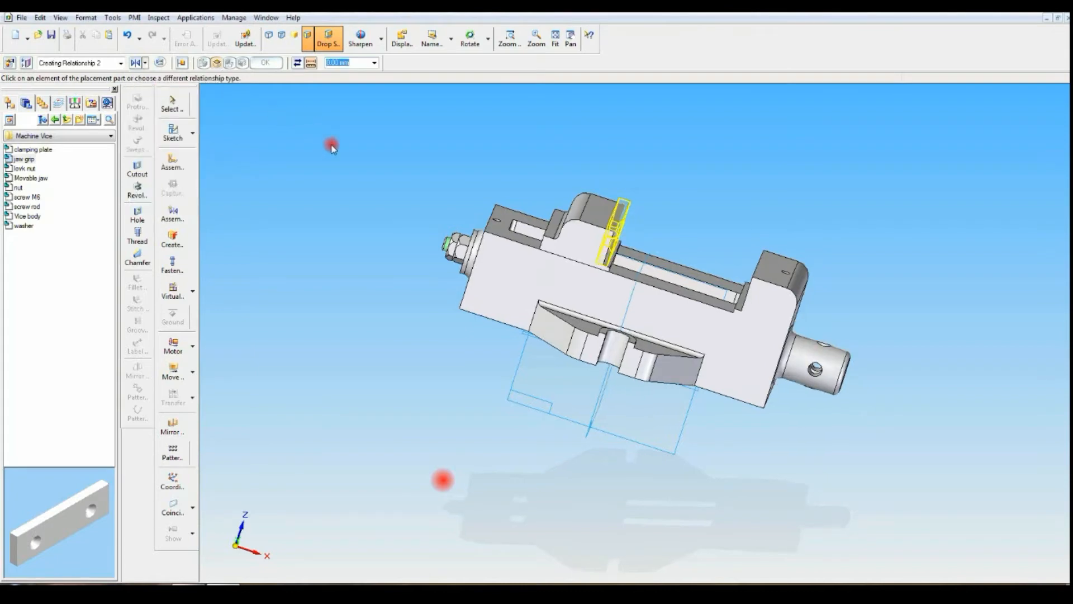
pyautogui.moveTo(331, 144); pyautogui.dragTo(408, 187, button='middle')
pyautogui.click(638, 228)
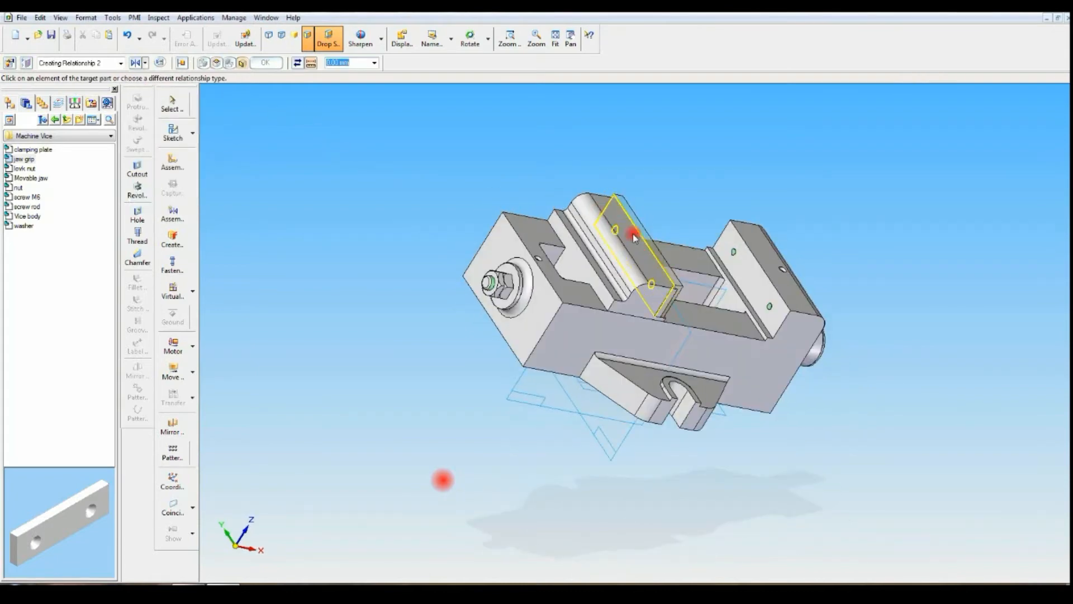
pyautogui.moveTo(683, 180); pyautogui.dragTo(620, 168, button='middle')
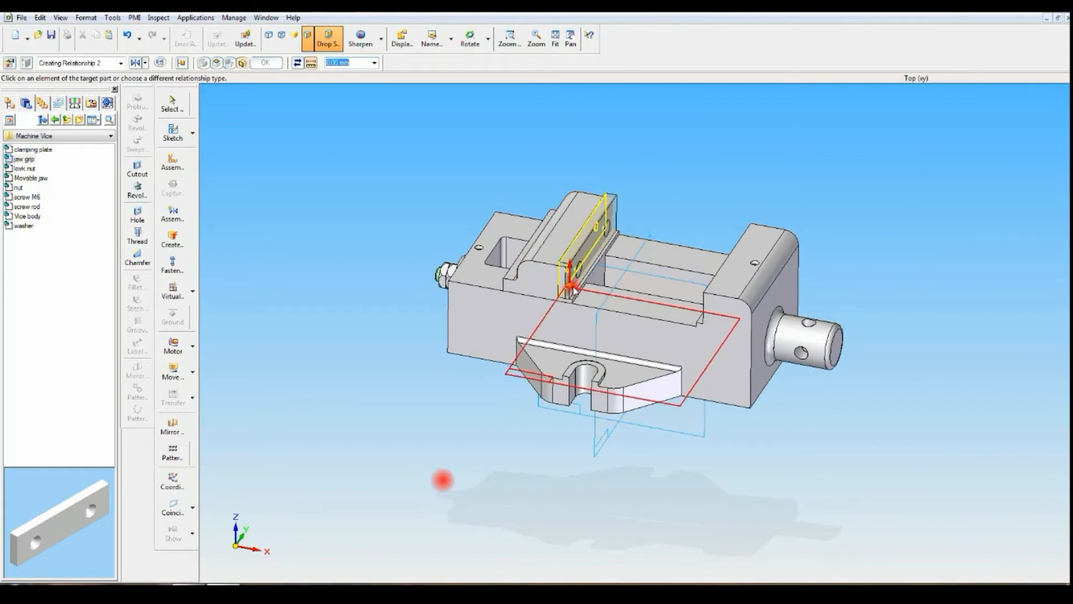
pyautogui.click(585, 254)
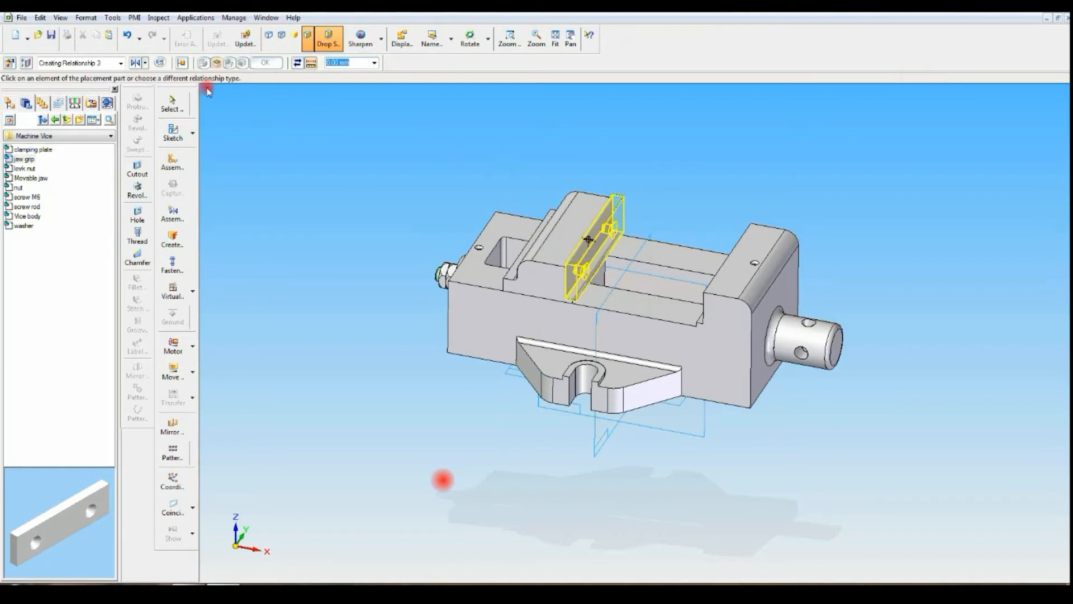
pyautogui.click(172, 103)
# - Examine the jaw grip on the movable jaw and the fixed jaw's screw holes from several angles
pyautogui.moveTo(373, 152)
pyautogui.mouseDown(button='middle')
pyautogui.moveTo(318, 148)
pyautogui.moveTo(362, 151)
pyautogui.mouseUp(button='middle')
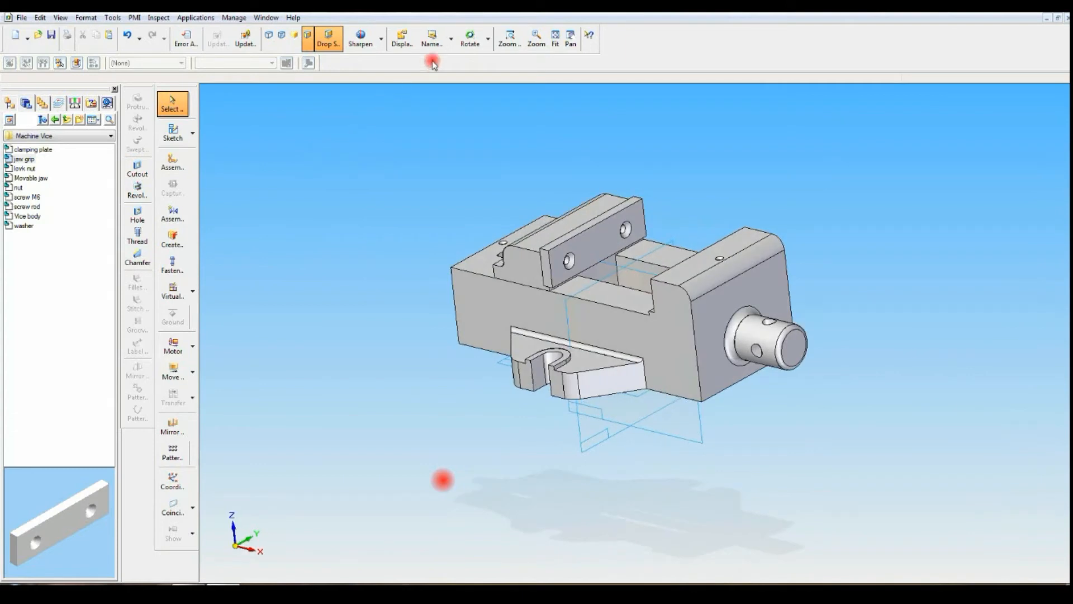
pyautogui.click(450, 38)
pyautogui.click(426, 88)
pyautogui.click(540, 42)
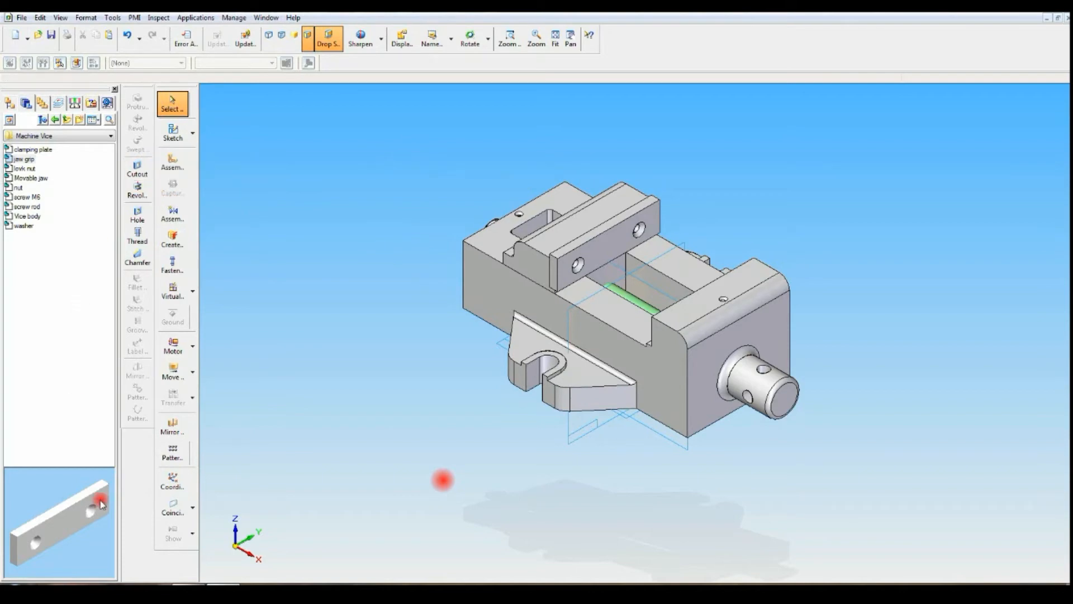
pyautogui.moveTo(267, 278); pyautogui.dragTo(335, 321, button='middle')
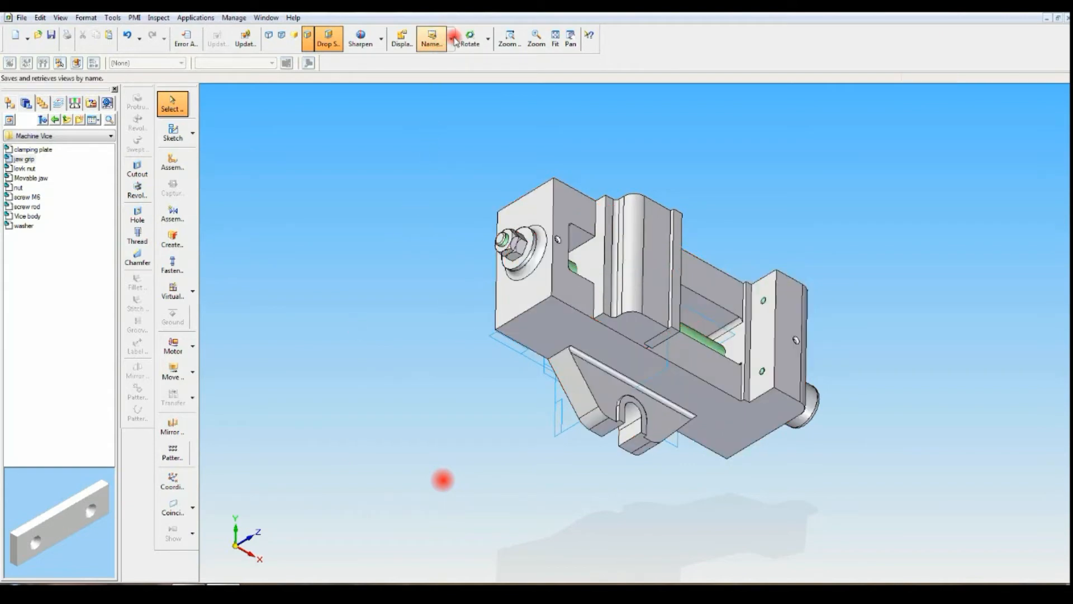
pyautogui.click(432, 38)
pyautogui.click(429, 91)
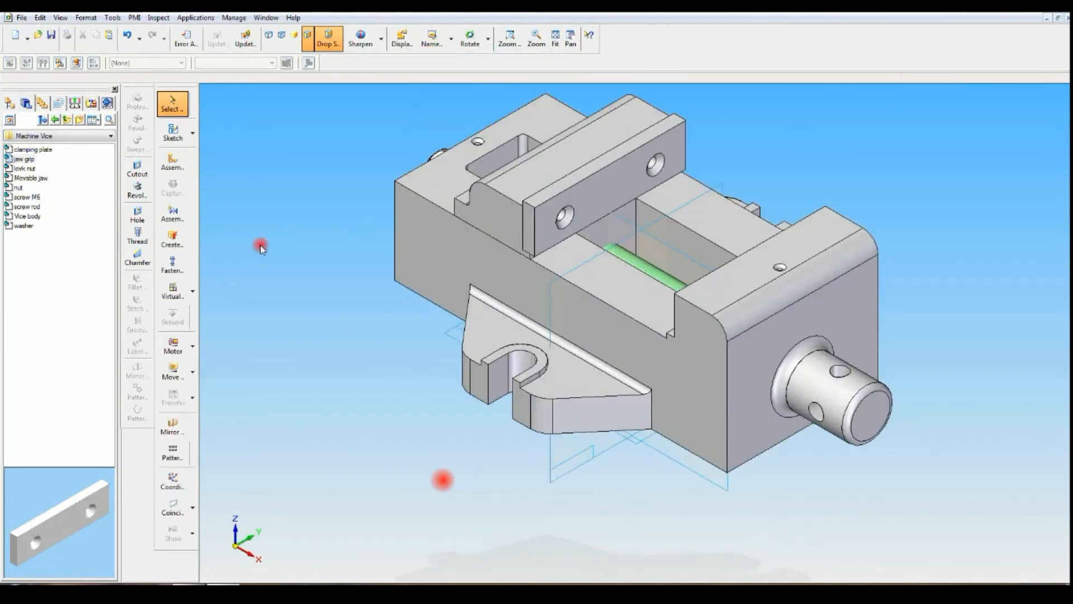
pyautogui.click(555, 37)
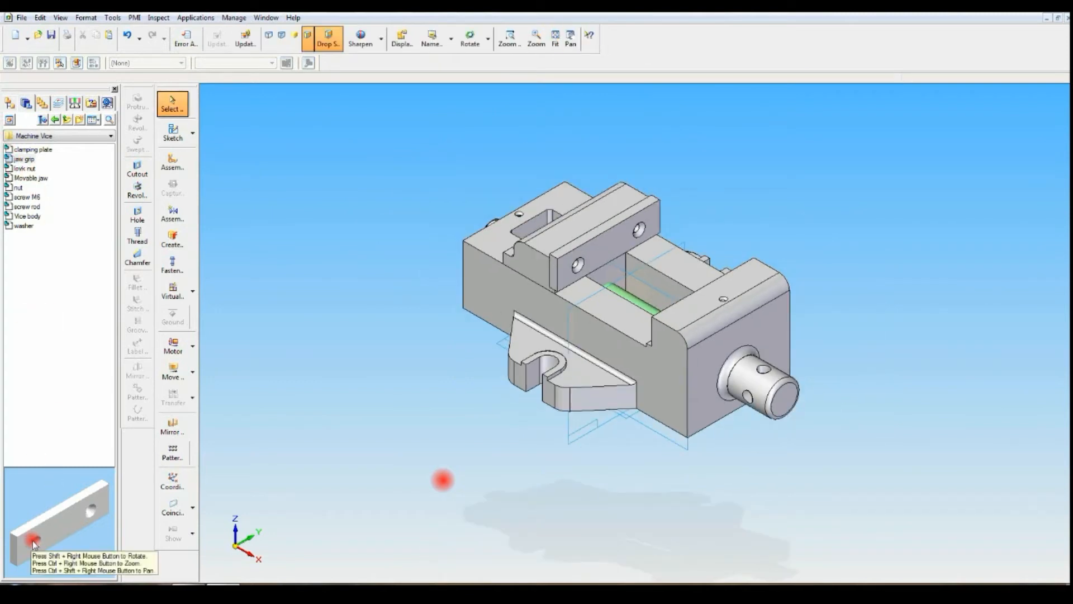
# - Examine both sides of the jaw grip and its screw holes in the part preview
pyautogui.scroll(-1, 54, 541)
pyautogui.moveTo(40, 543); pyautogui.dragTo(96, 555, button='right')
pyautogui.moveTo(62, 523); pyautogui.dragTo(10, 514, button='right')
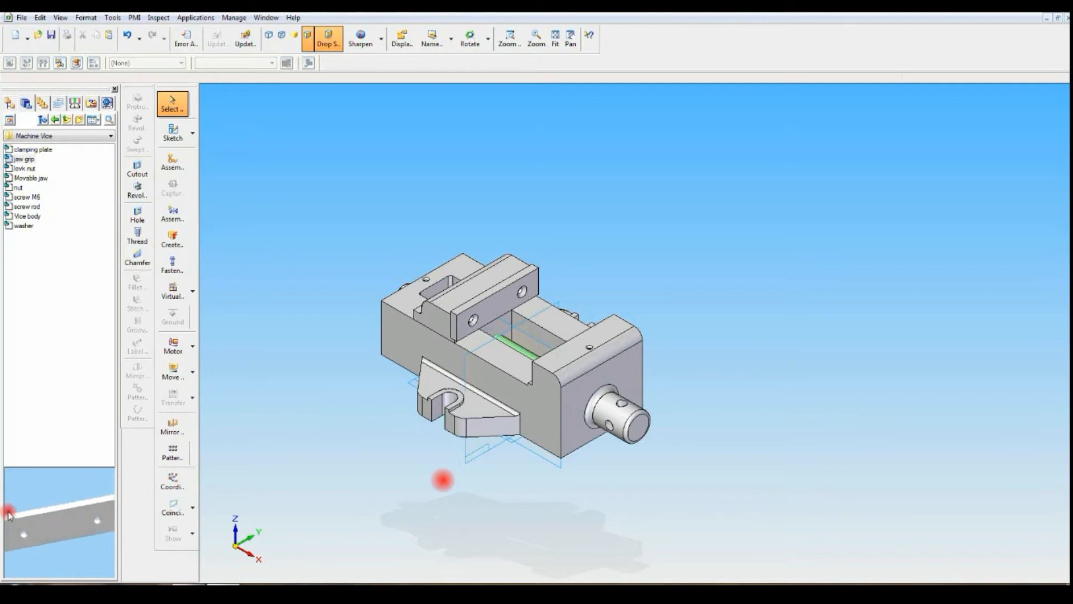
pyautogui.moveTo(92, 527); pyautogui.dragTo(120, 512, button='right')
pyautogui.moveTo(7, 521)
pyautogui.mouseDown(button='middle')
pyautogui.moveTo(41, 544)
pyautogui.moveTo(32, 544)
pyautogui.moveTo(52, 525)
pyautogui.moveTo(35, 522)
pyautogui.moveTo(95, 518)
pyautogui.moveTo(8, 520)
pyautogui.moveTo(17, 549)
pyautogui.moveTo(26, 528)
pyautogui.mouseUp(button='middle')
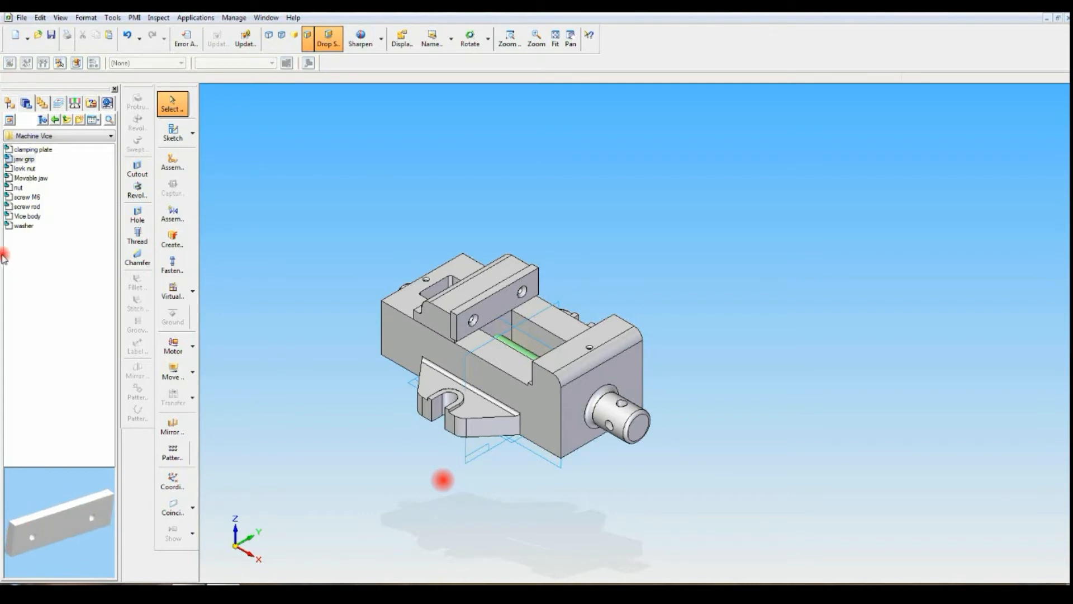
# - Bring in a second jaw grip and axially align one of its screw holes with the matching hole in the fixed jaw
pyautogui.moveTo(25, 160); pyautogui.dragTo(318, 234)
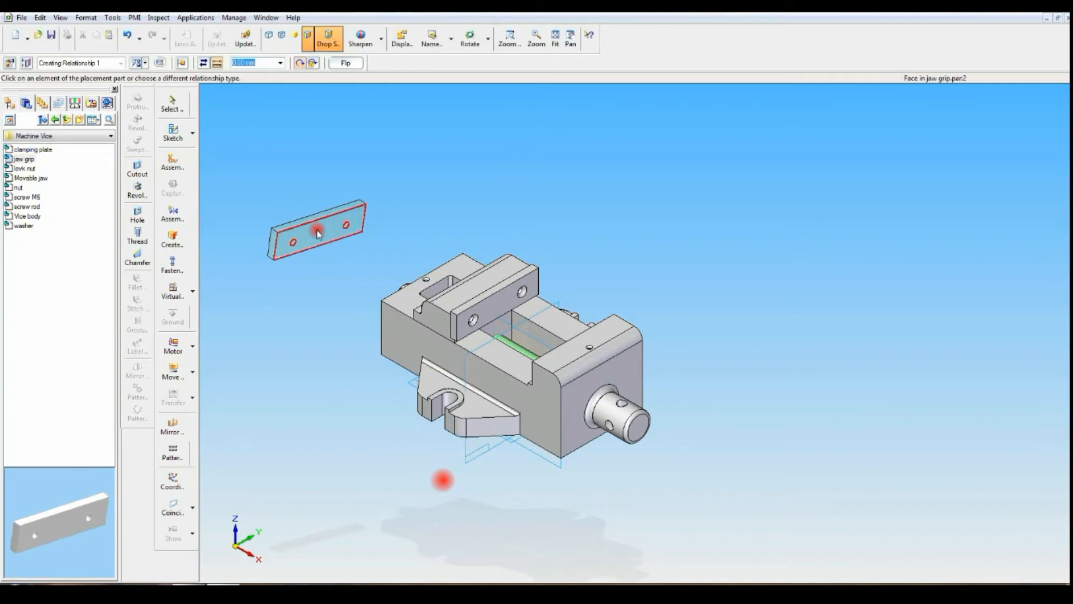
pyautogui.click(171, 162)
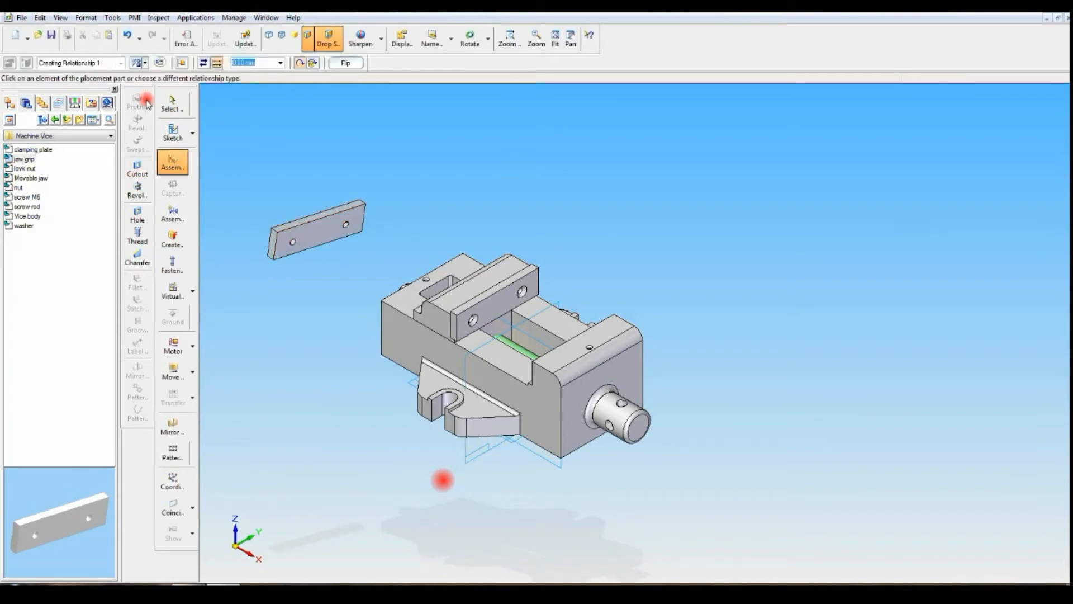
pyautogui.click(143, 65)
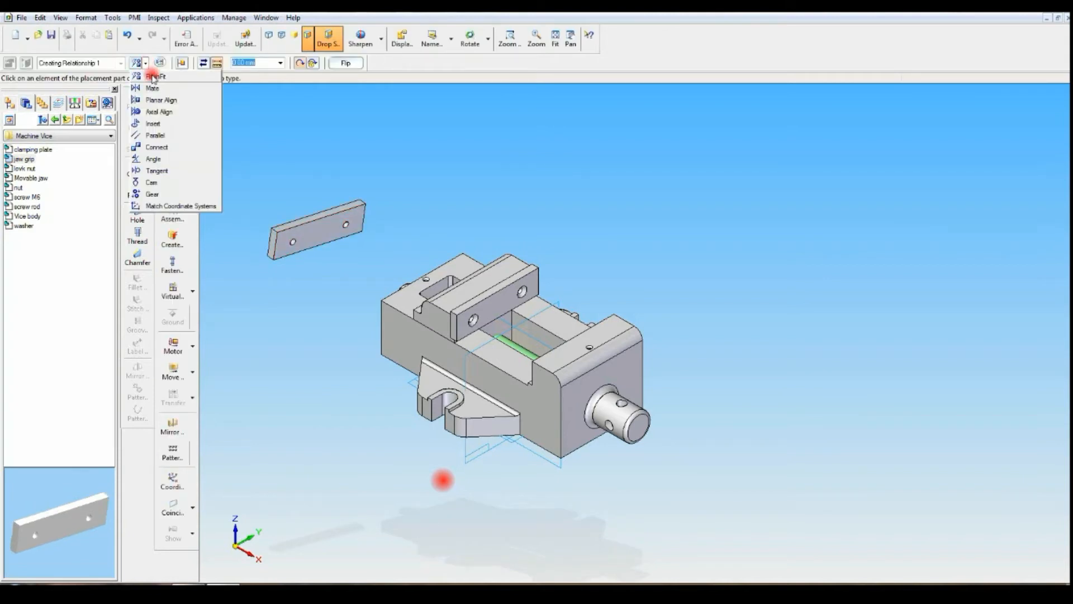
pyautogui.click(165, 112)
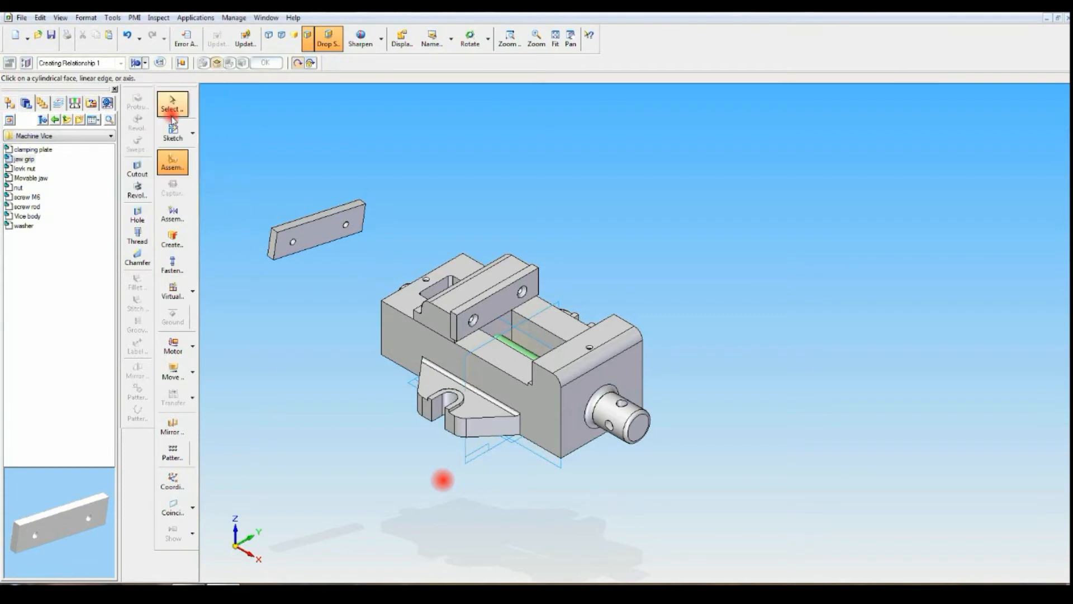
pyautogui.click(293, 243)
pyautogui.moveTo(297, 307); pyautogui.dragTo(347, 369, button='middle')
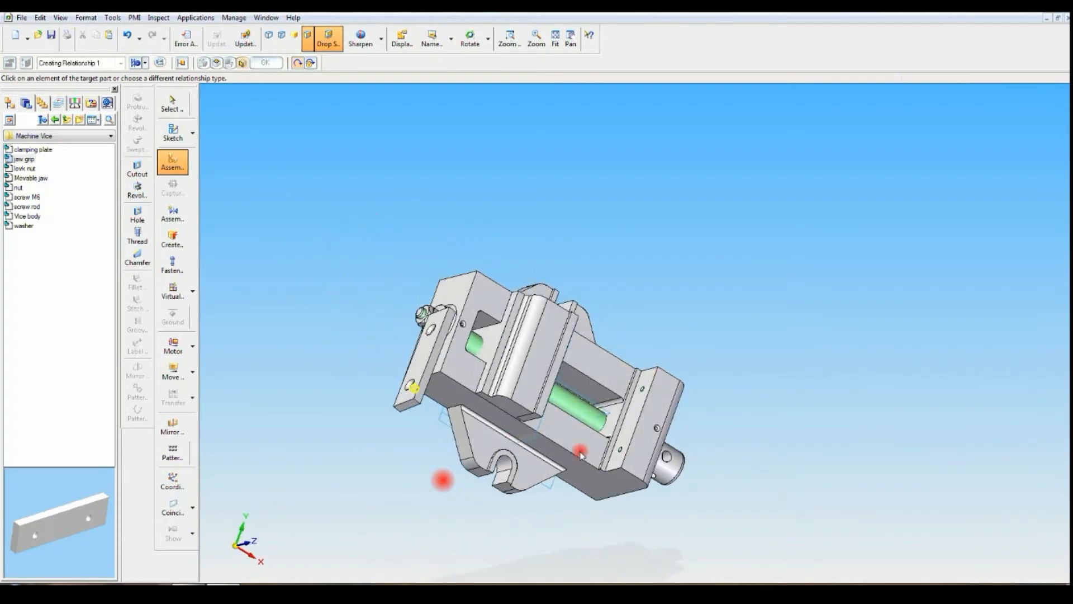
pyautogui.click(621, 452)
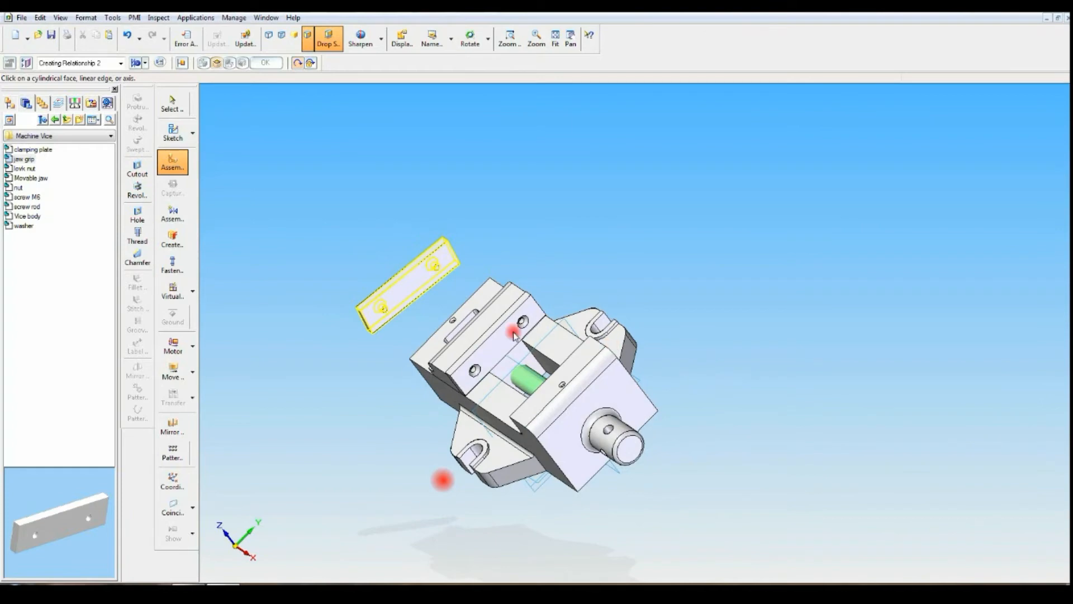
# - Axially align the jaw grip's other screw hole with the remaining screw hole in the vice body's fixed jaw
pyautogui.click(434, 266)
pyautogui.moveTo(627, 258); pyautogui.dragTo(651, 253, button='middle')
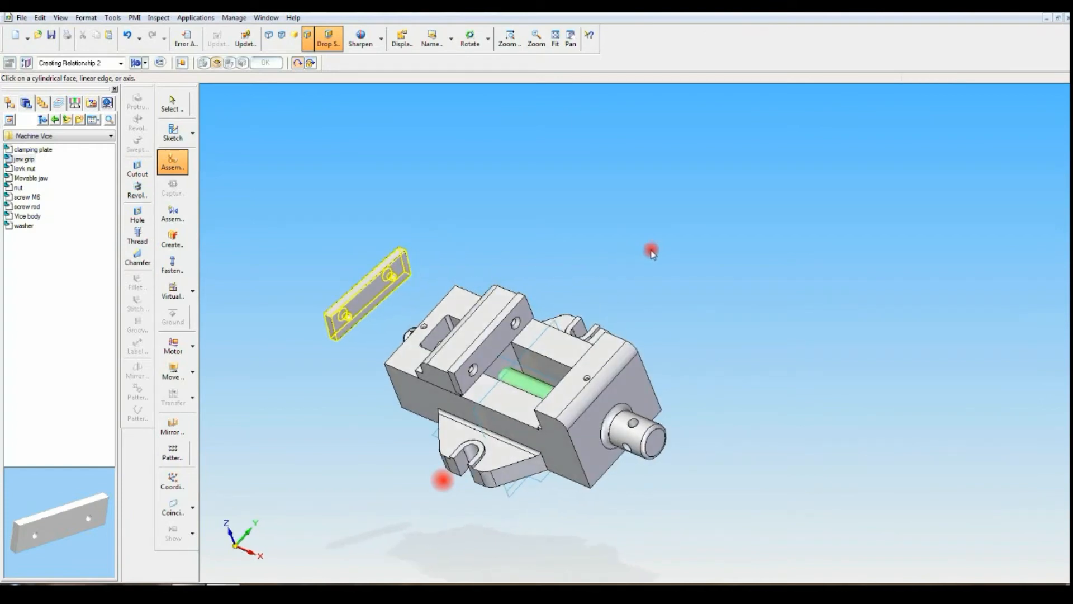
pyautogui.click(145, 63)
pyautogui.click(161, 111)
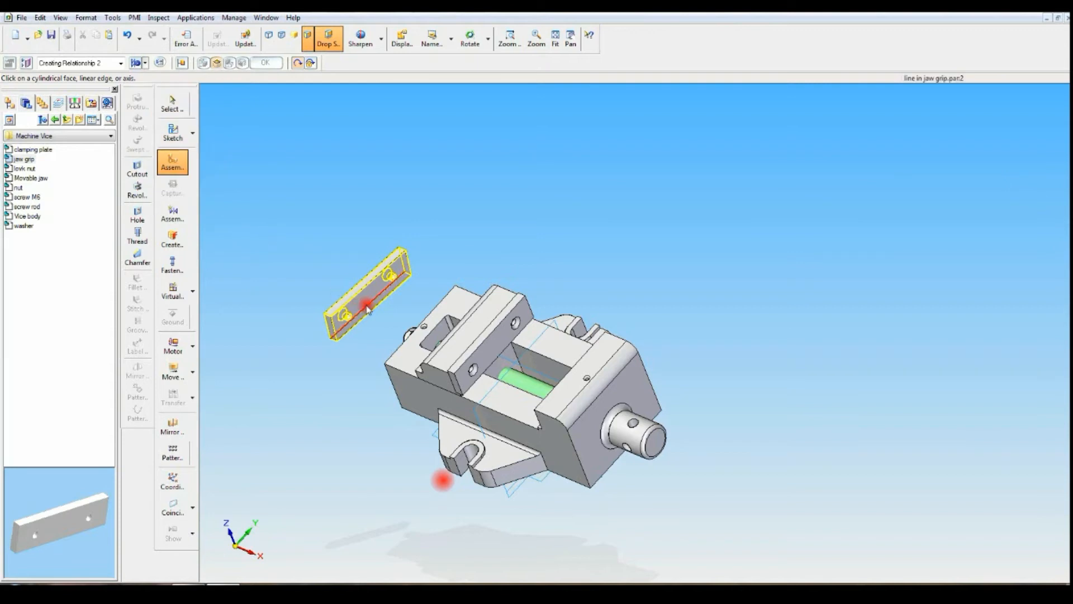
pyautogui.click(146, 62)
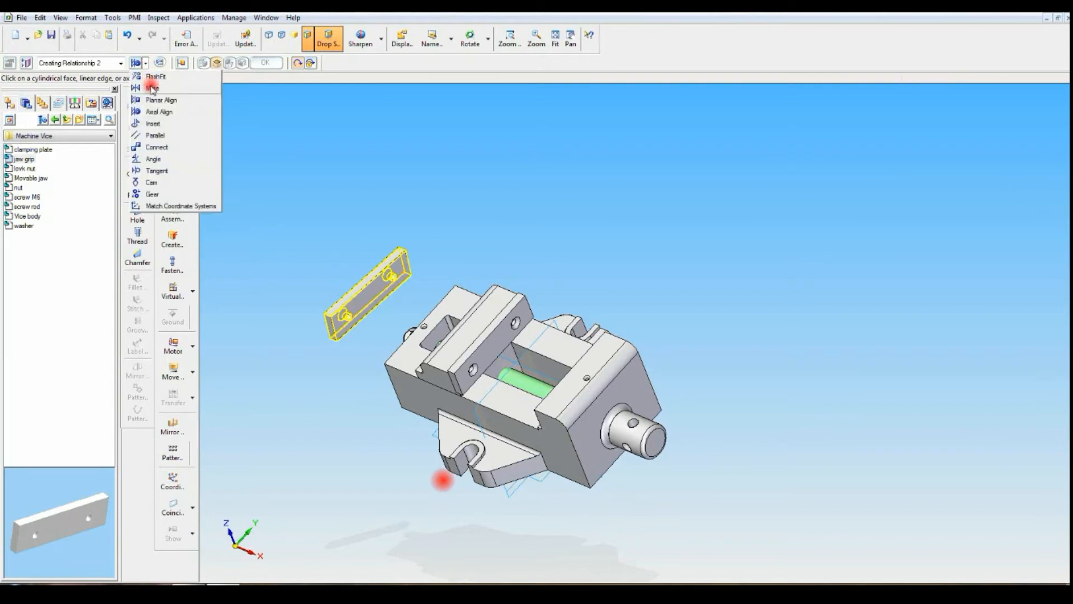
pyautogui.click(161, 100)
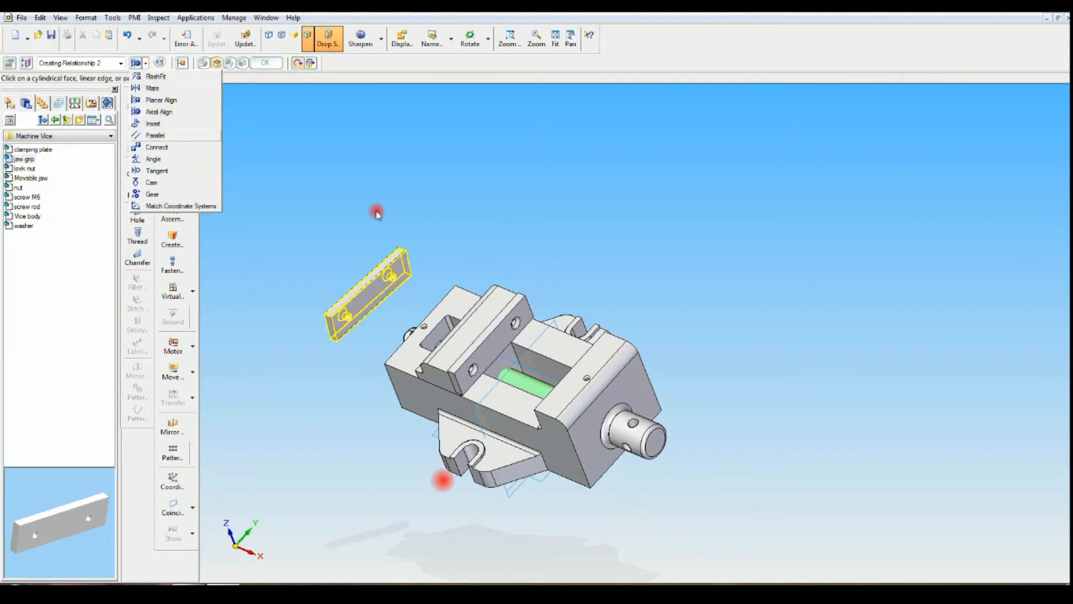
pyautogui.click(391, 276)
pyautogui.moveTo(545, 249); pyautogui.dragTo(634, 313, button='middle')
pyautogui.click(663, 382)
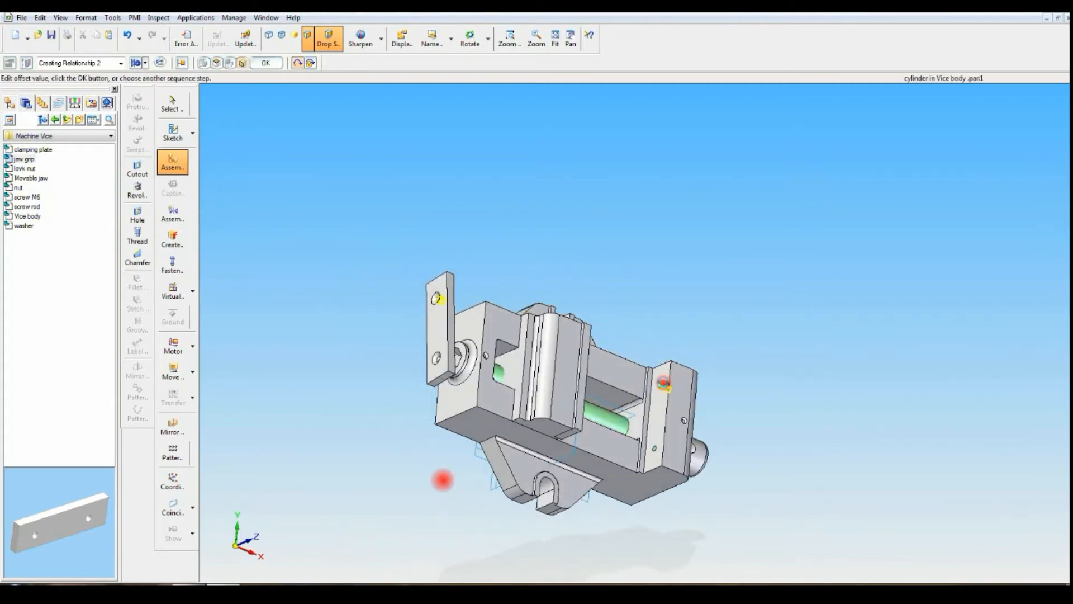
# - Mate the second jaw grip's back face against the fixed jaw's clamping face to finish placing it
pyautogui.moveTo(739, 320); pyautogui.dragTo(630, 272, button='middle')
pyautogui.click(146, 63)
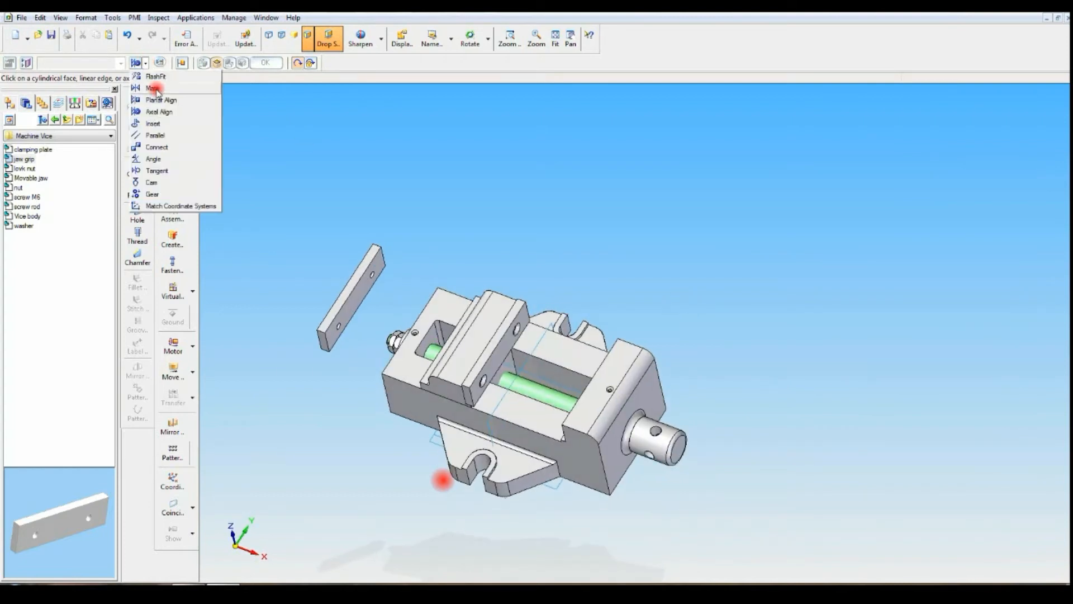
pyautogui.click(156, 73)
pyautogui.moveTo(673, 256); pyautogui.dragTo(692, 360, button='middle')
pyautogui.click(666, 397)
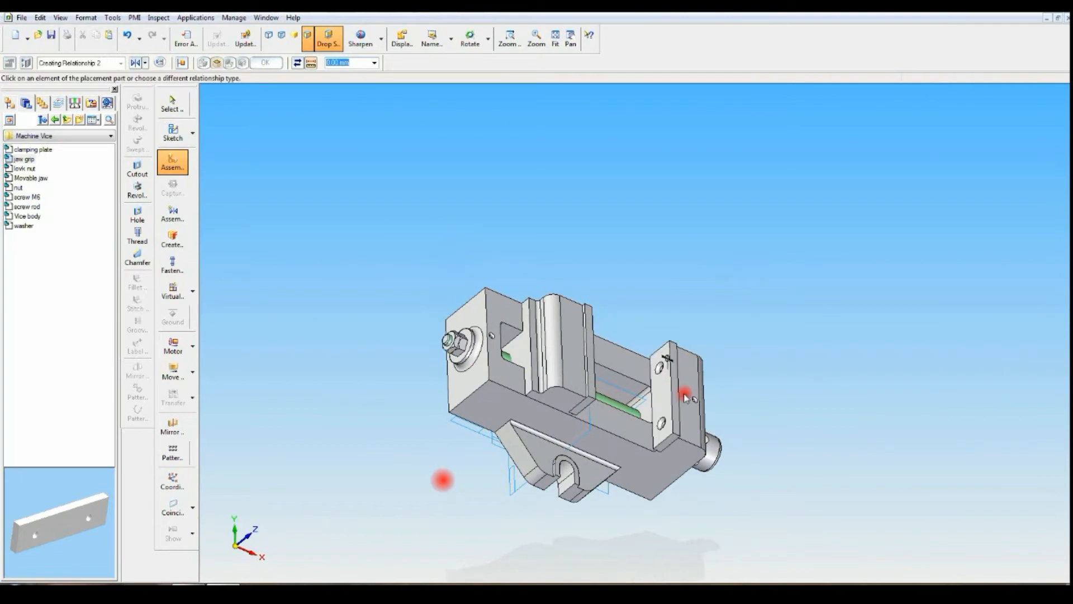
# - Examine both jaw grips on the vice in the iso and front views, fitting the model to the window
pyautogui.click(445, 39)
pyautogui.click(437, 90)
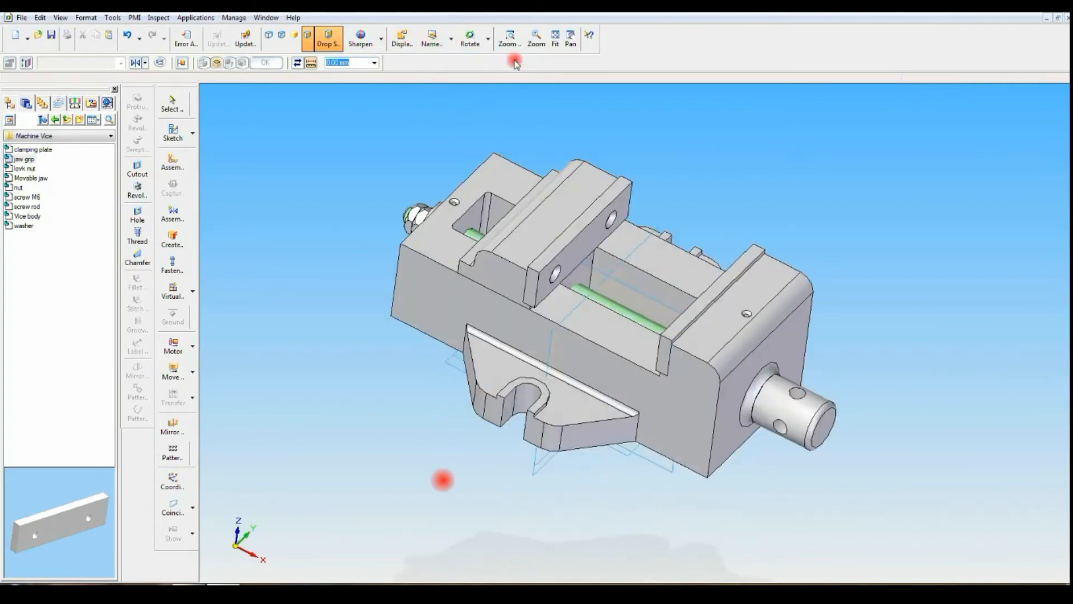
pyautogui.click(555, 37)
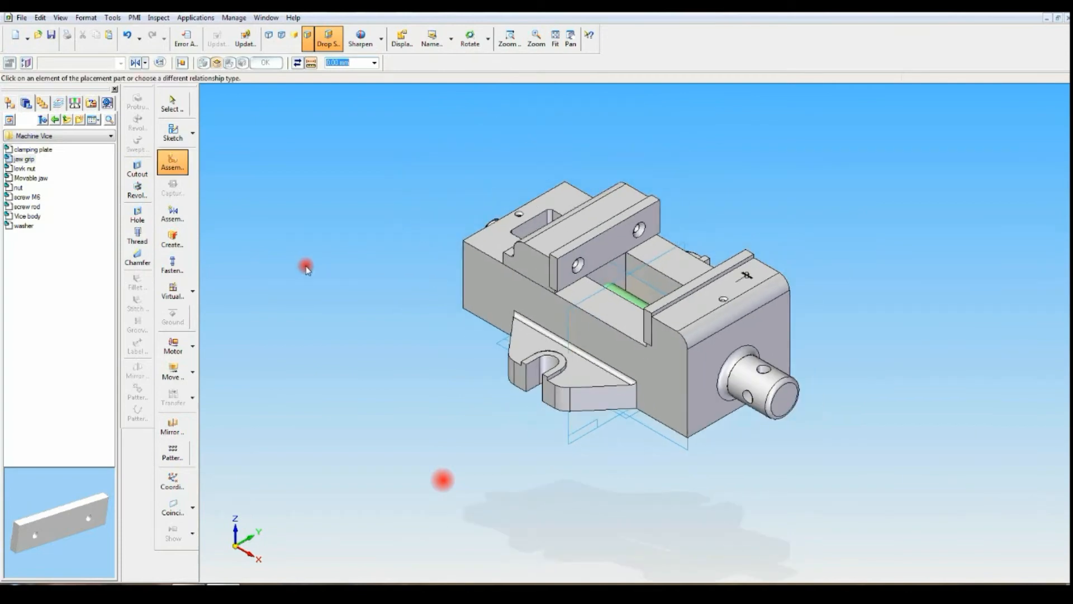
pyautogui.click(433, 38)
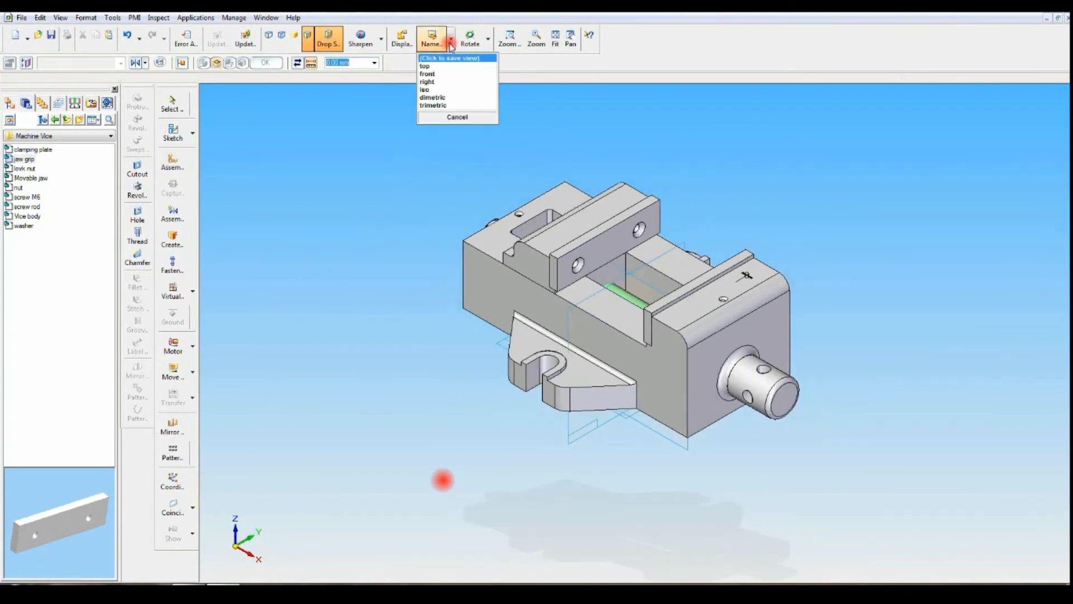
pyautogui.click(430, 74)
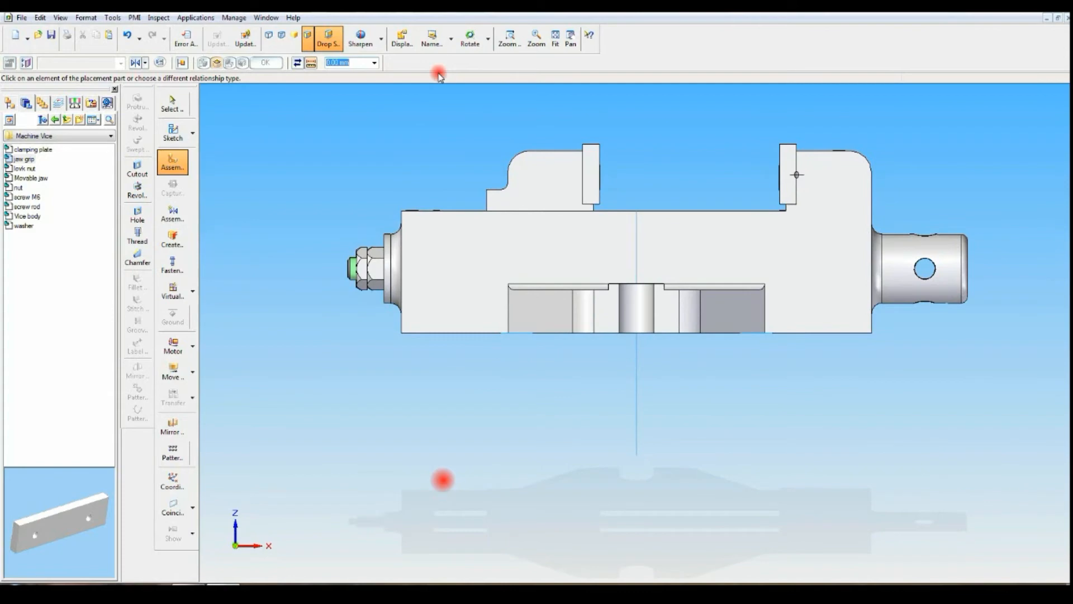
pyautogui.click(450, 39)
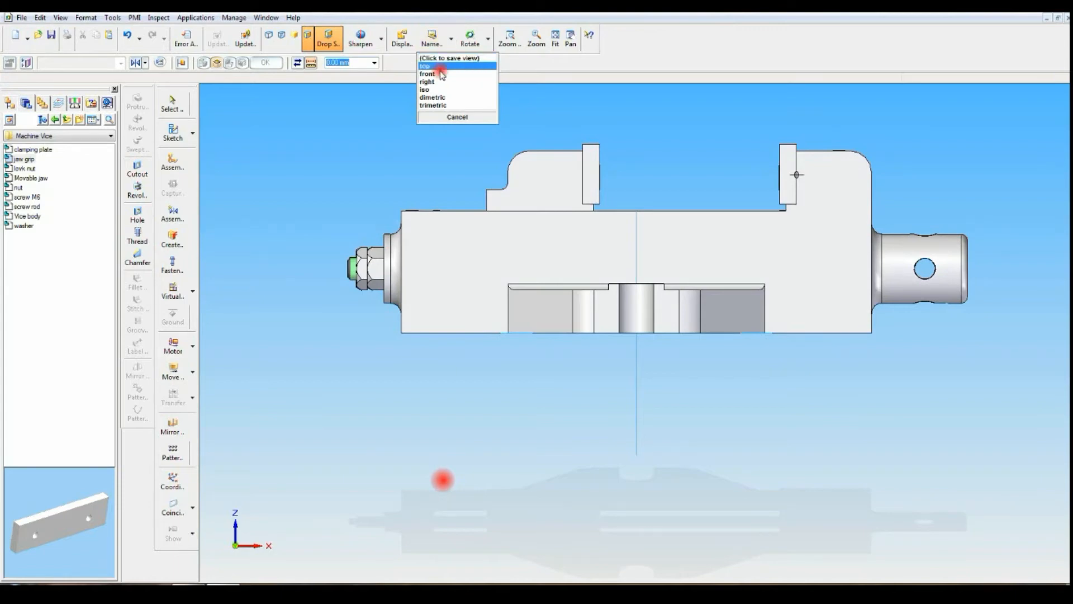
pyautogui.click(435, 89)
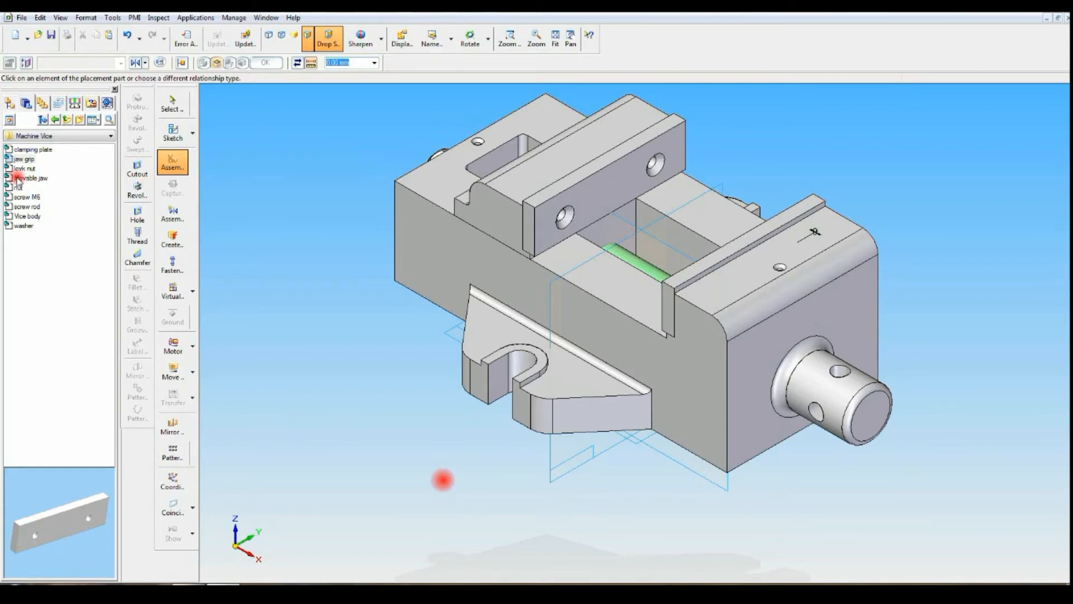
# - Bring in the screw M6 part and axially align it with the nearer screw hole of the movable jaw's grip
pyautogui.click(22, 197)
pyautogui.moveTo(29, 198); pyautogui.dragTo(326, 163)
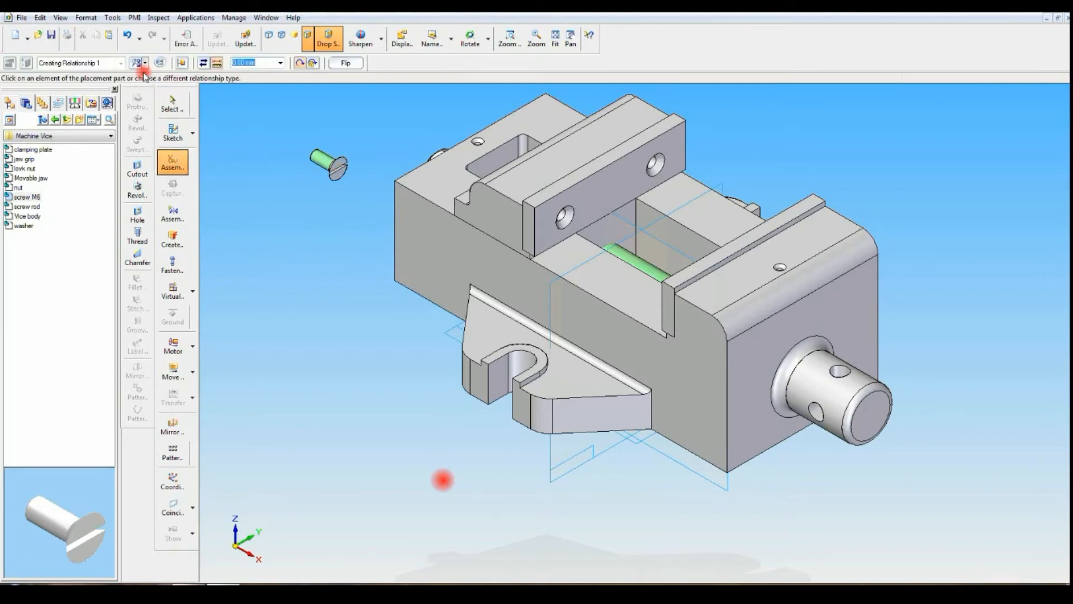
pyautogui.click(144, 68)
pyautogui.click(155, 105)
pyautogui.click(319, 162)
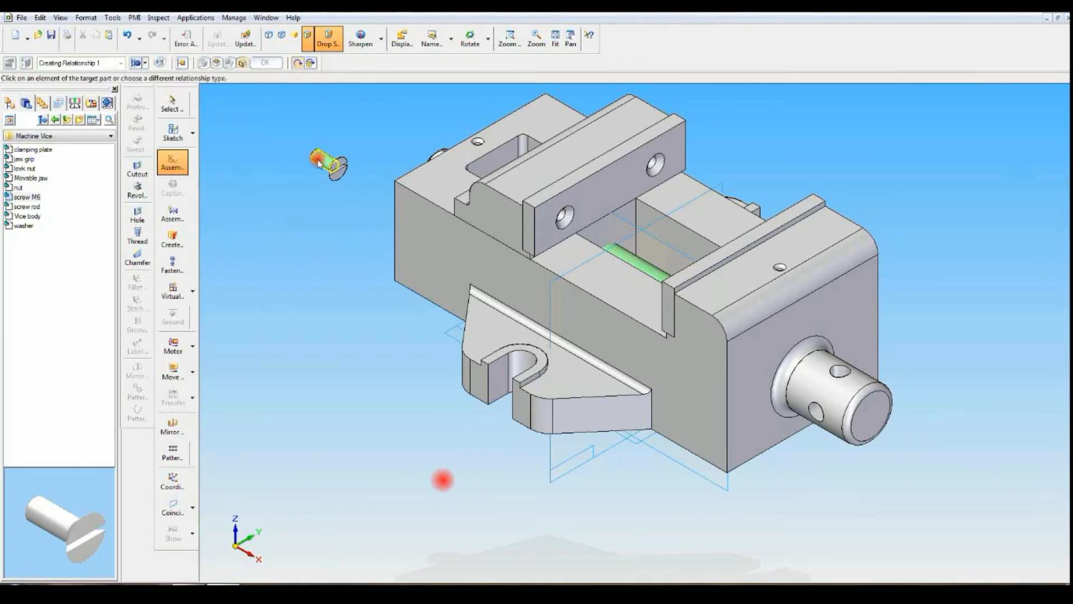
pyautogui.click(564, 219)
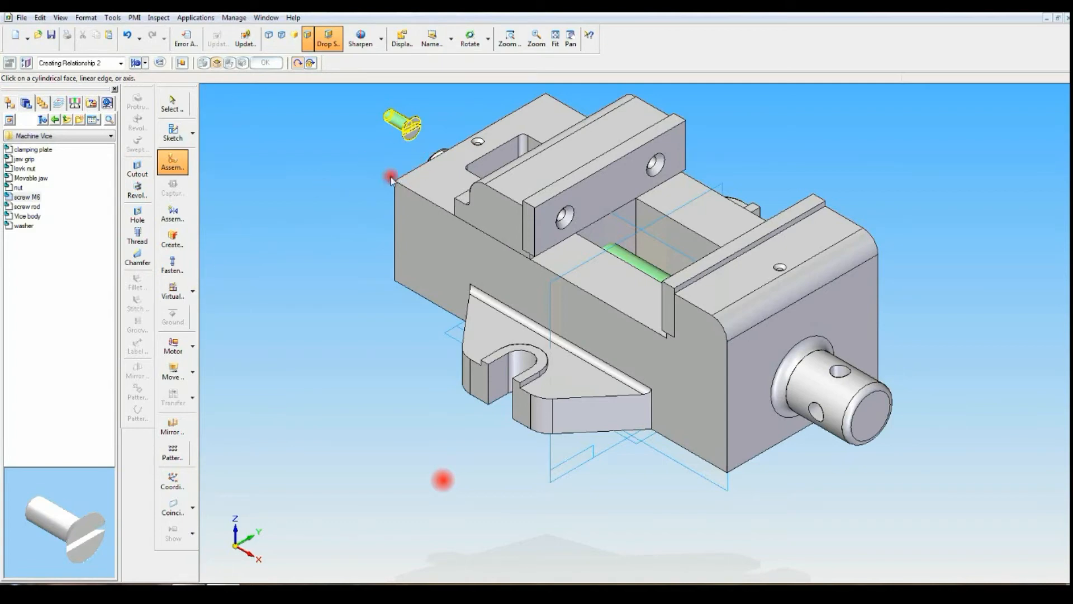
# - Add a second axial alignment between the M6 screw's shank and the same jaw grip hole
pyautogui.click(145, 62)
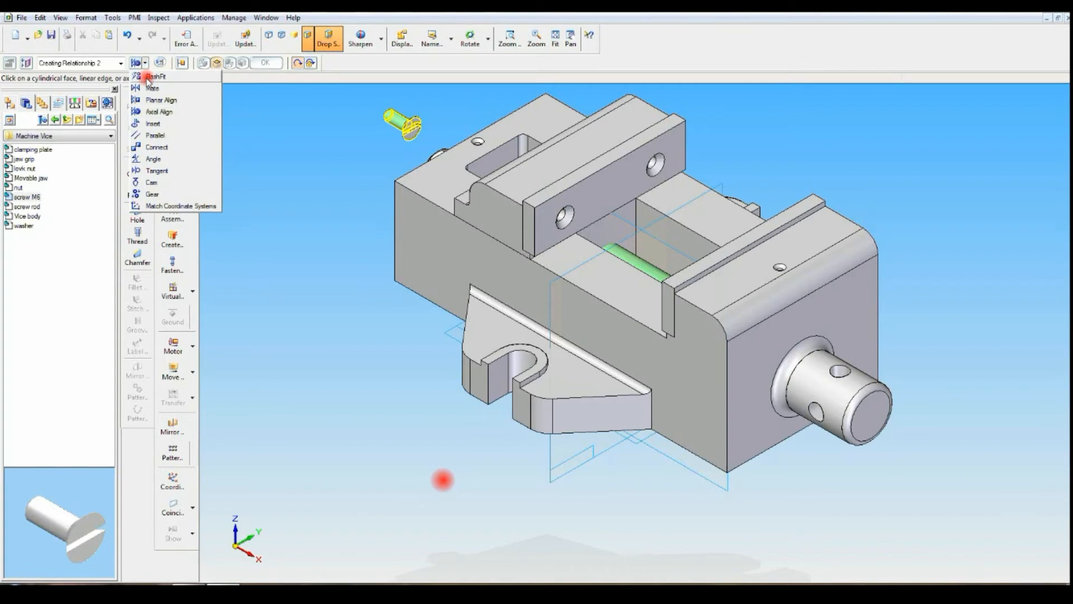
pyautogui.click(154, 111)
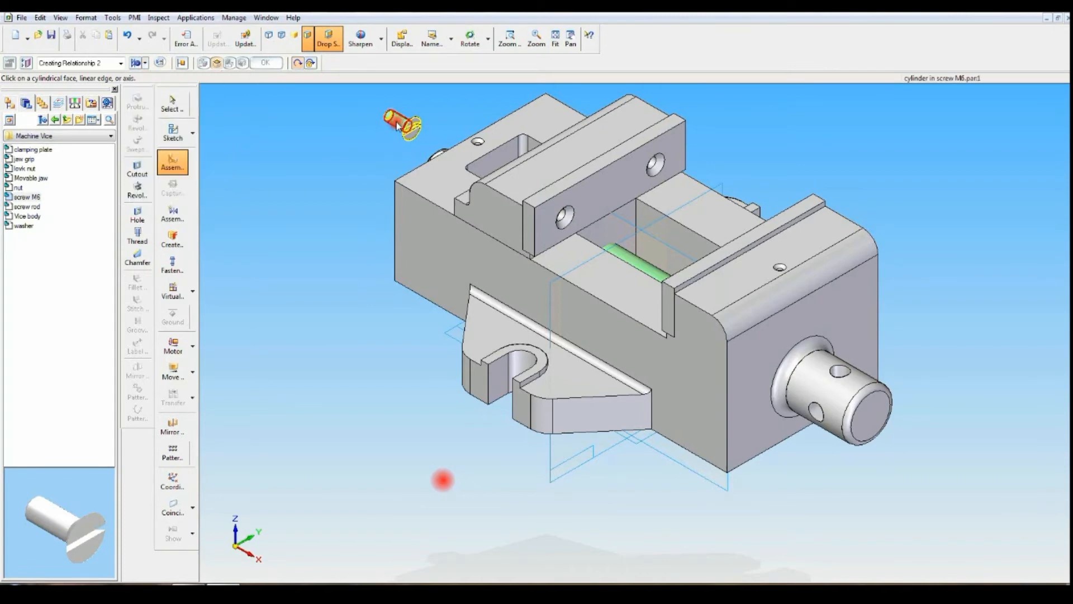
pyautogui.click(398, 124)
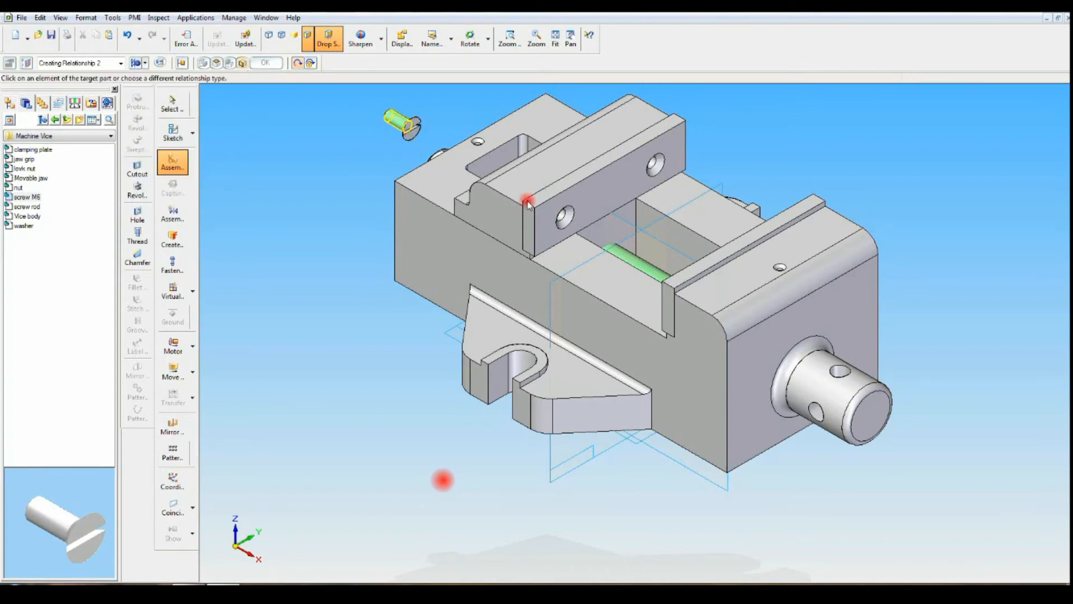
pyautogui.click(564, 215)
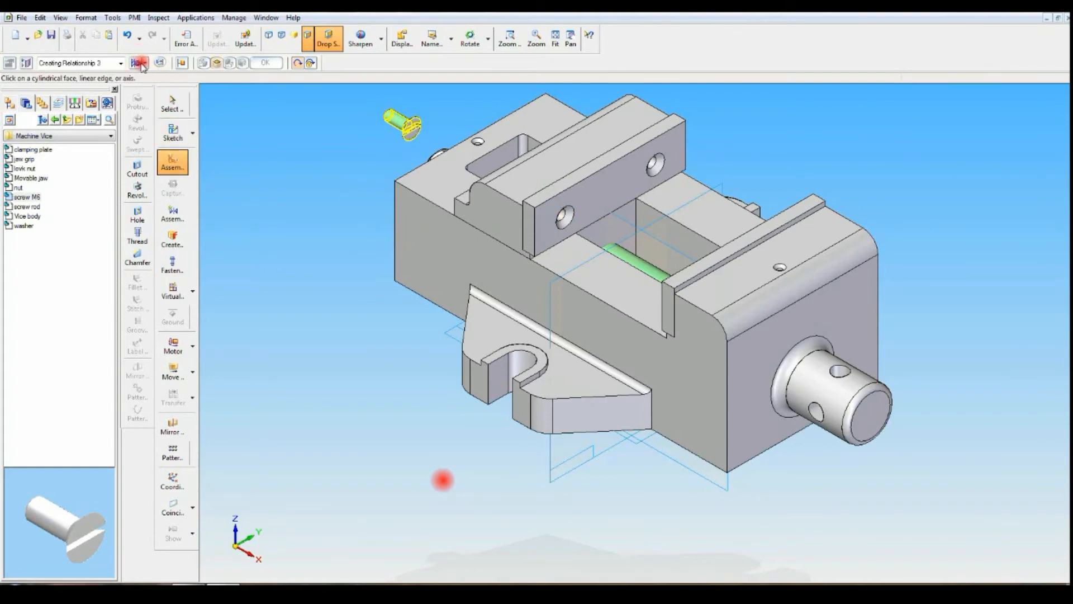
# - Planar-align the M6 screw's slotted head face with the front face of the movable jaw's grip
pyautogui.click(142, 65)
pyautogui.click(159, 105)
pyautogui.click(411, 141)
pyautogui.click(549, 225)
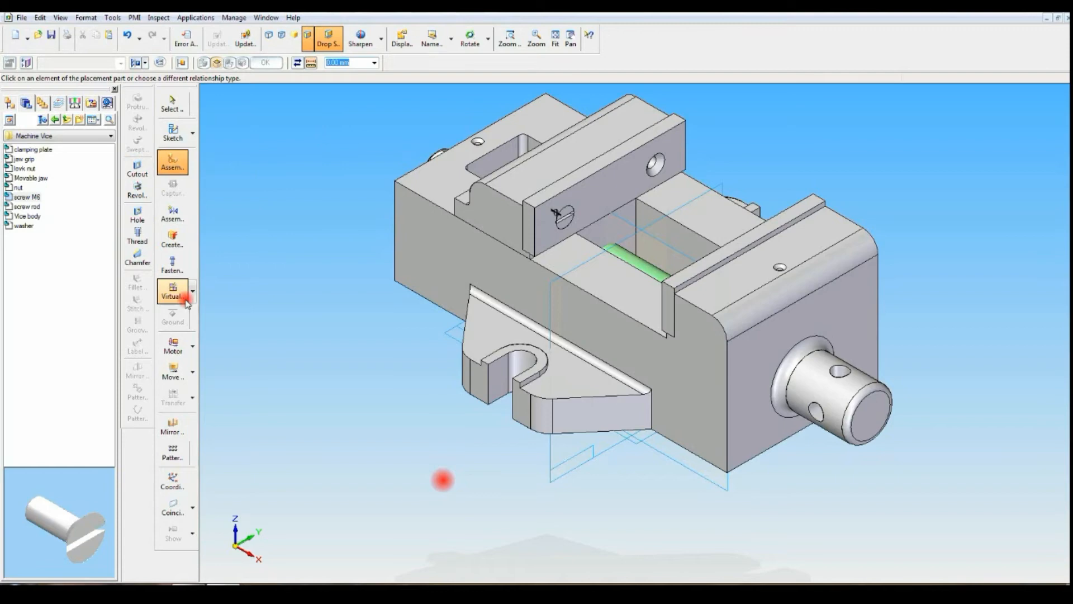
pyautogui.click(173, 427)
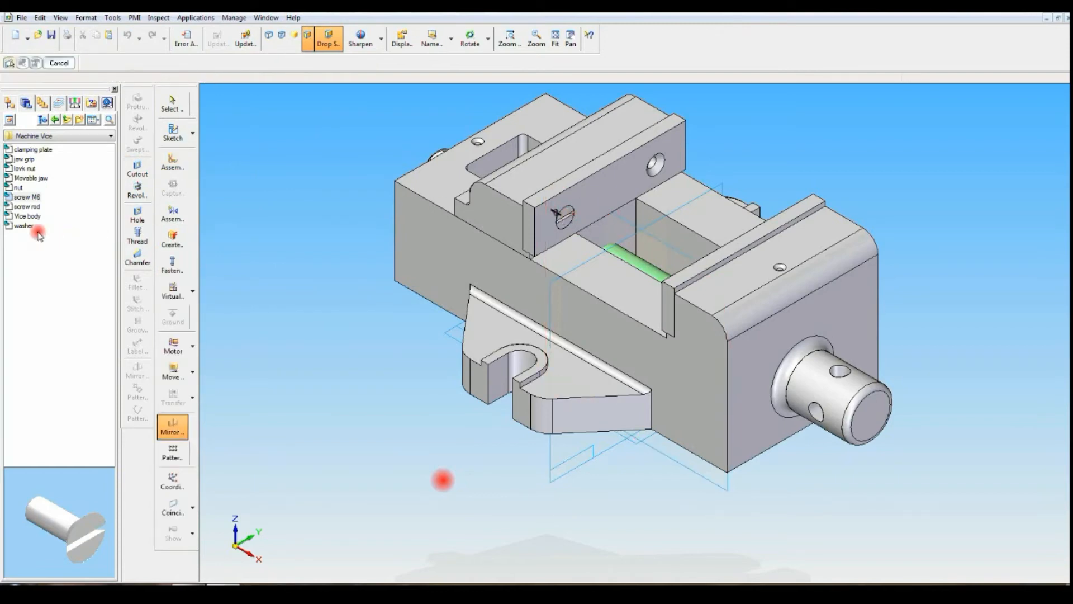
pyautogui.click(10, 103)
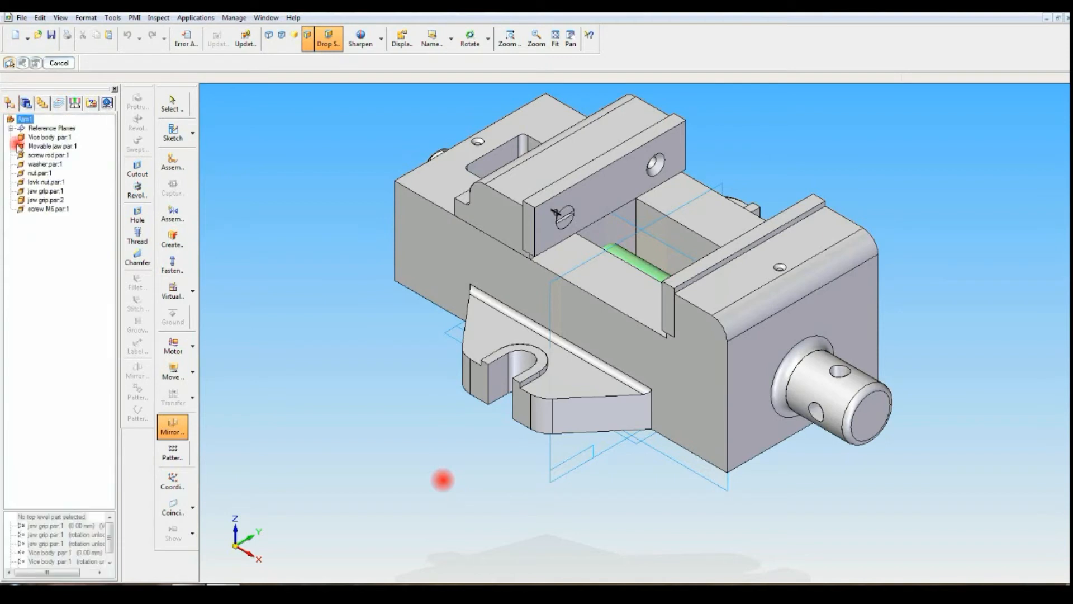
pyautogui.click(172, 103)
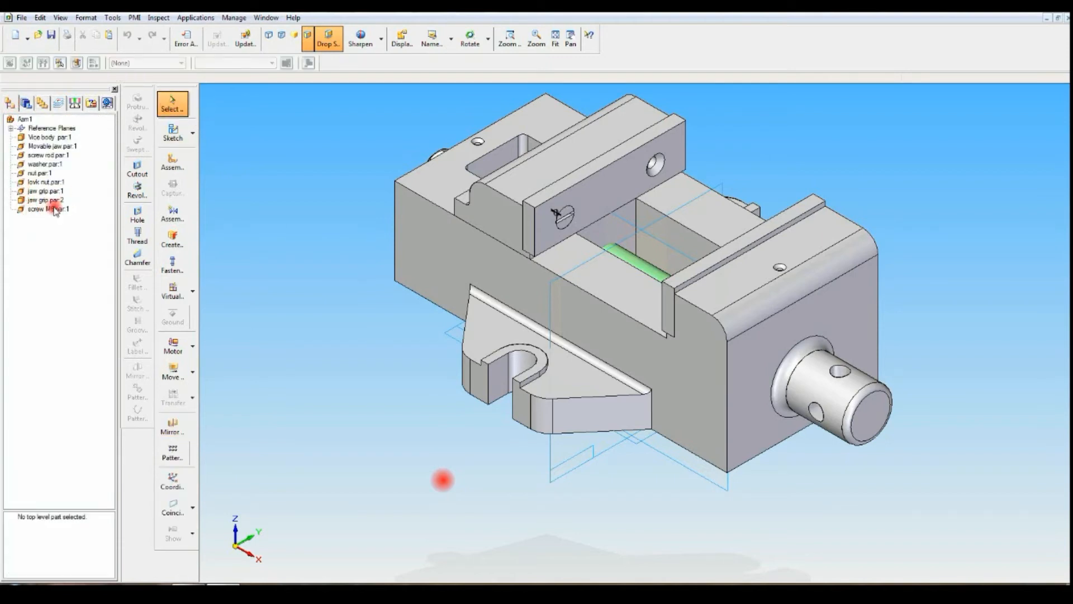
# - Mirror the M6 screw about the Front (xz) plane to fill the other hole of the movable jaw's grip
pyautogui.click(49, 209)
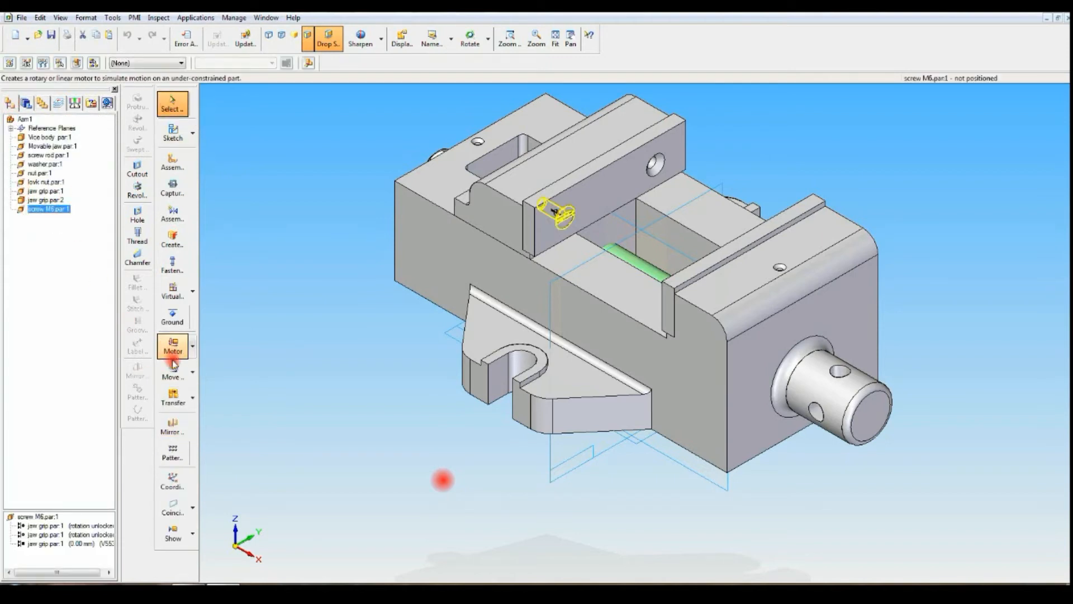
pyautogui.click(173, 425)
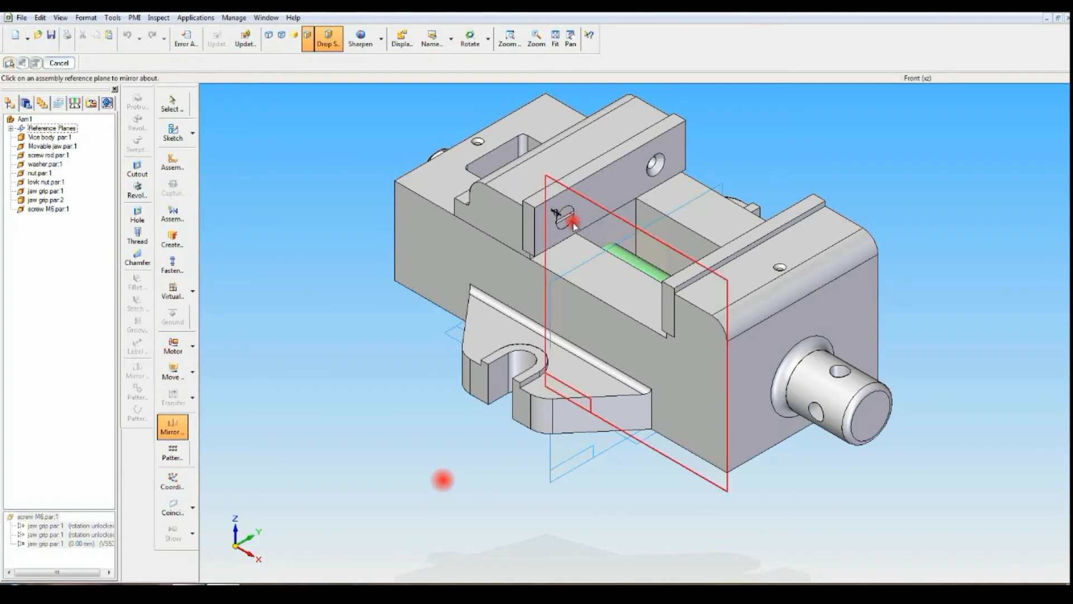
pyautogui.click(608, 213)
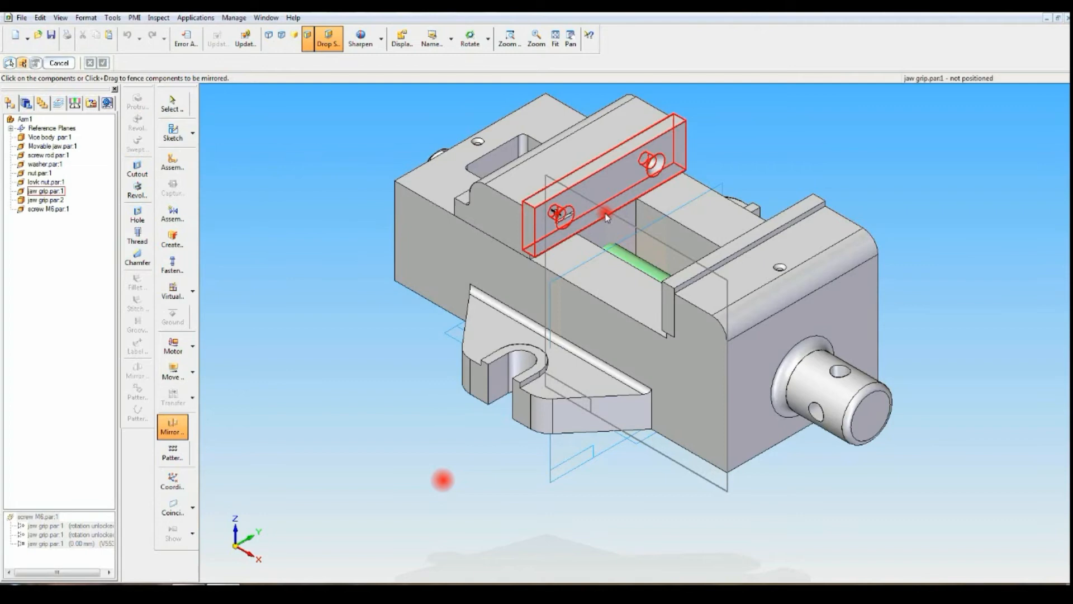
pyautogui.click(564, 217)
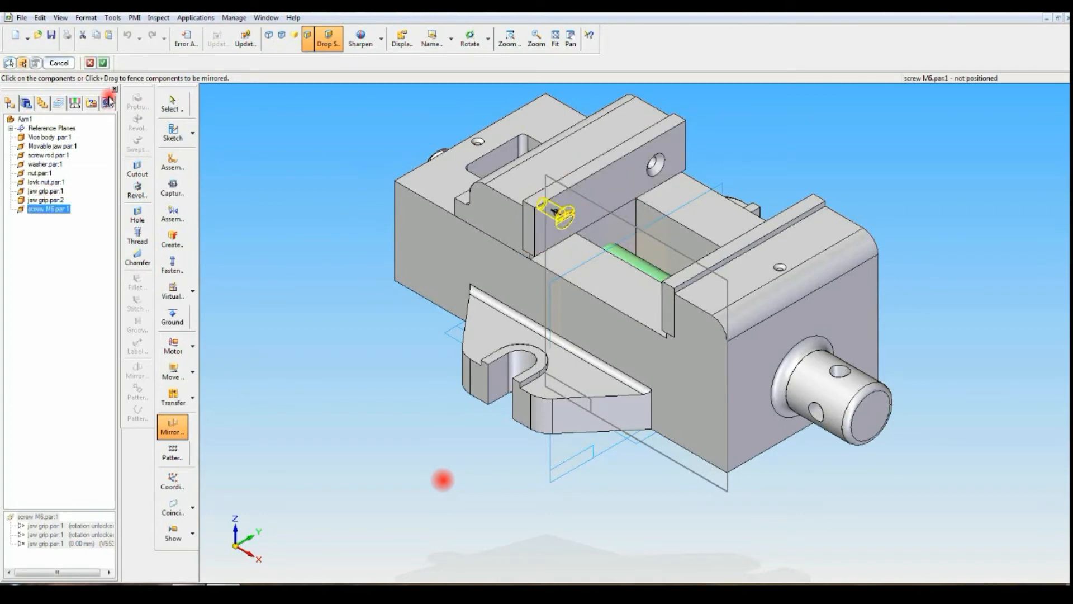
pyautogui.click(103, 63)
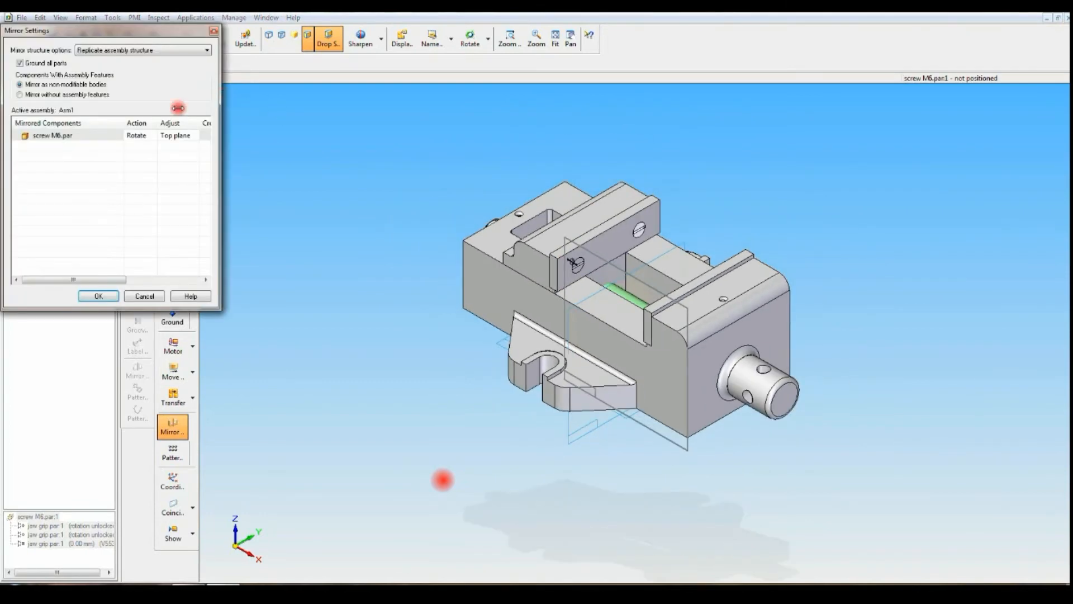
pyautogui.click(98, 296)
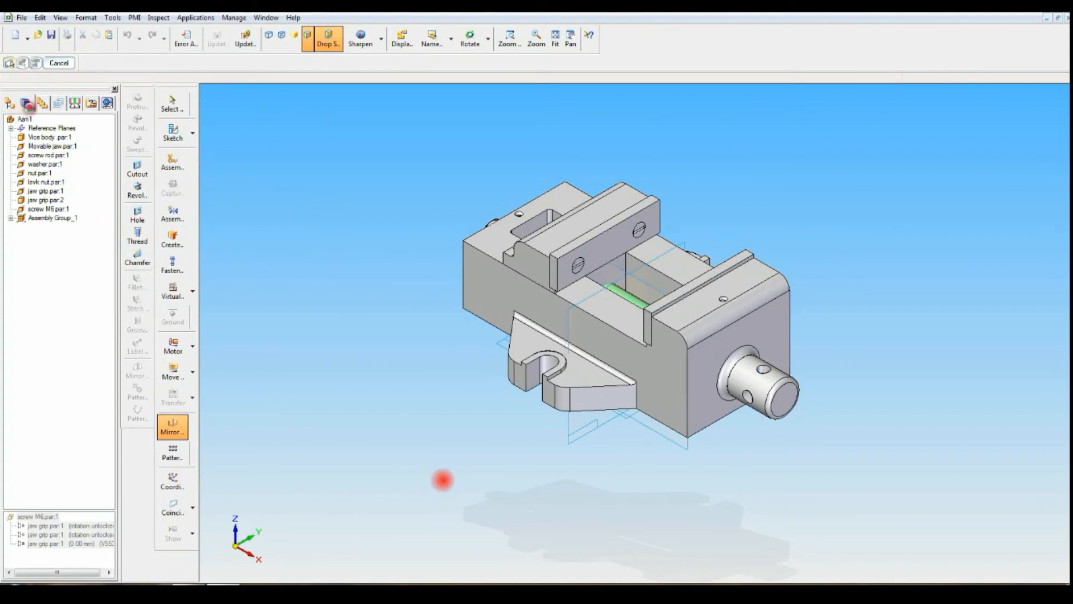
# - Bring another screw M6 part from the Machine Vice folder into the assembly, placing it beside the vice
pyautogui.click(26, 104)
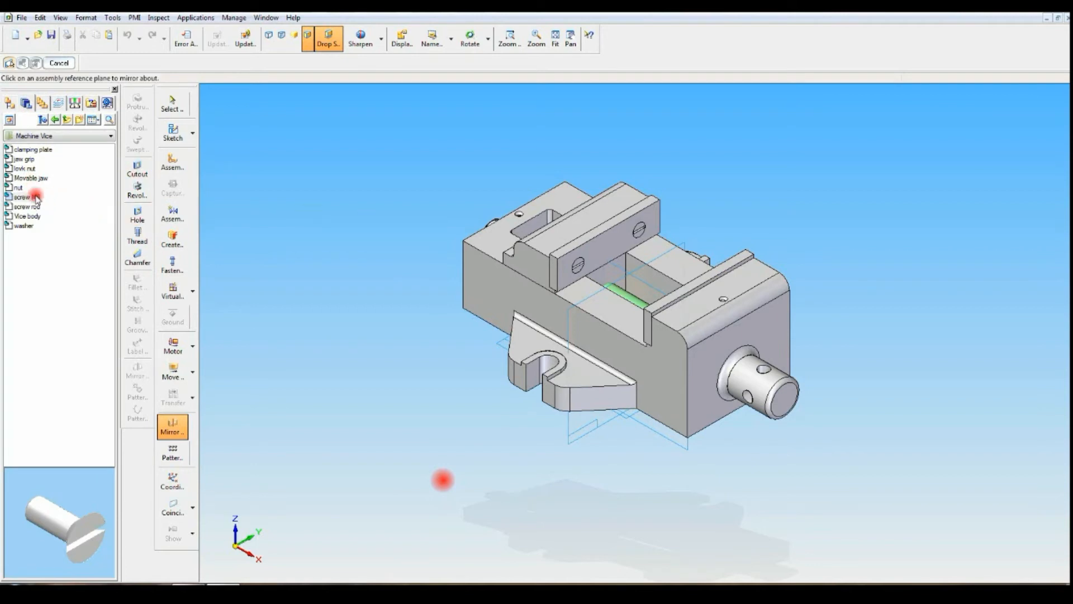
pyautogui.click(67, 119)
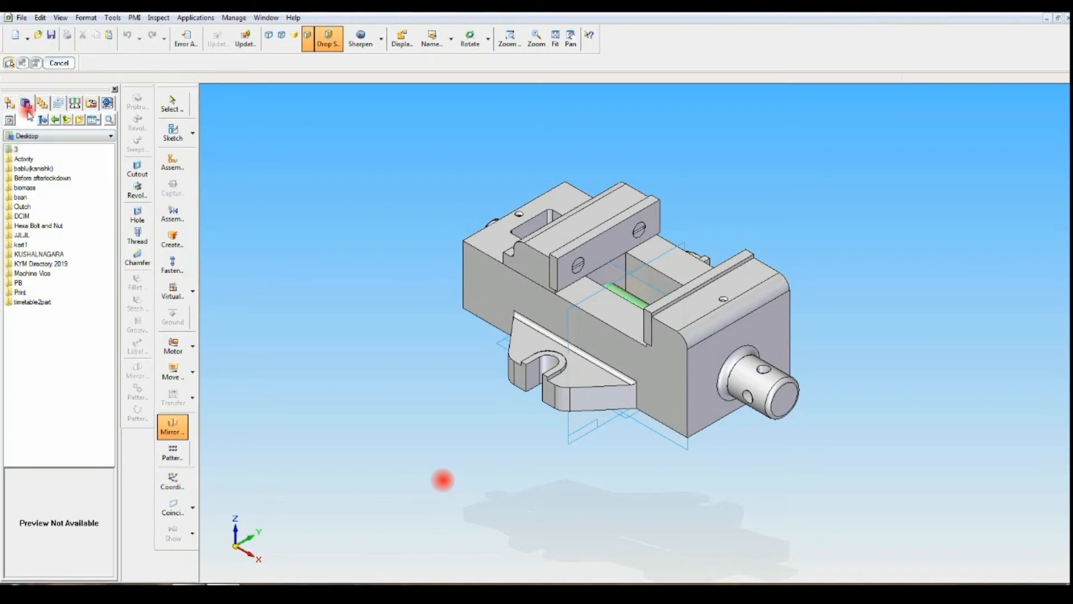
pyautogui.doubleClick(29, 274)
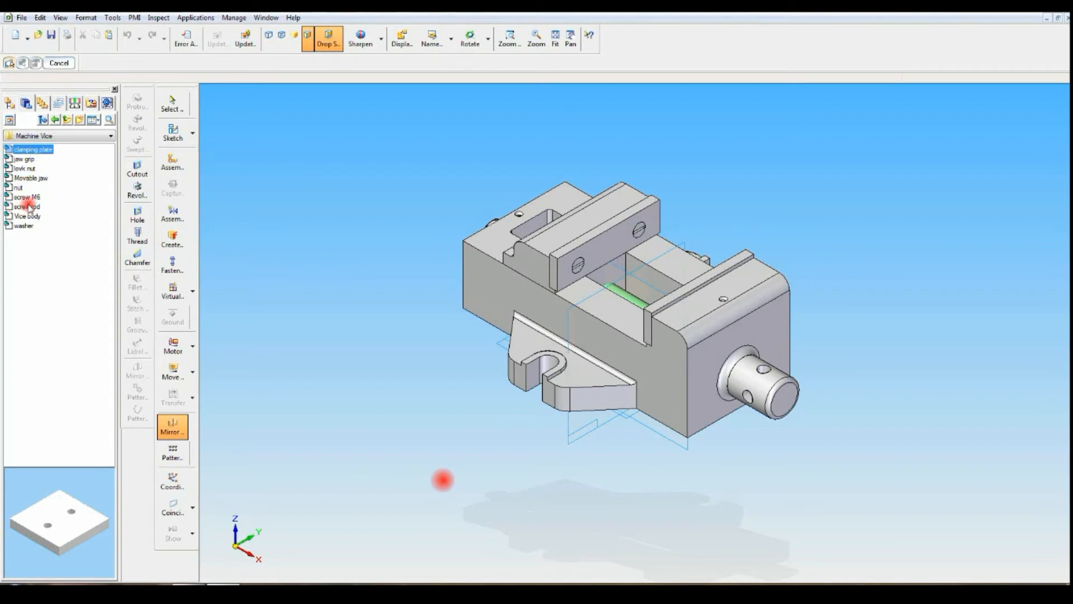
pyautogui.click(29, 198)
pyautogui.moveTo(123, 196); pyautogui.dragTo(362, 187)
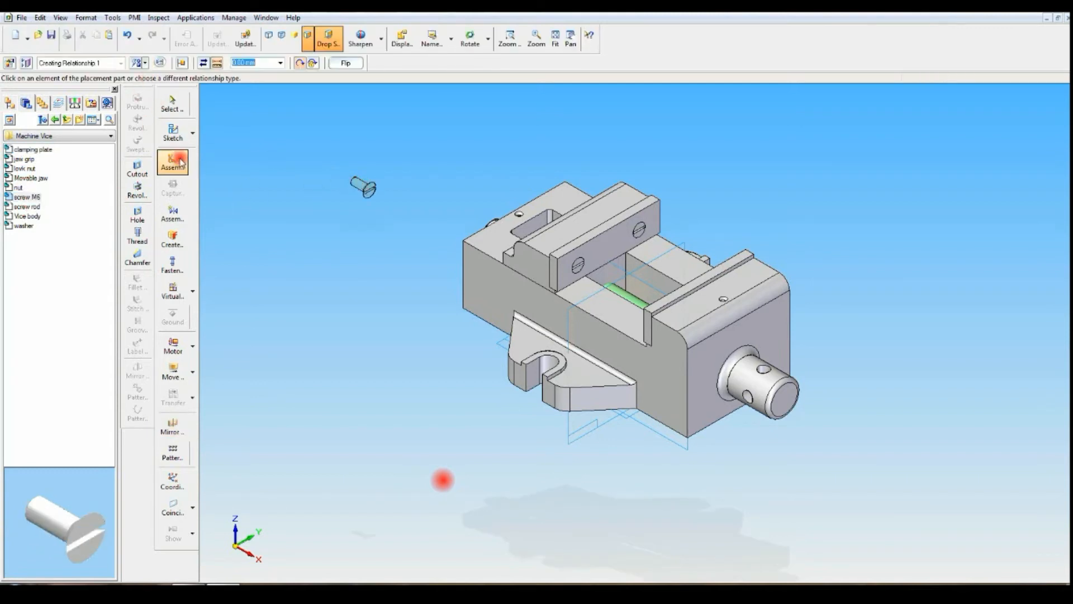
# - Axially align the new M6 screw's shank with the nearer screw hole of the fixed jaw's grip
pyautogui.click(145, 63)
pyautogui.click(159, 112)
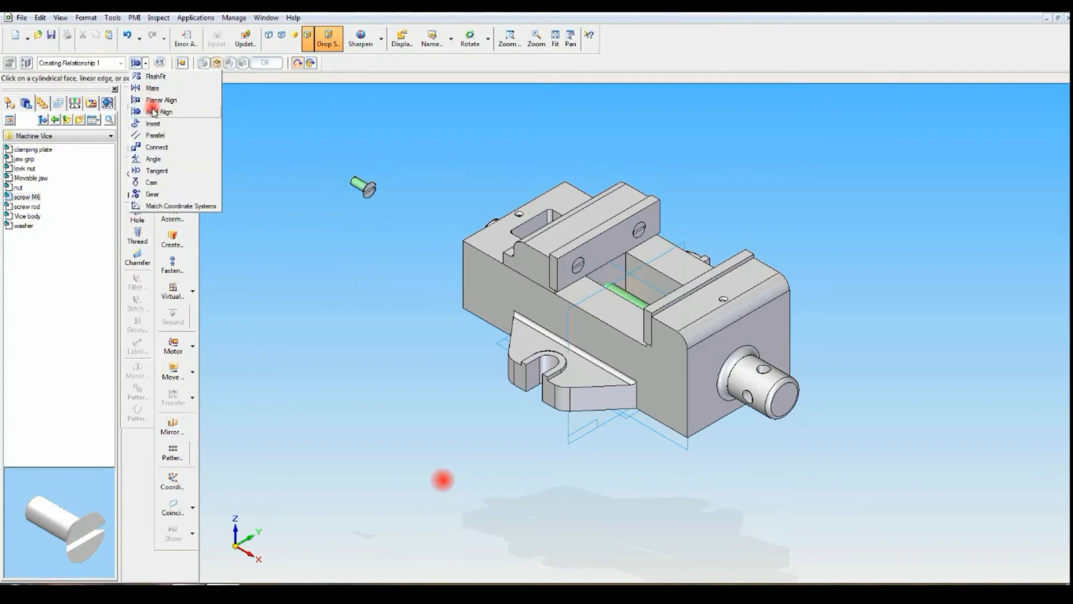
pyautogui.click(363, 188)
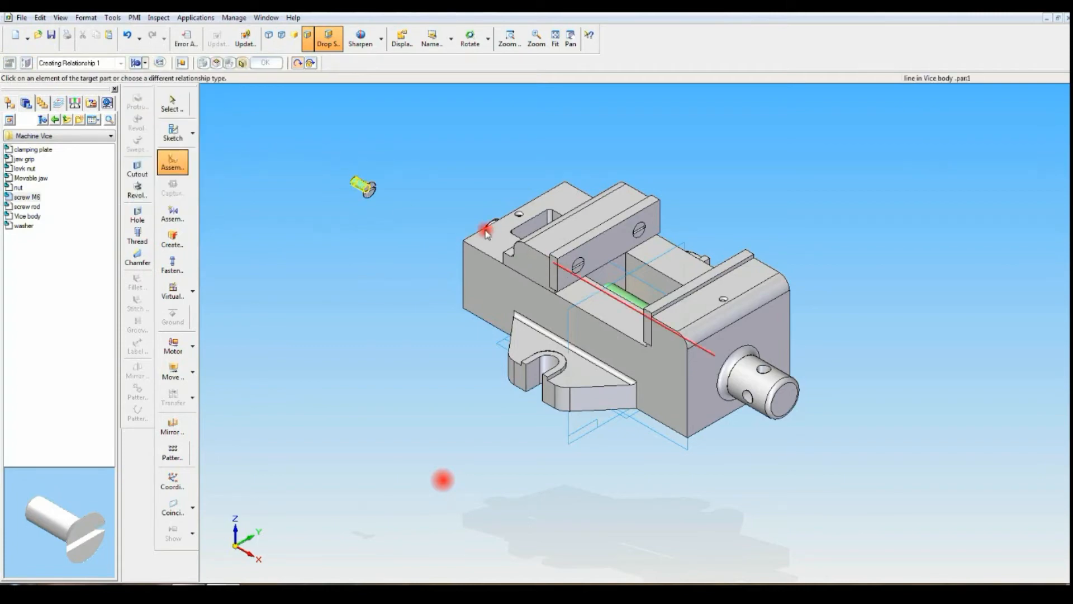
pyautogui.moveTo(452, 217); pyautogui.dragTo(515, 251, button='middle')
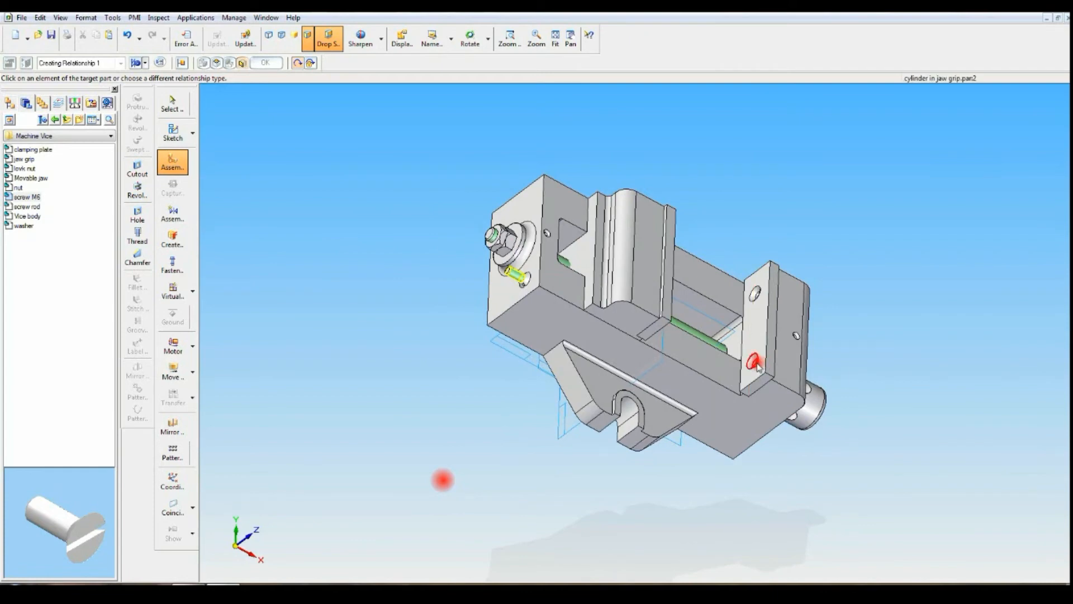
pyautogui.moveTo(863, 372); pyautogui.dragTo(779, 371, button='middle')
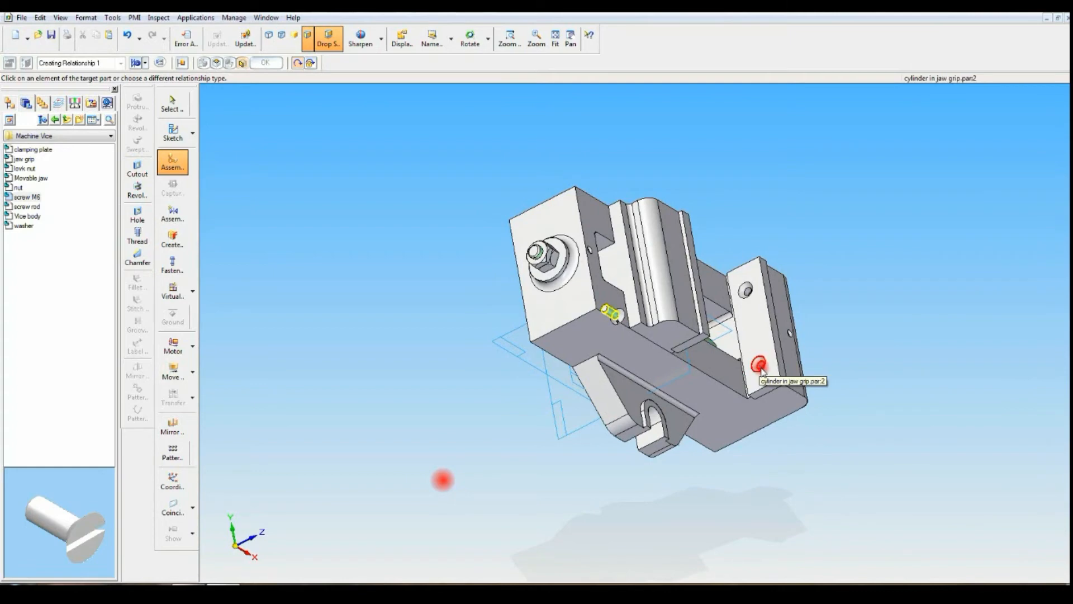
pyautogui.click(757, 371)
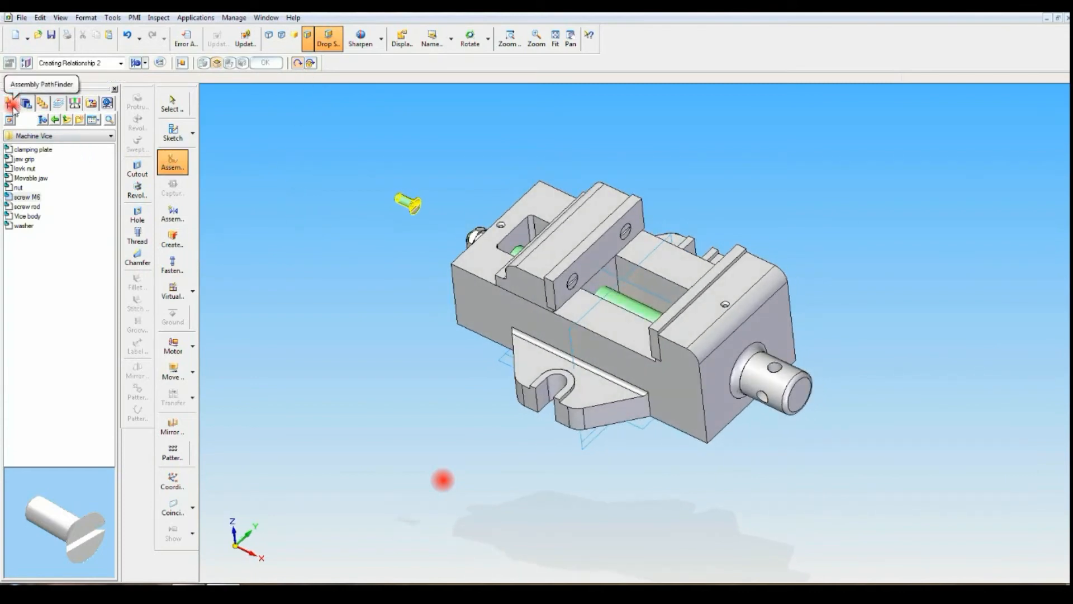
# - Flip the axial alignment between the new M6 screw and the fixed jaw's grip to reverse the screw's direction
pyautogui.click(11, 104)
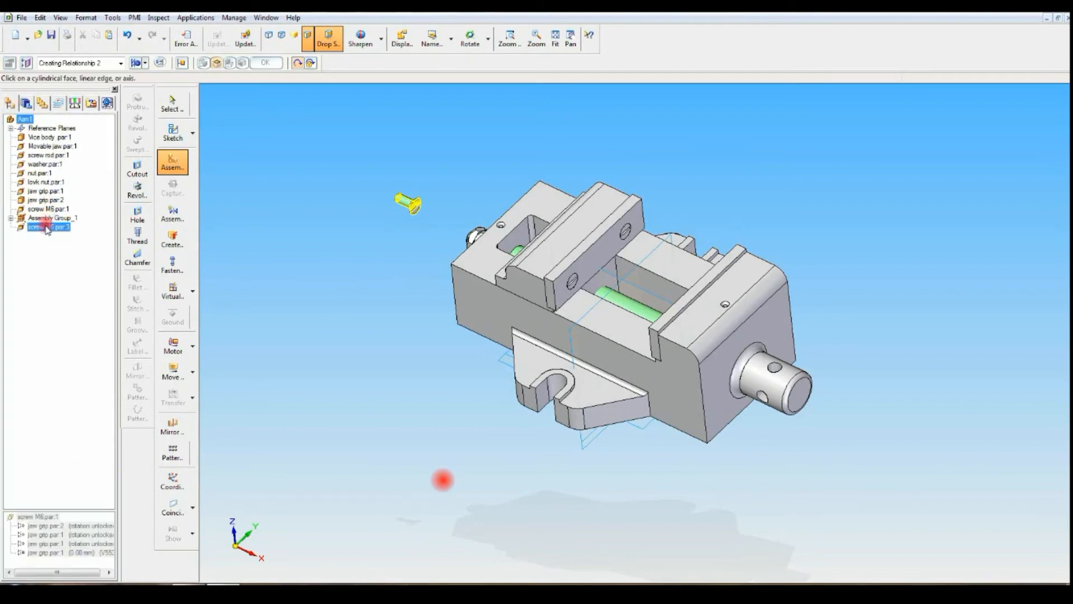
pyautogui.click(173, 103)
pyautogui.click(49, 227)
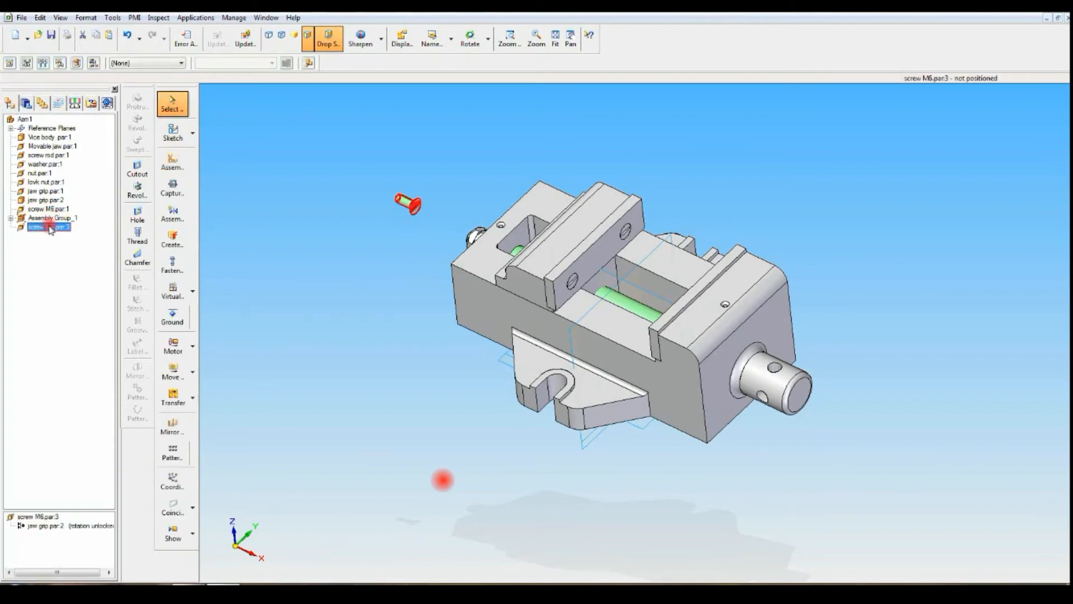
pyautogui.rightClick(67, 526)
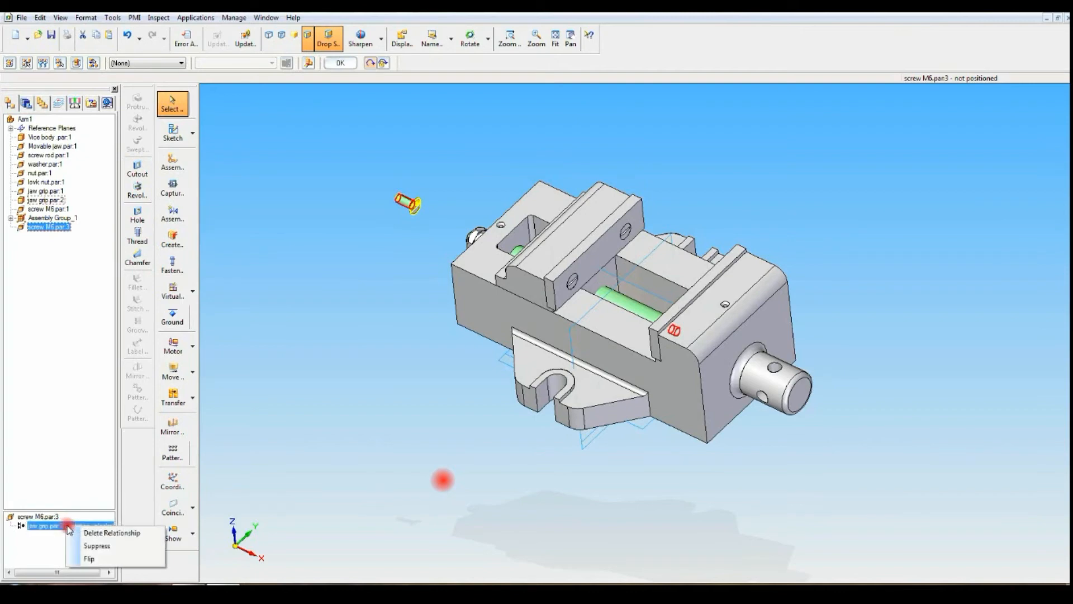
pyautogui.click(88, 558)
pyautogui.rightClick(321, 385)
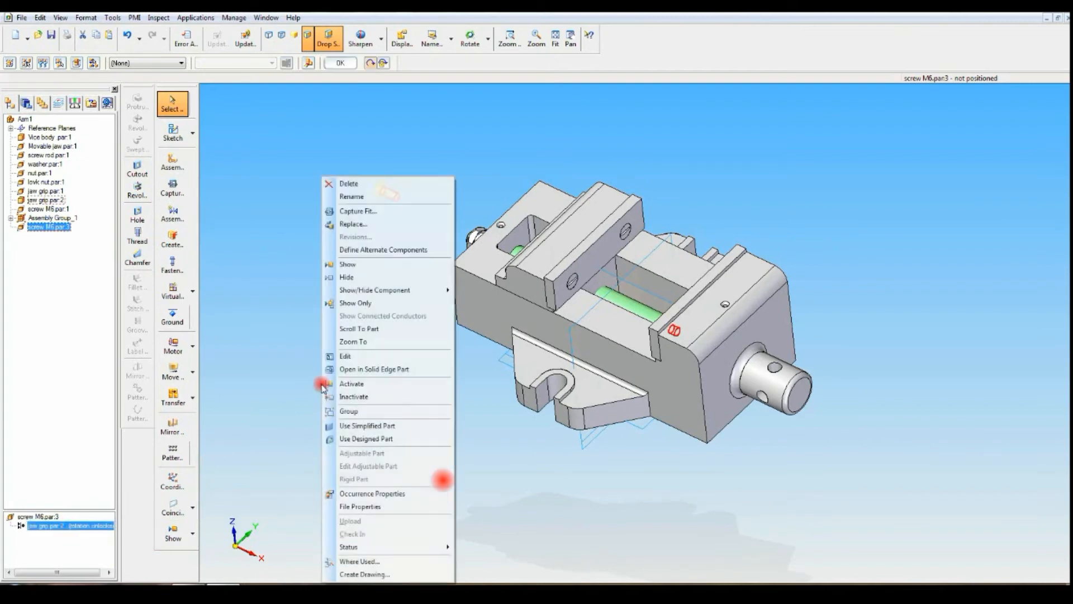
pyautogui.click(227, 191)
# - Planar-align the new M6 screw's slotted head face with the front face of the fixed jaw's grip
pyautogui.click(172, 162)
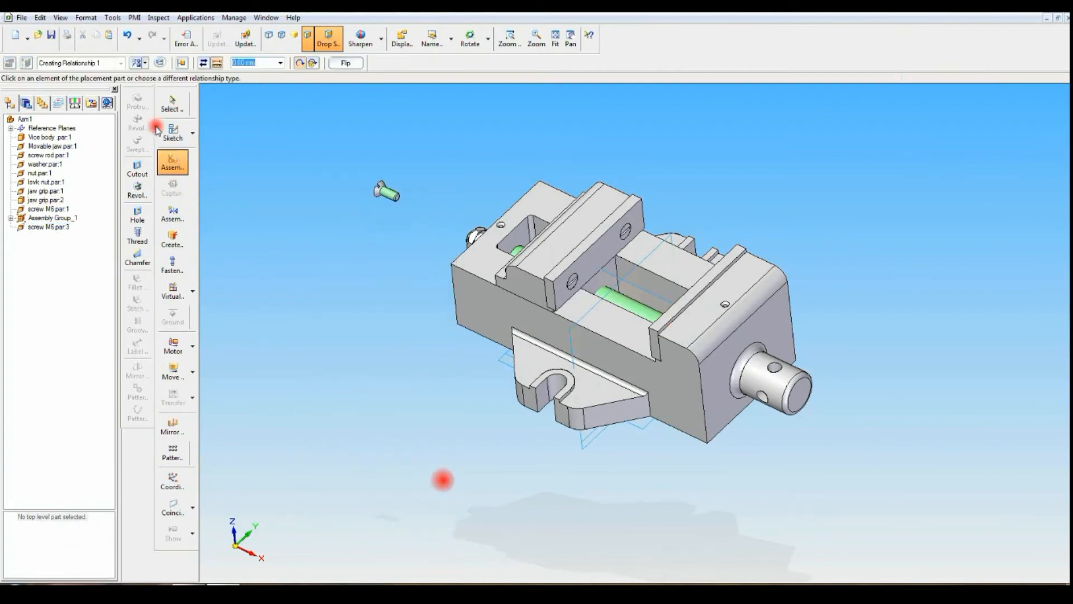
pyautogui.click(140, 63)
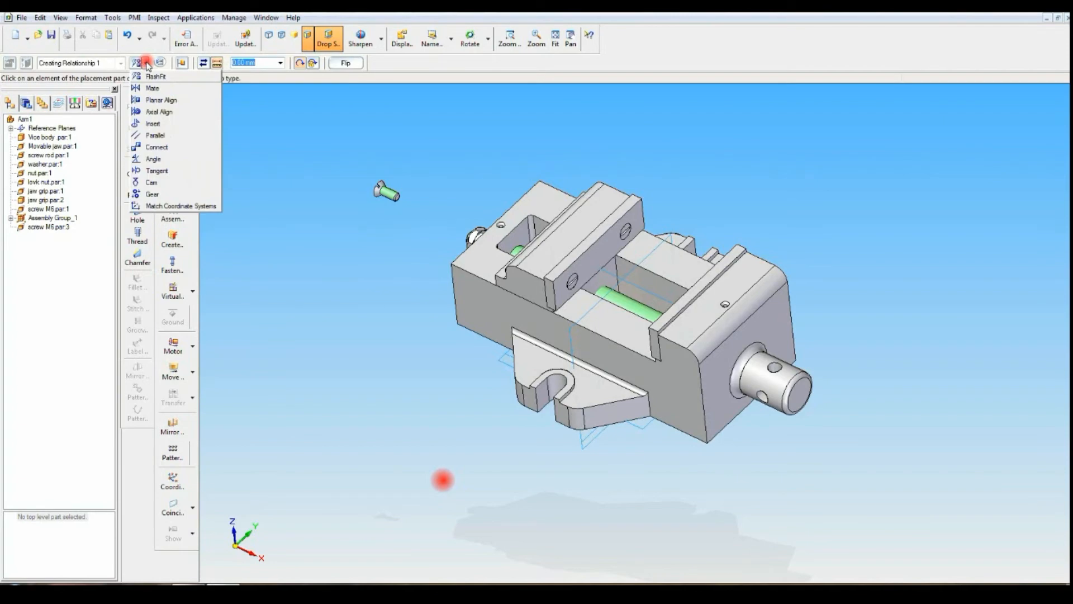
pyautogui.click(158, 100)
pyautogui.moveTo(261, 147); pyautogui.dragTo(333, 188, button='middle')
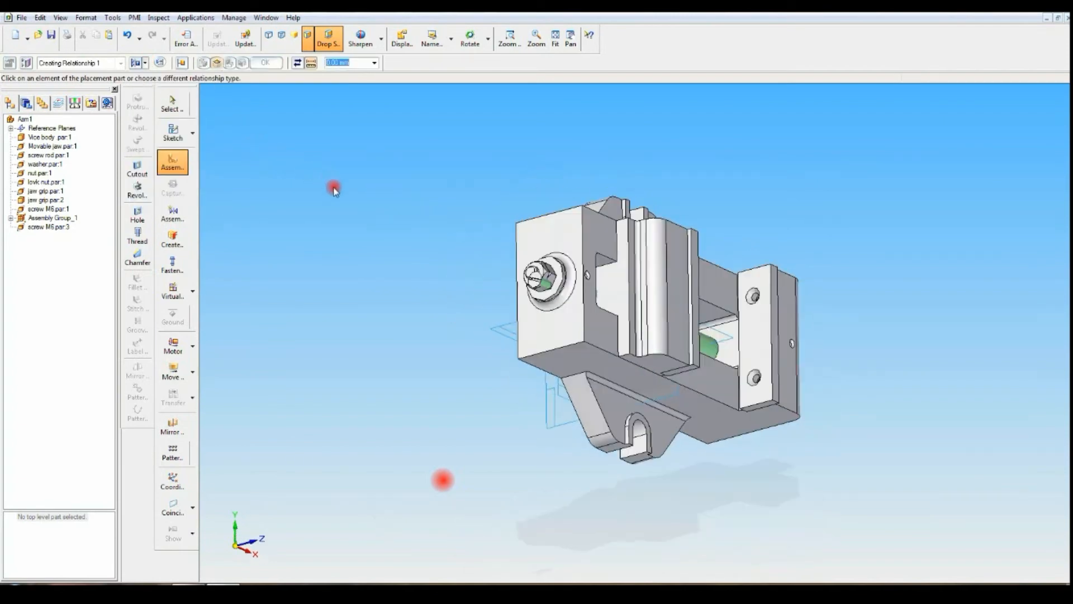
pyautogui.click(536, 282)
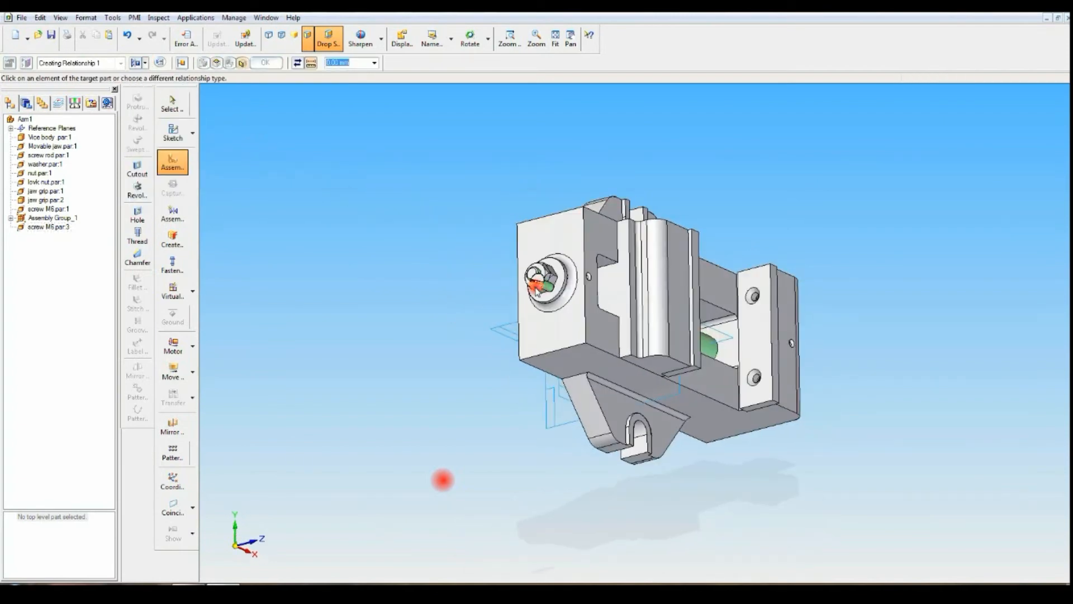
pyautogui.click(743, 361)
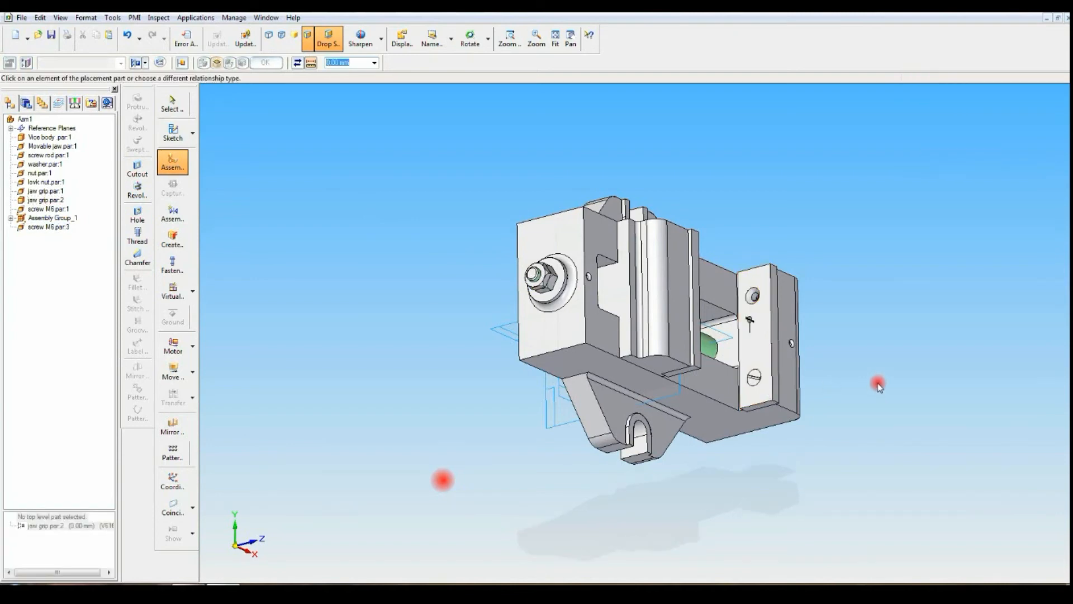
# - Mirror the fixed jaw's M6 screw about the Front (xz) plane into the grip's other hole
pyautogui.moveTo(885, 369); pyautogui.dragTo(874, 366, button='middle')
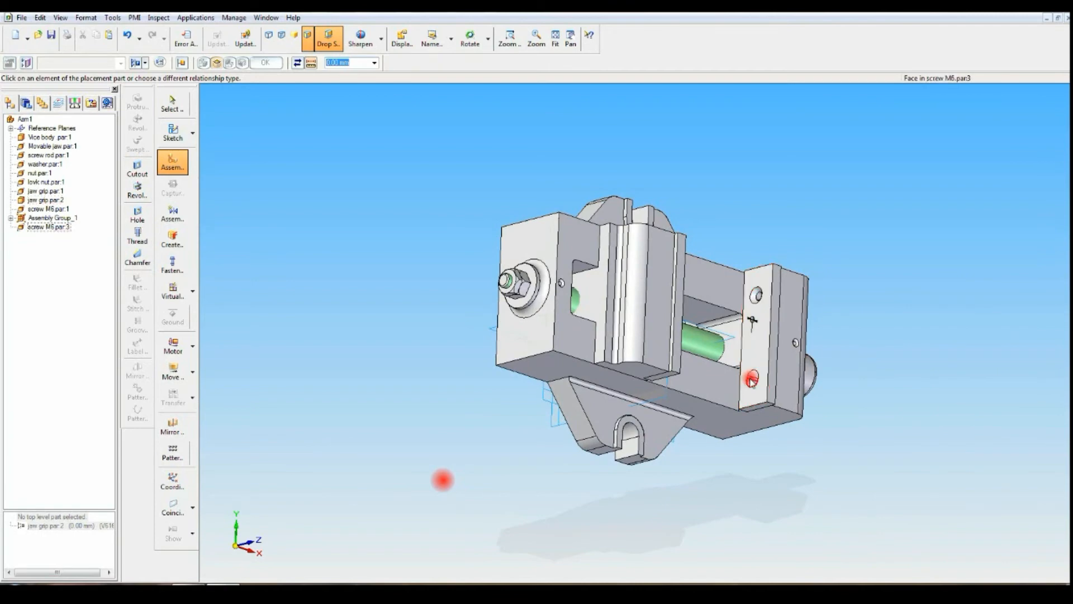
pyautogui.click(173, 426)
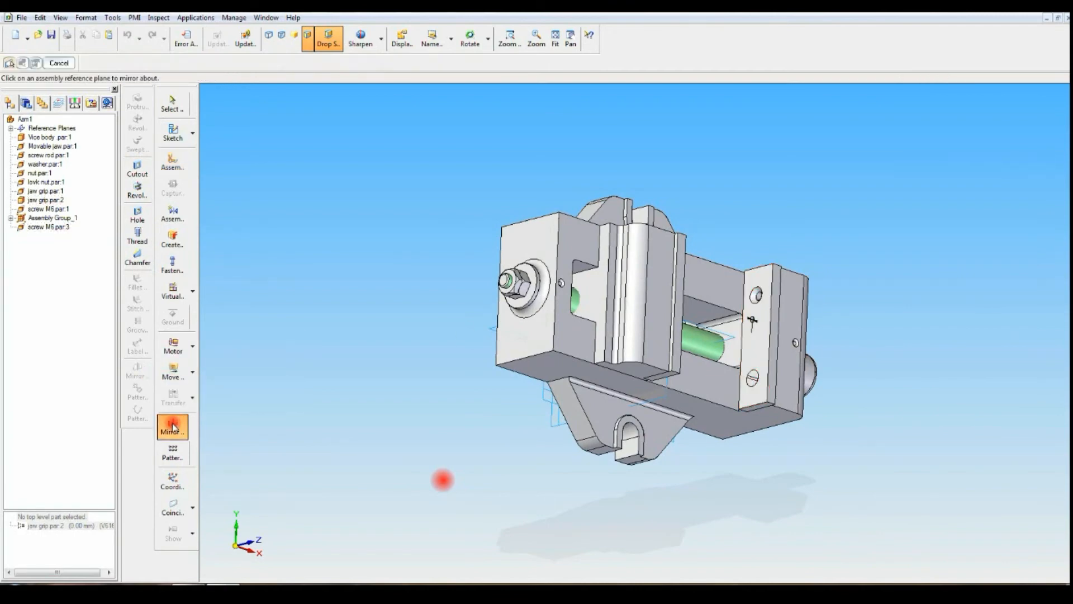
pyautogui.click(732, 338)
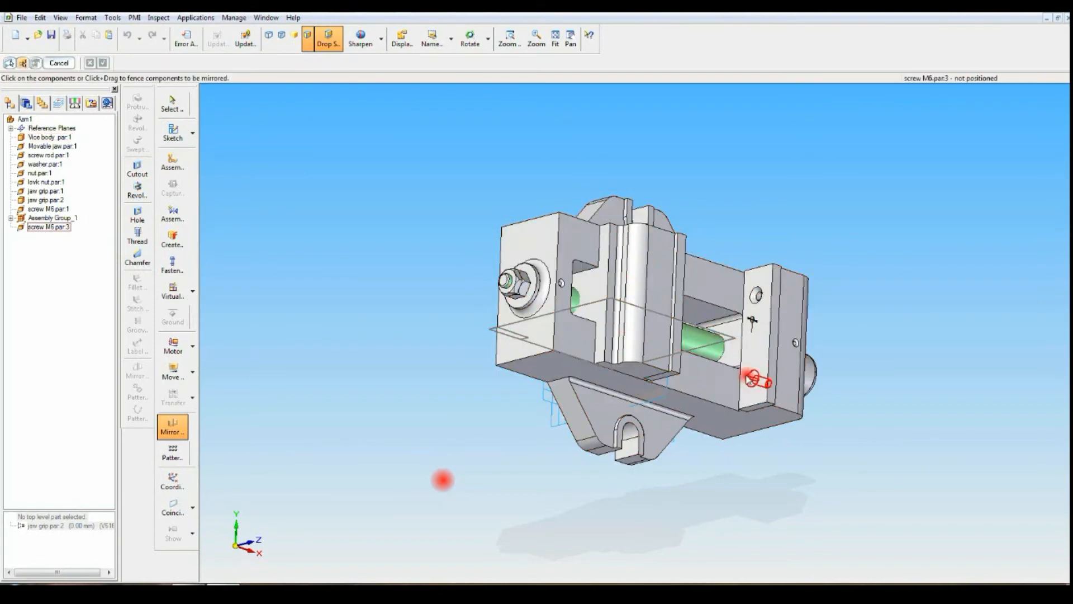
pyautogui.click(755, 384)
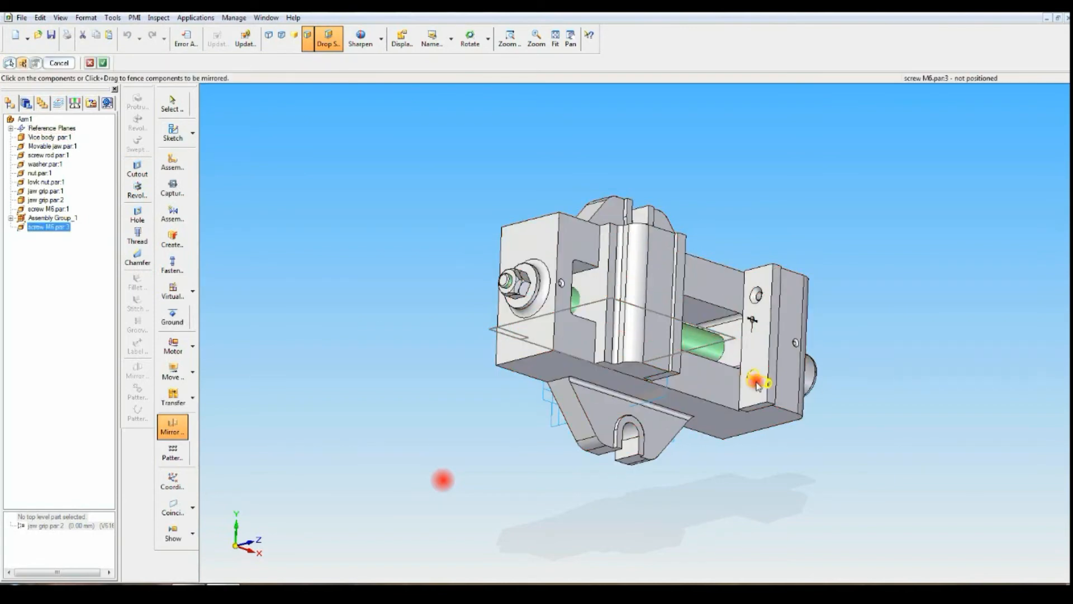
pyautogui.click(101, 63)
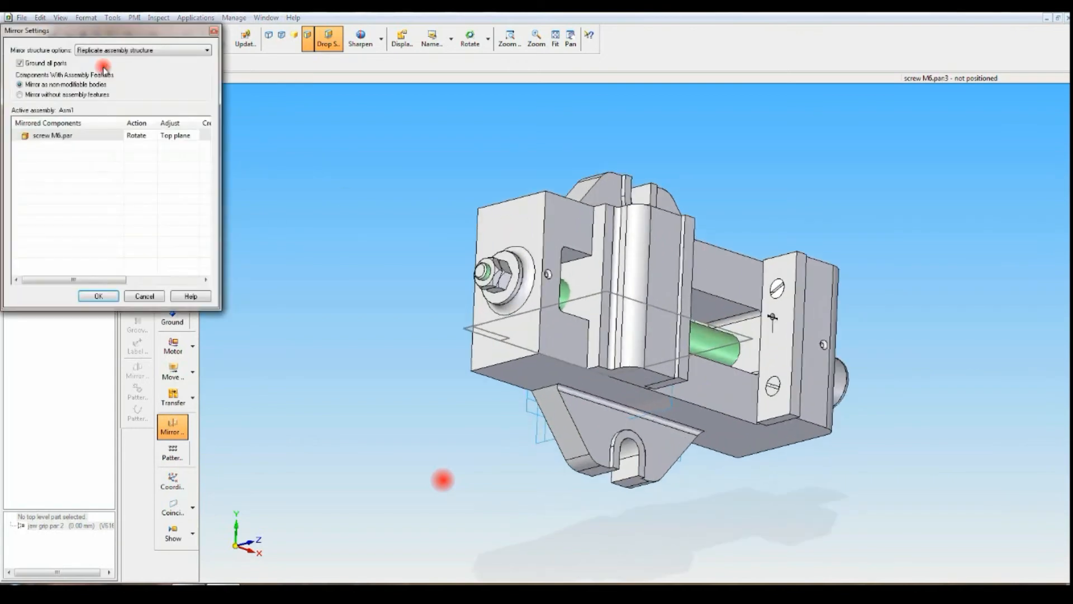
pyautogui.click(99, 295)
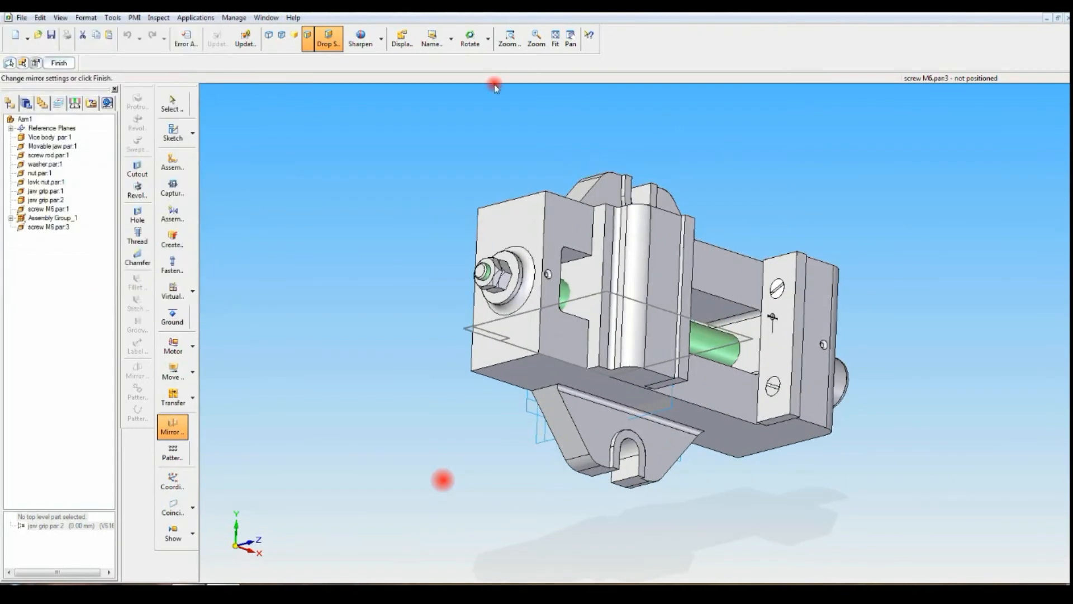
pyautogui.click(62, 66)
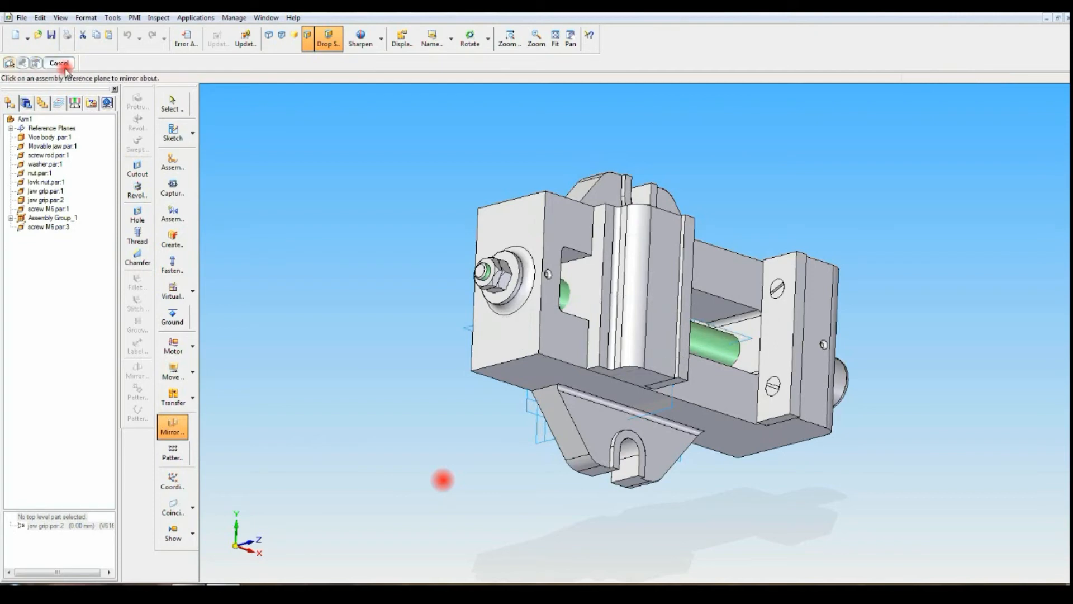
pyautogui.click(433, 89)
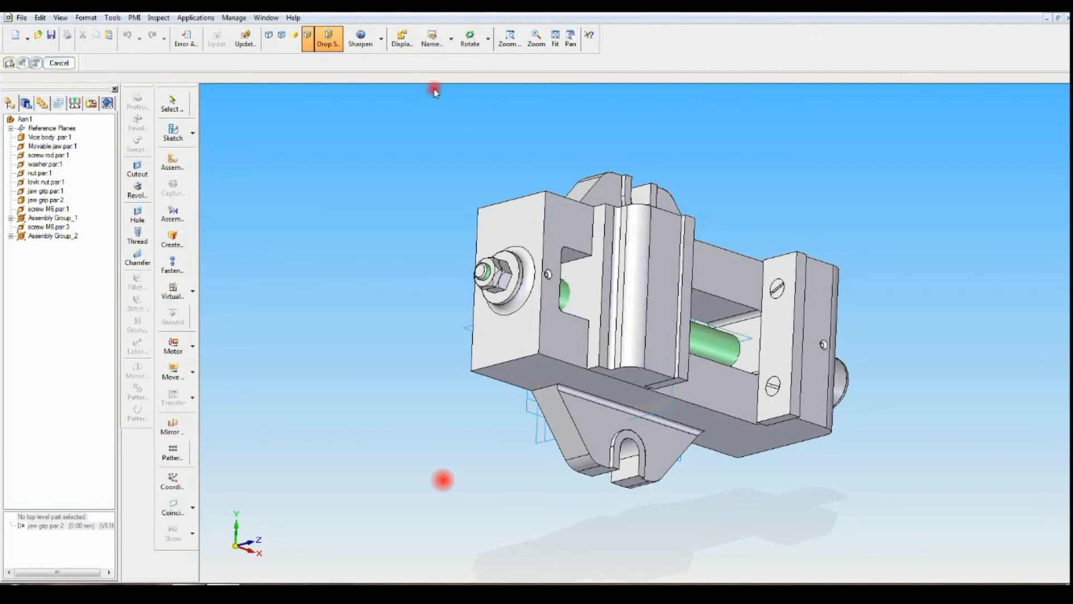
pyautogui.click(555, 37)
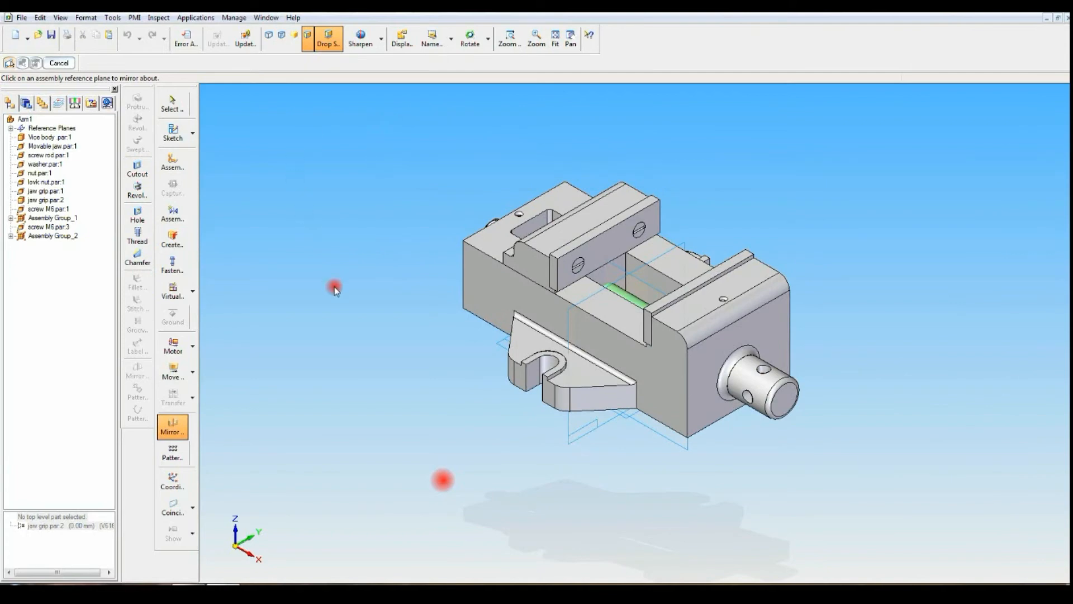
pyautogui.hotkey('ctrl', 't')
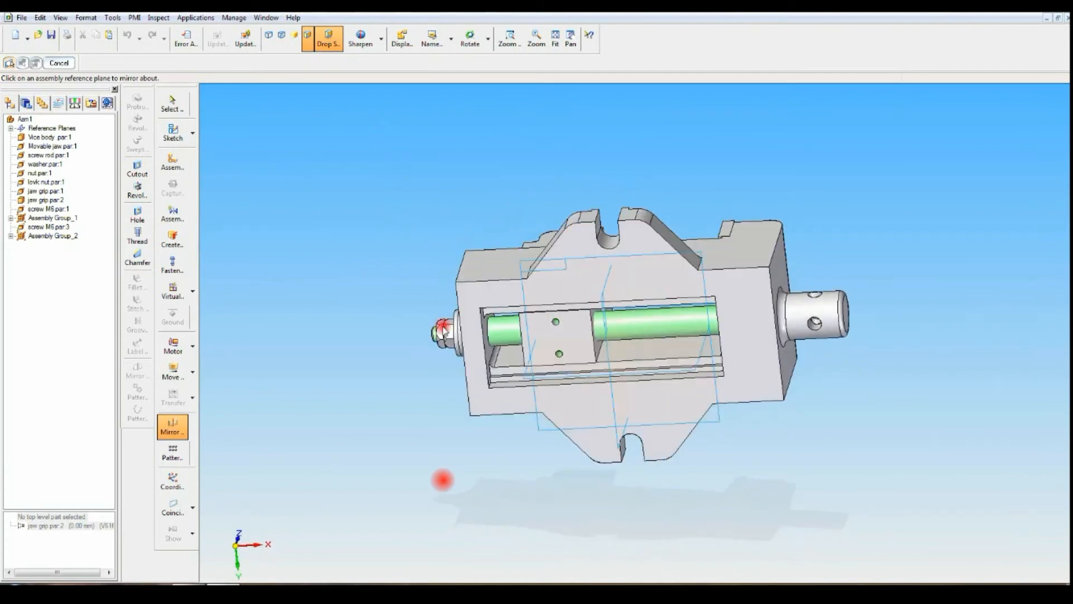
pyautogui.moveTo(475, 202); pyautogui.dragTo(438, 173, button='middle')
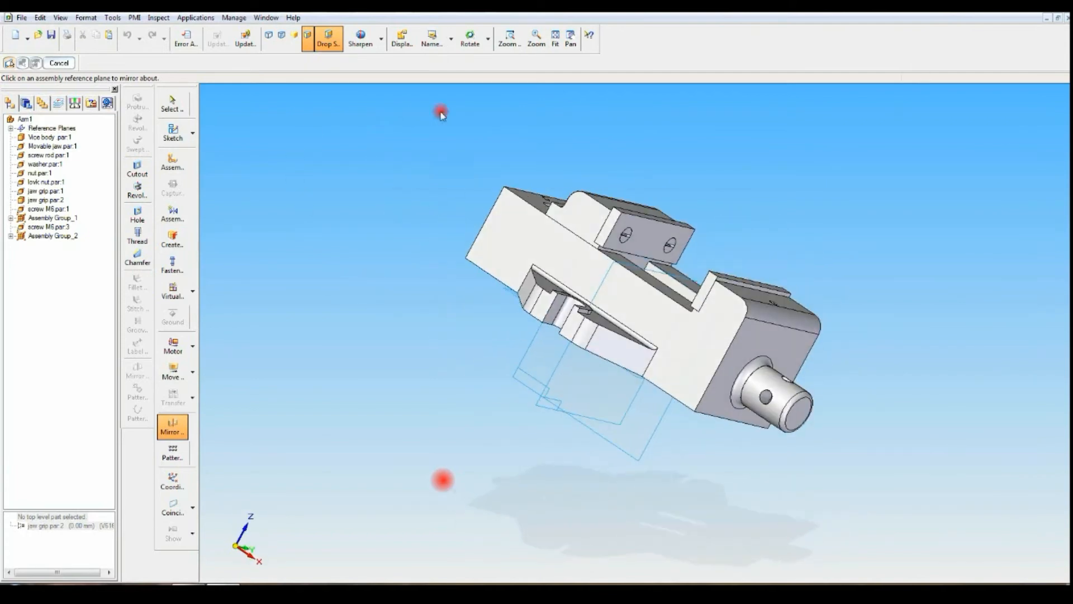
pyautogui.click(432, 38)
pyautogui.click(441, 90)
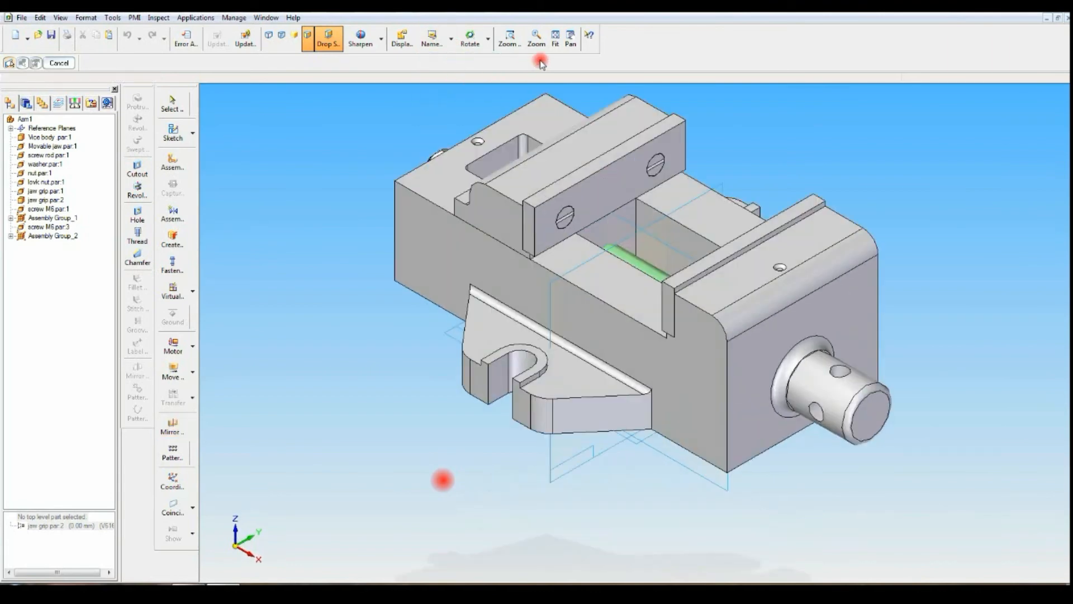
pyautogui.click(555, 39)
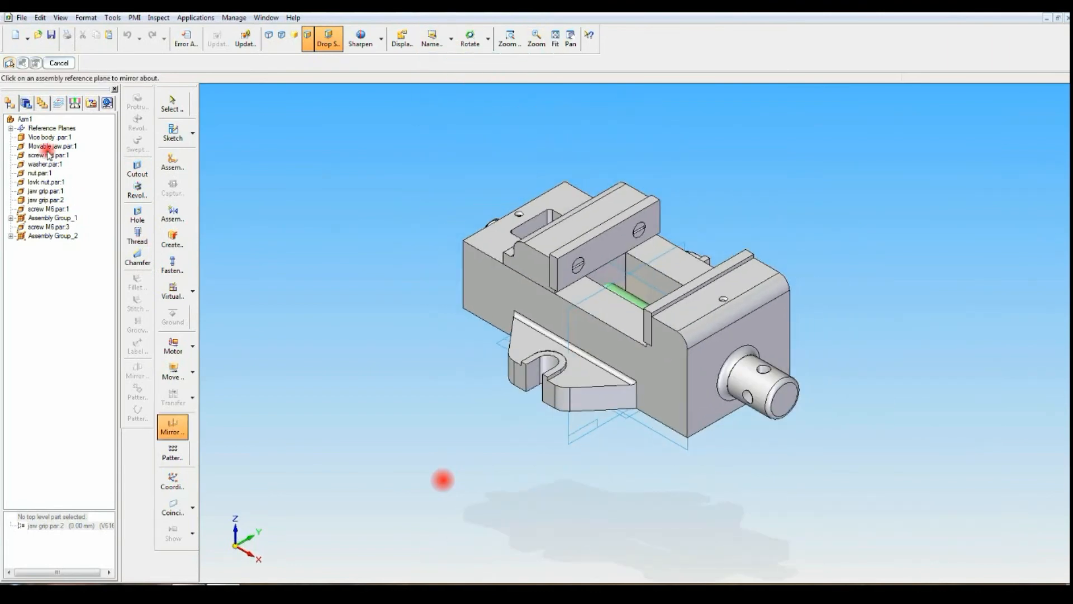
# - Insert the clamping plate part from the Machine Vice folder into the assembly beside the vice
pyautogui.click(25, 102)
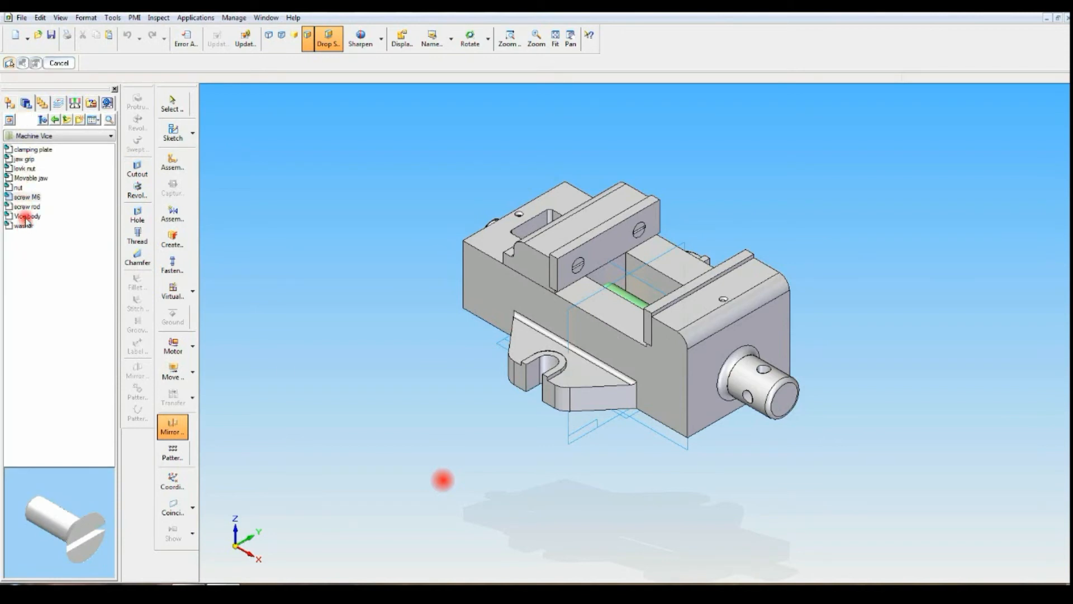
pyautogui.click(33, 150)
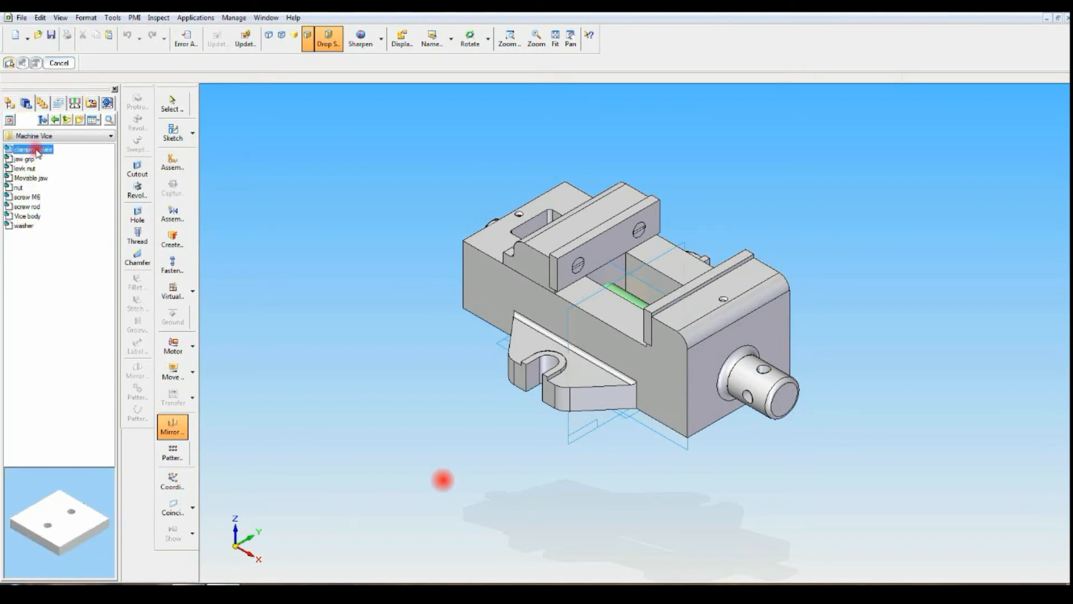
pyautogui.moveTo(101, 168); pyautogui.dragTo(363, 260)
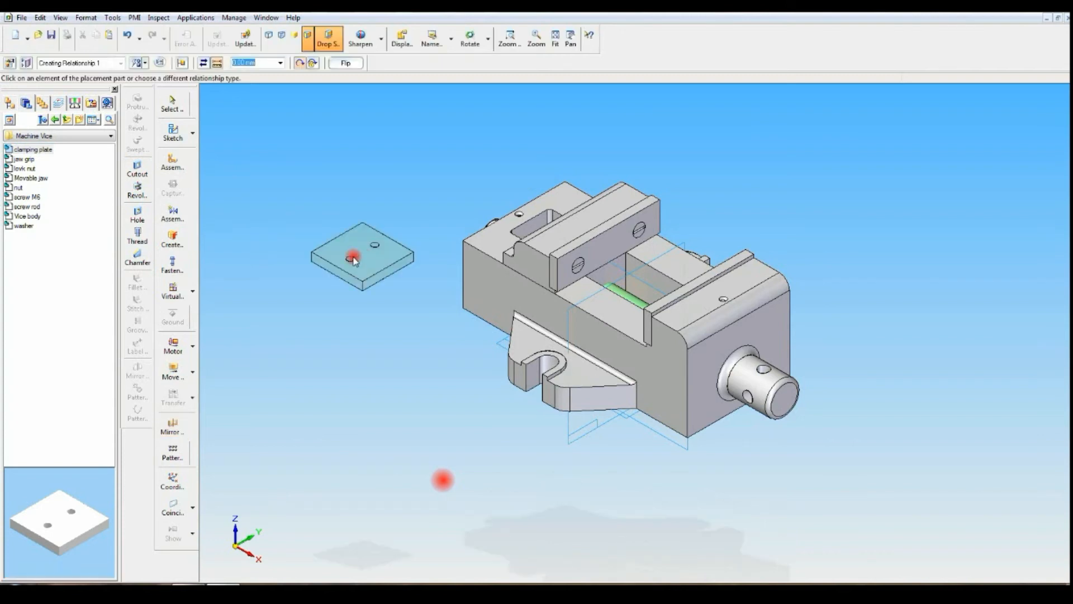
# - Axially align one hole of the clamping plate with the matching hole in the underside of the movable jaw
pyautogui.click(172, 162)
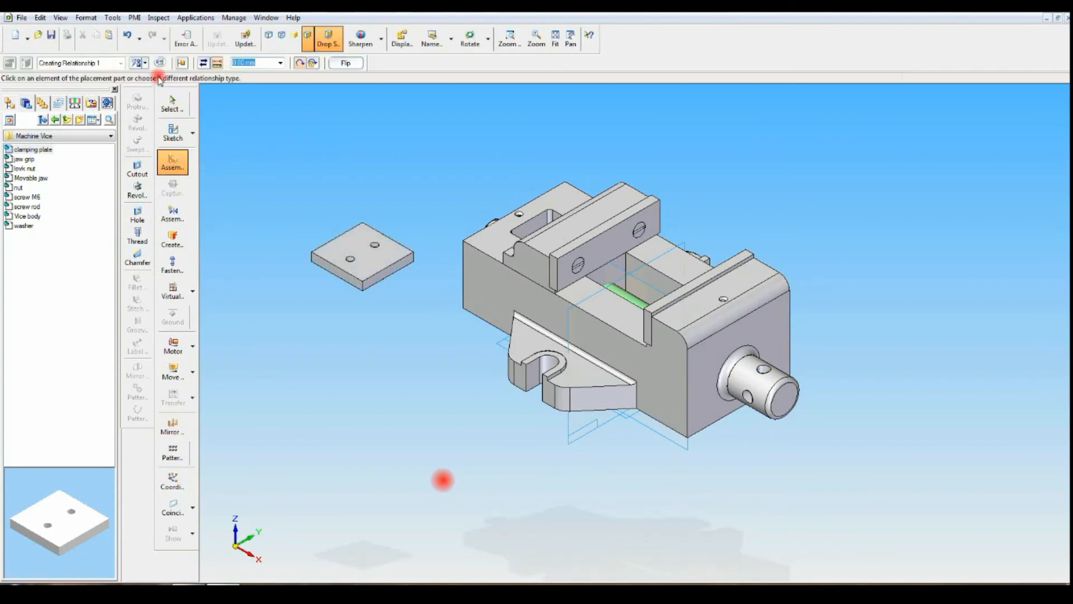
pyautogui.click(145, 62)
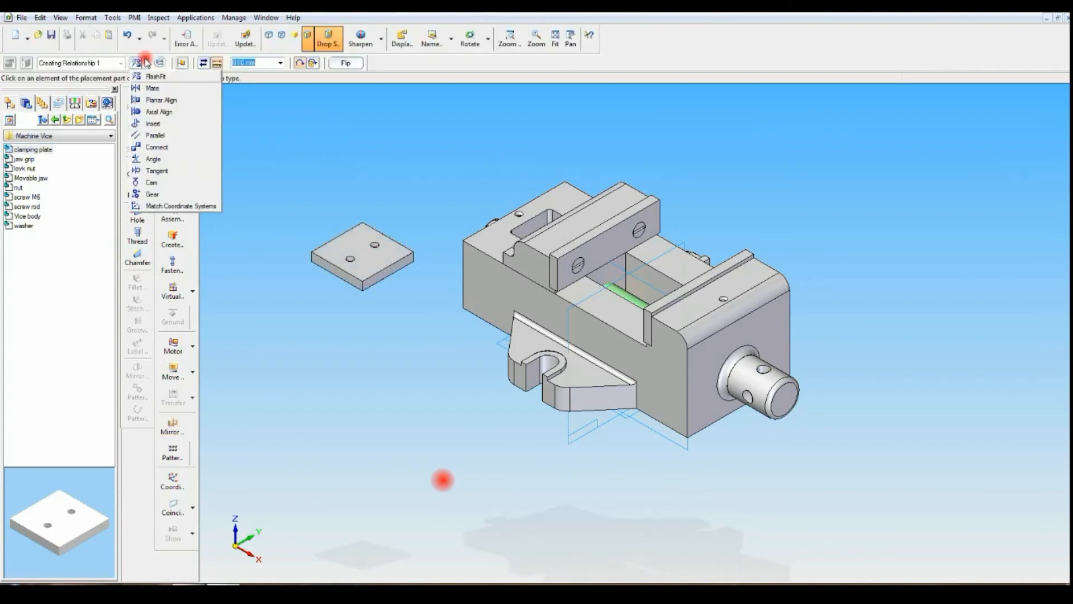
pyautogui.click(153, 112)
pyautogui.click(350, 260)
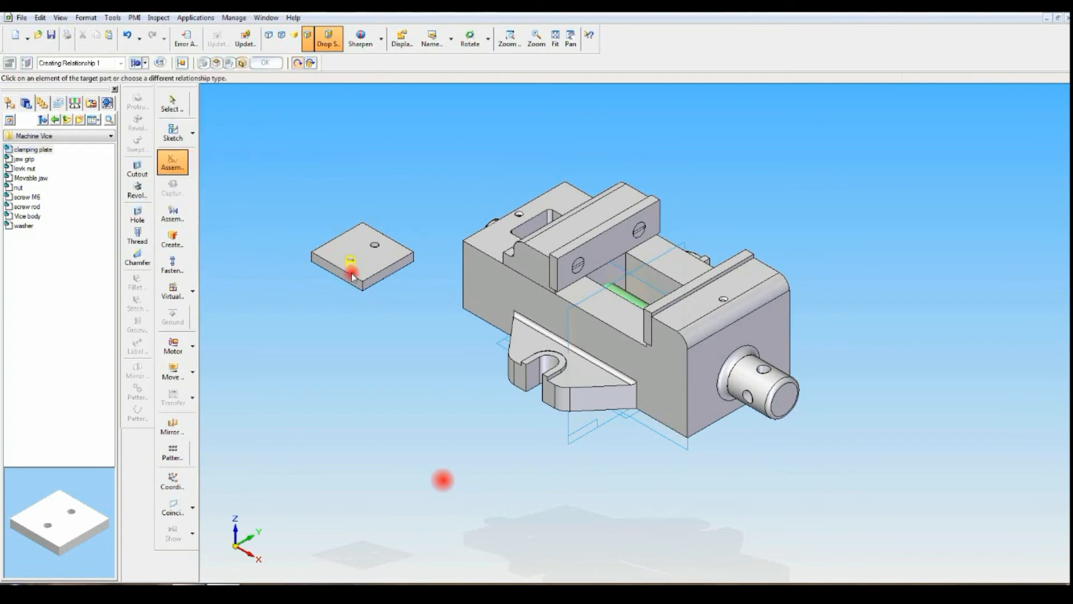
pyautogui.moveTo(467, 393); pyautogui.dragTo(476, 347, button='middle')
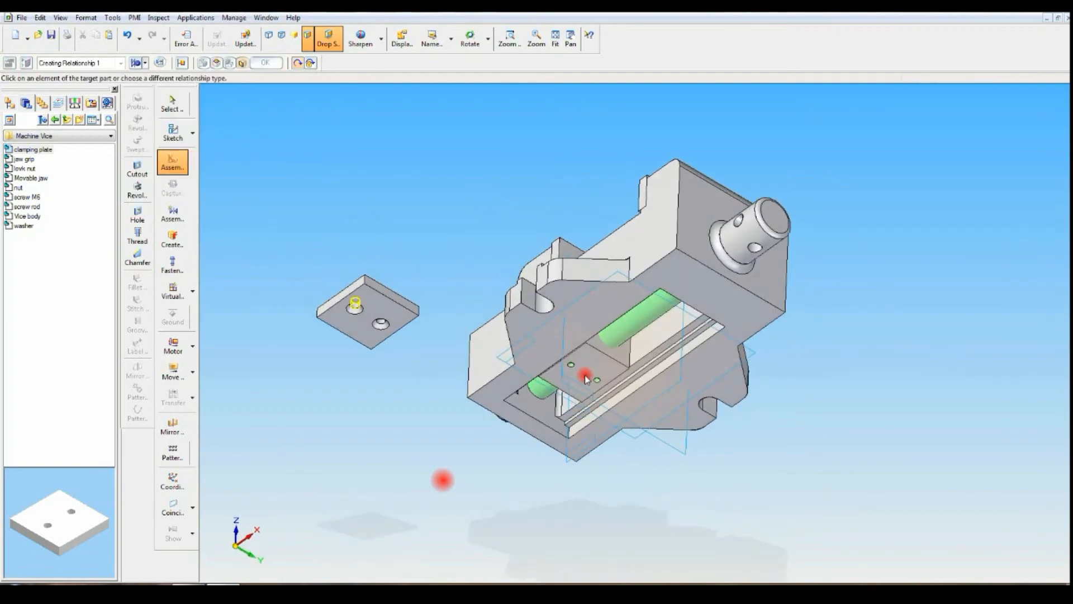
pyautogui.click(572, 366)
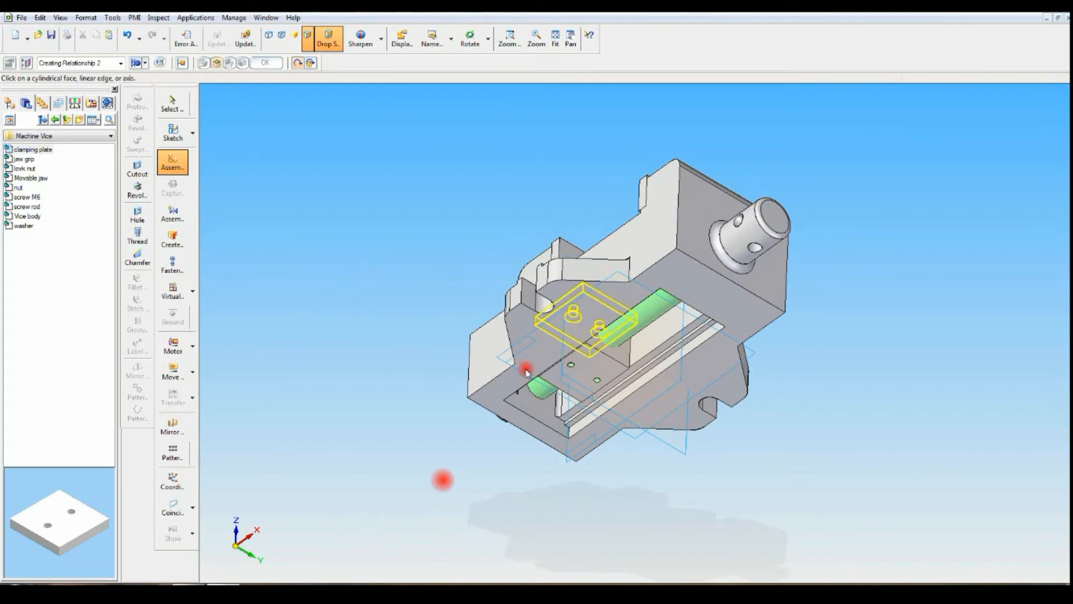
# - Mate the clamping plate's top face with the underside face of the movable jaw
pyautogui.moveTo(378, 232); pyautogui.dragTo(385, 294, button='middle')
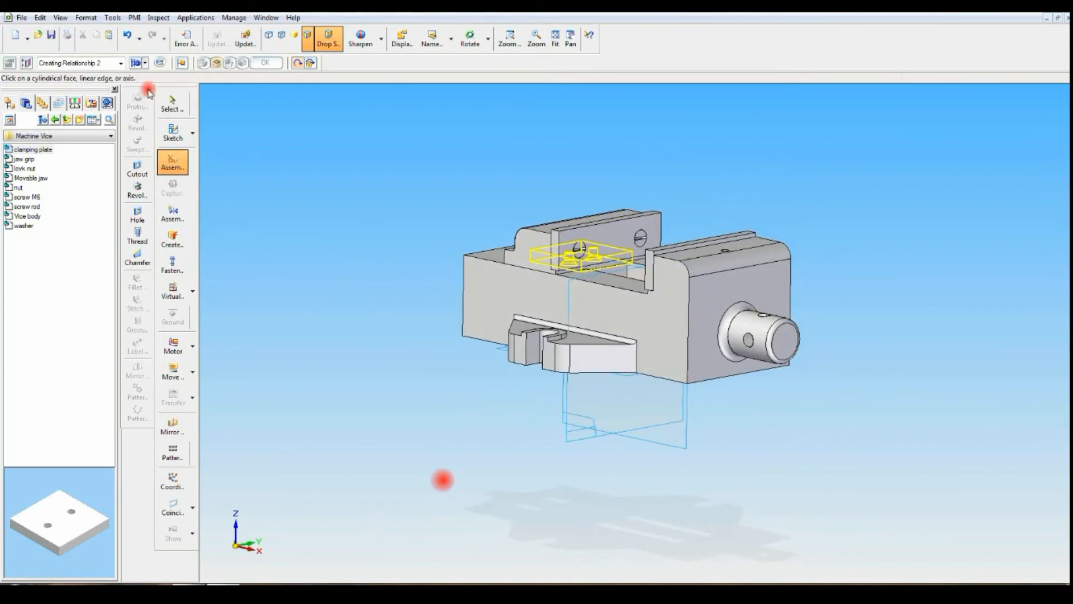
pyautogui.click(145, 63)
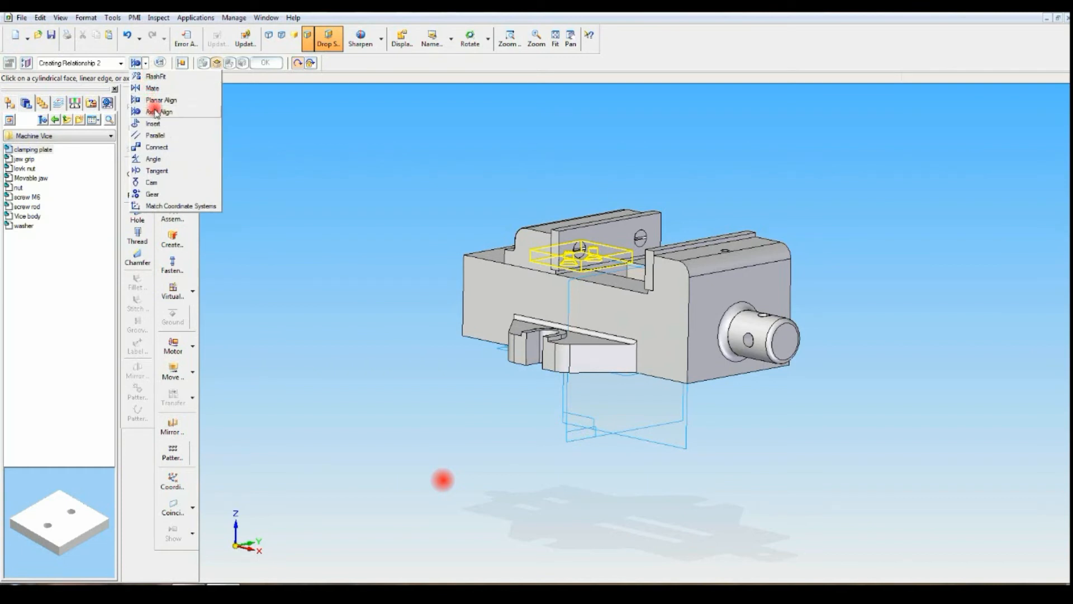
pyautogui.click(153, 88)
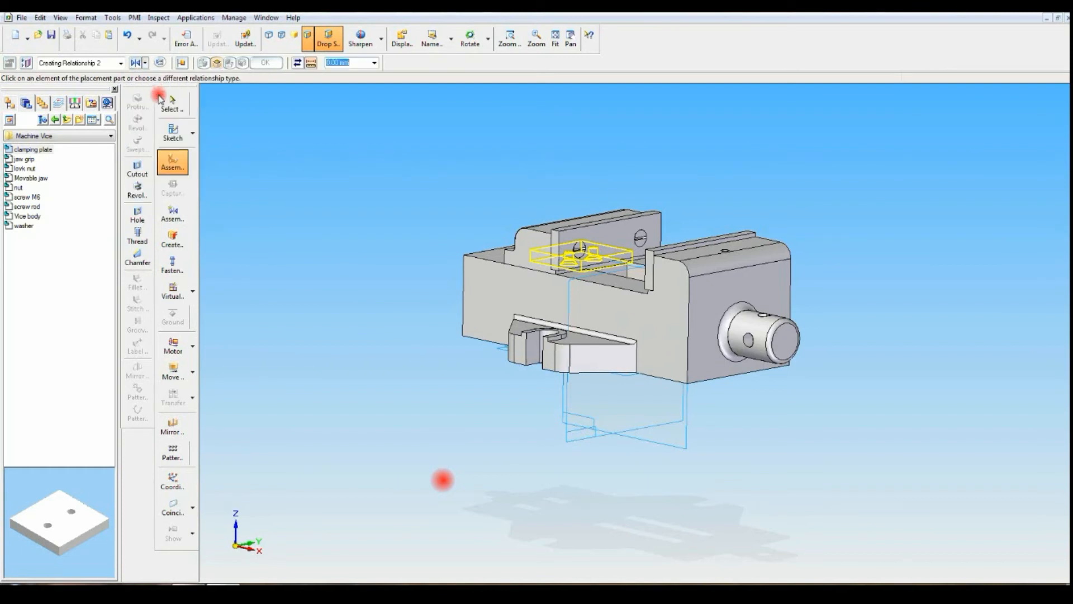
pyautogui.click(581, 235)
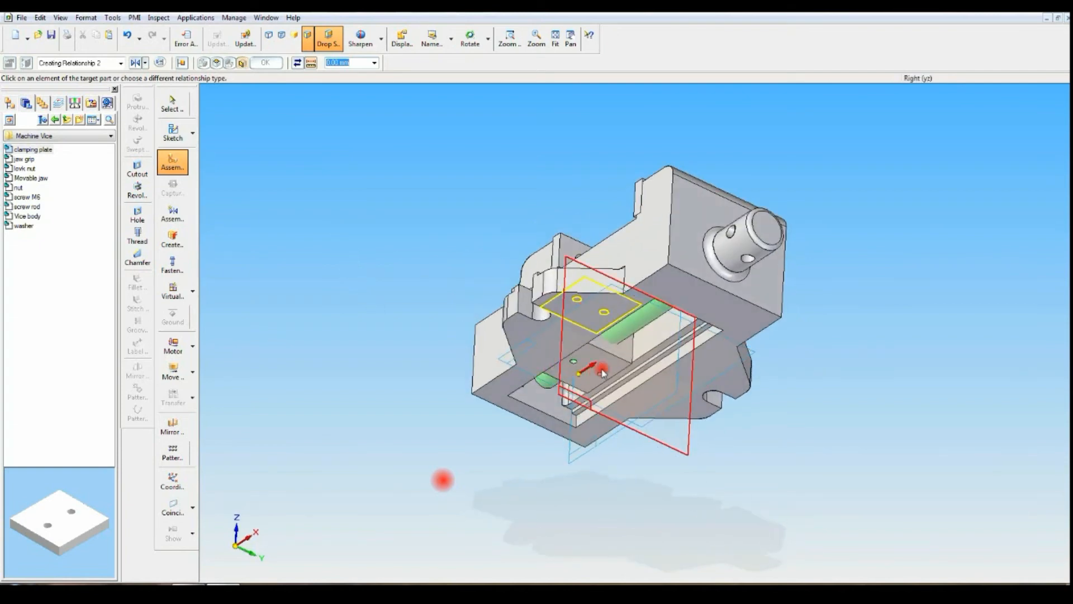
pyautogui.moveTo(397, 400); pyautogui.dragTo(424, 358, button='middle')
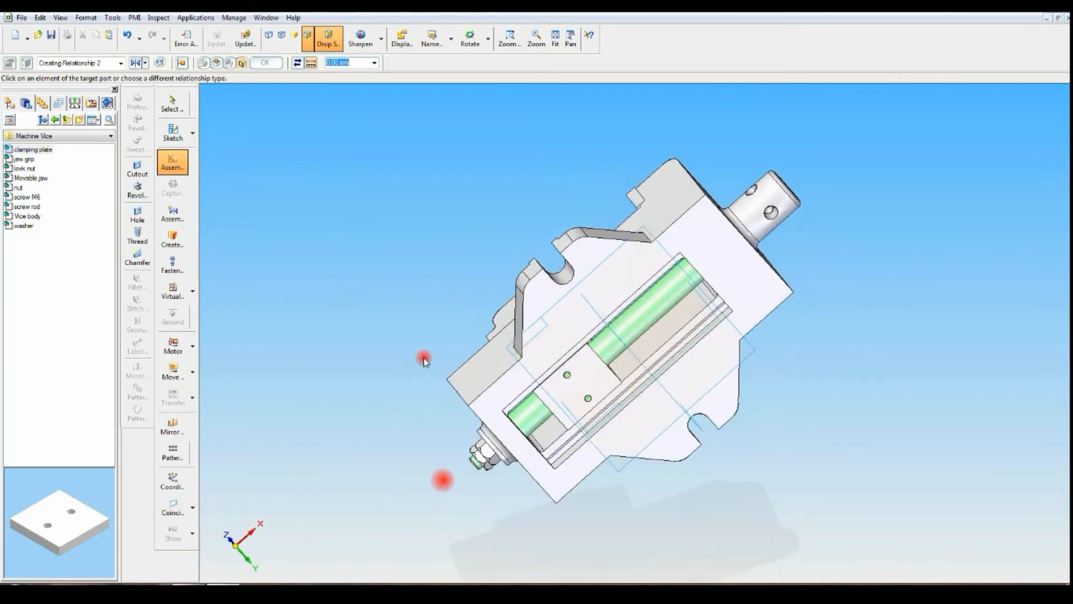
pyautogui.click(544, 411)
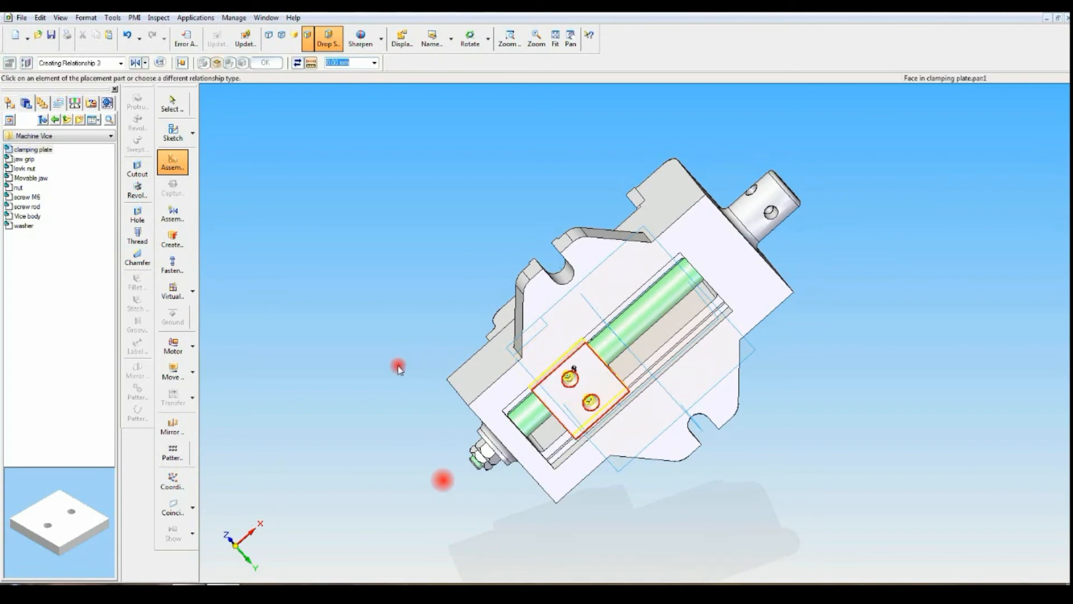
# - Insert another screw M6 part into the assembly beside the underside of the vice
pyautogui.moveTo(385, 329); pyautogui.dragTo(370, 372, button='middle')
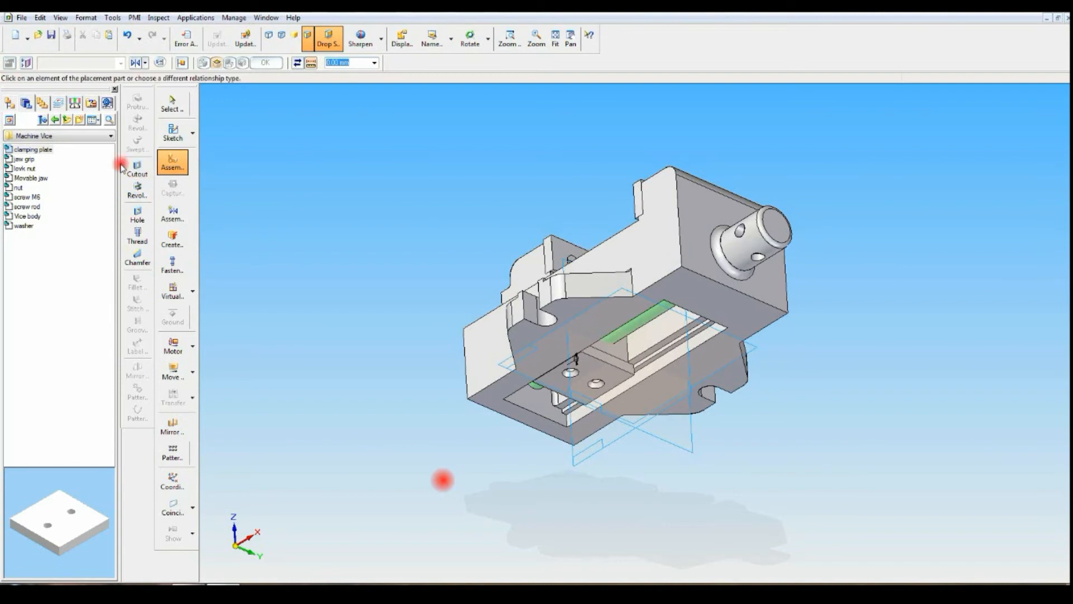
pyautogui.click(27, 197)
pyautogui.moveTo(87, 202); pyautogui.dragTo(286, 268)
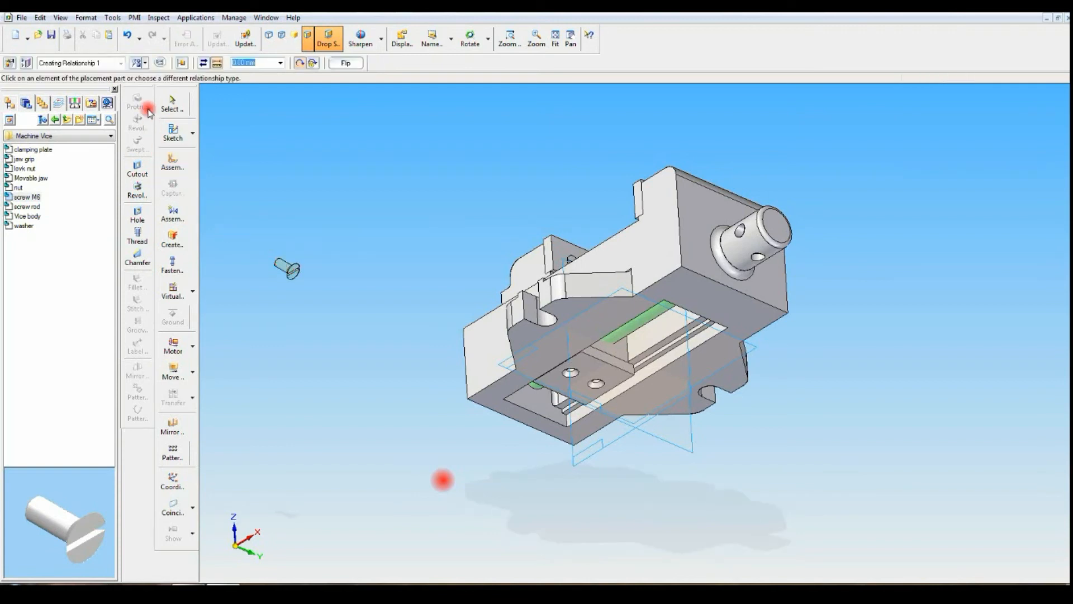
# - Axially align the new M6 screw's shank with one of the clamping plate's holes
pyautogui.click(145, 64)
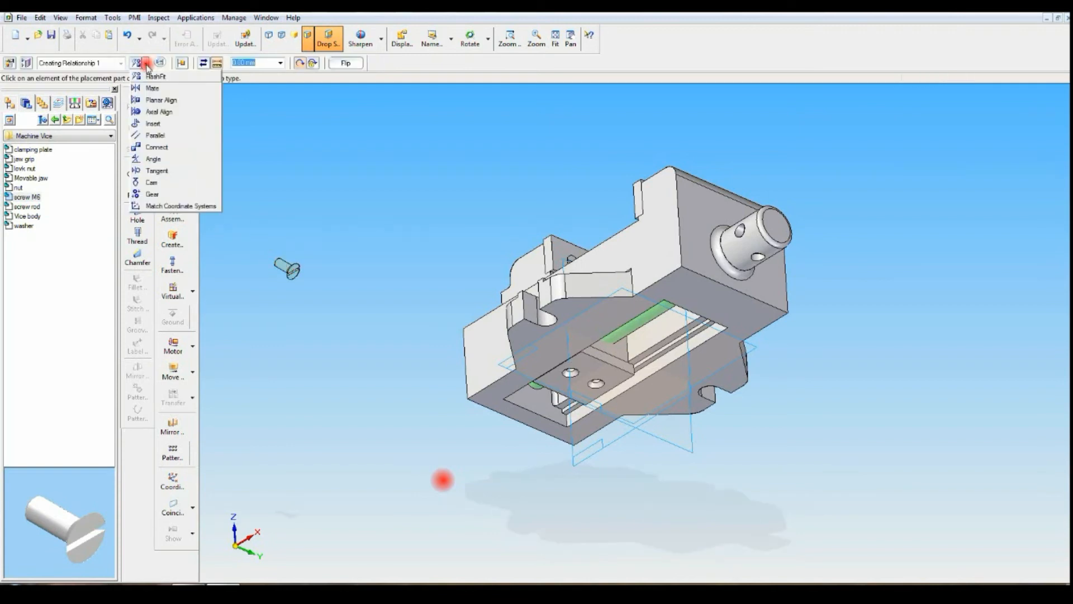
pyautogui.click(159, 112)
pyautogui.click(275, 270)
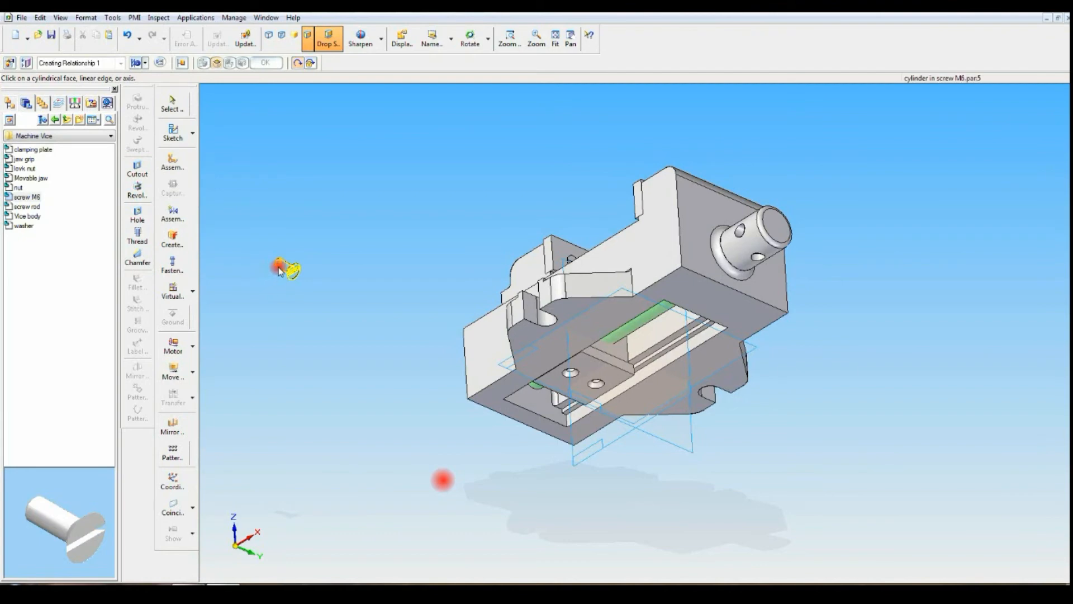
pyautogui.click(573, 373)
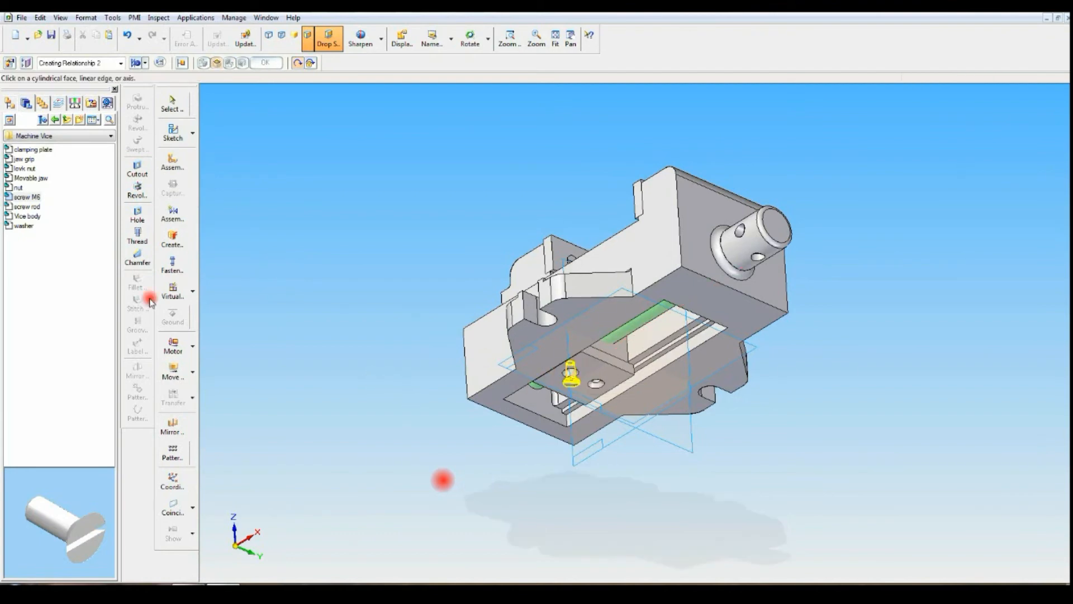
# - Planar-align the M6 screw's slotted head face with the clamping plate's outer face
pyautogui.click(172, 162)
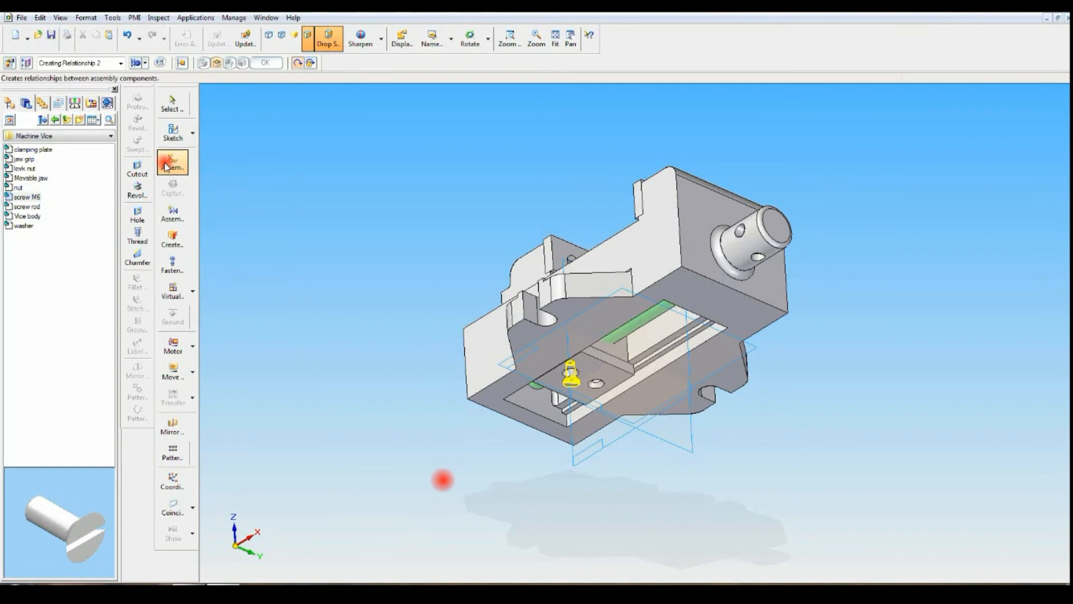
pyautogui.click(145, 64)
pyautogui.click(157, 96)
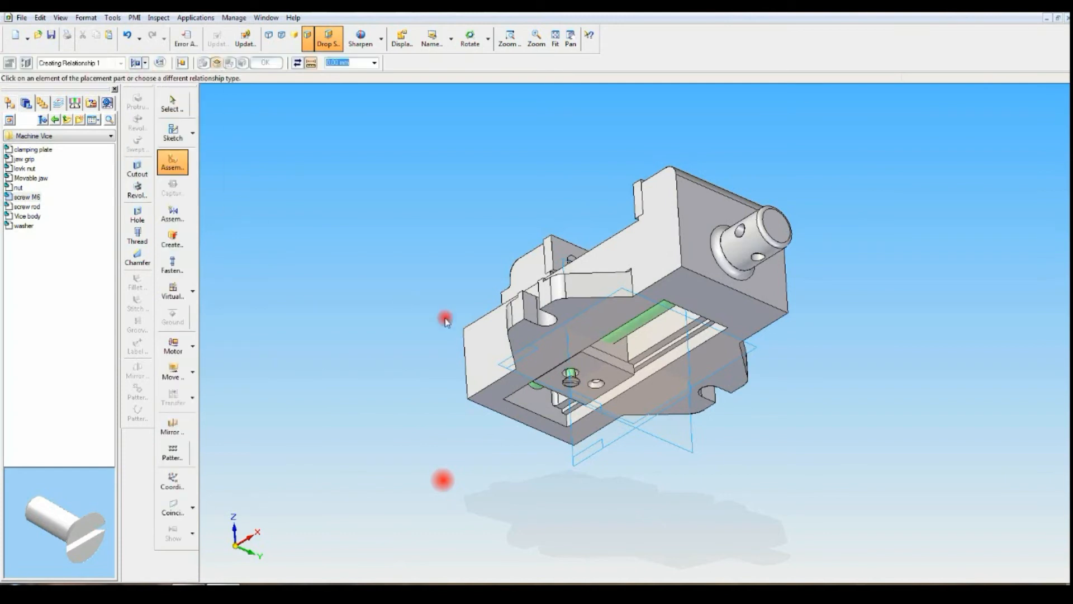
pyautogui.click(572, 385)
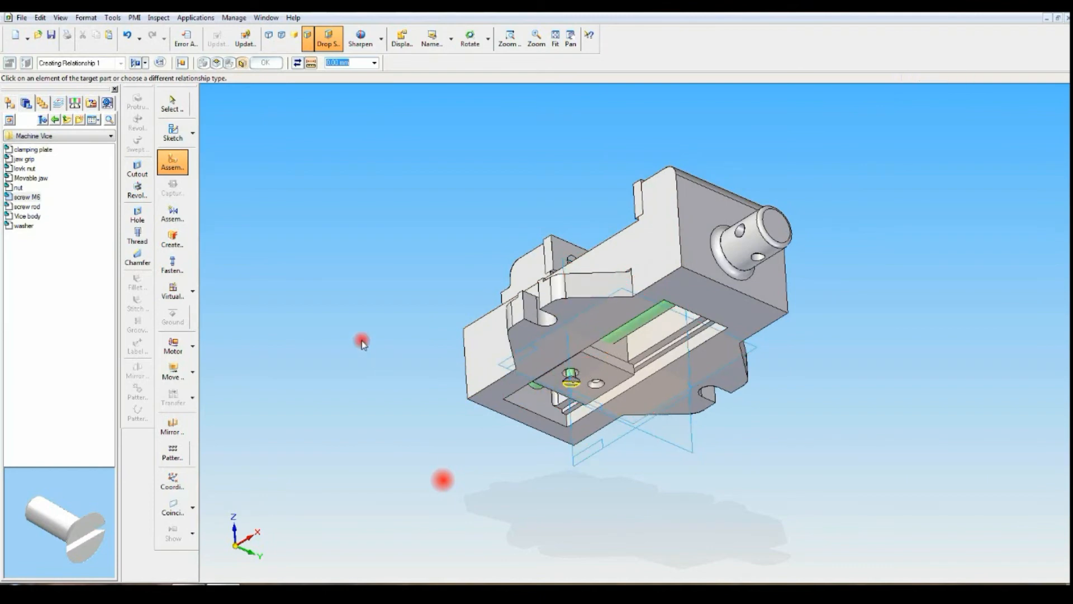
pyautogui.moveTo(361, 339); pyautogui.dragTo(389, 330, button='middle')
pyautogui.click(547, 406)
# - Mirror the clamping plate's M6 screw about the lengthwise Front (xz) reference plane into the plate's other hole
pyautogui.moveTo(363, 303); pyautogui.dragTo(307, 309, button='middle')
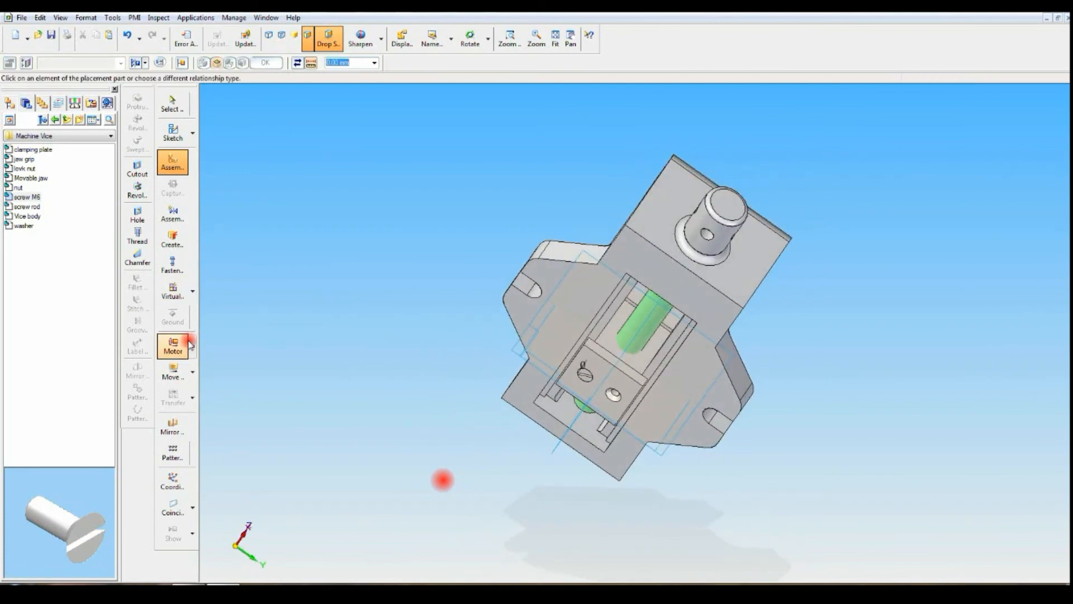
pyautogui.click(172, 426)
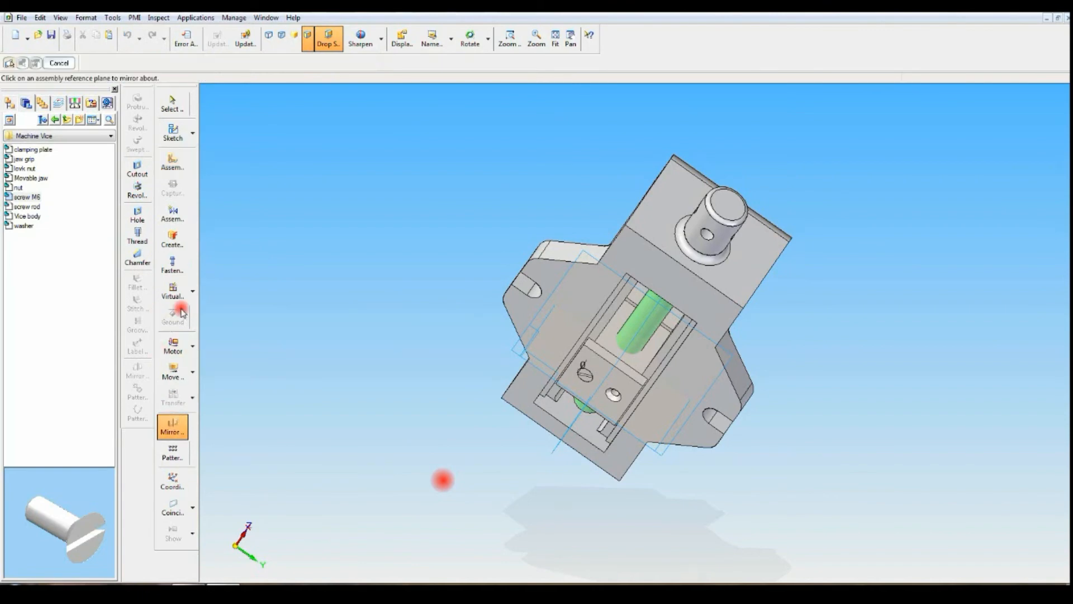
pyautogui.click(583, 428)
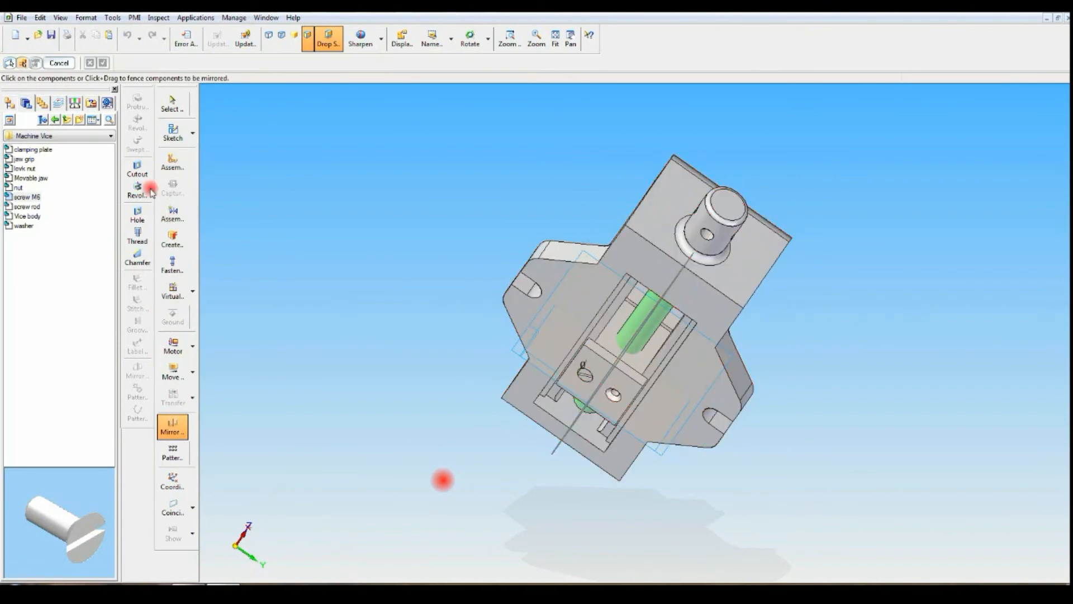
pyautogui.click(584, 372)
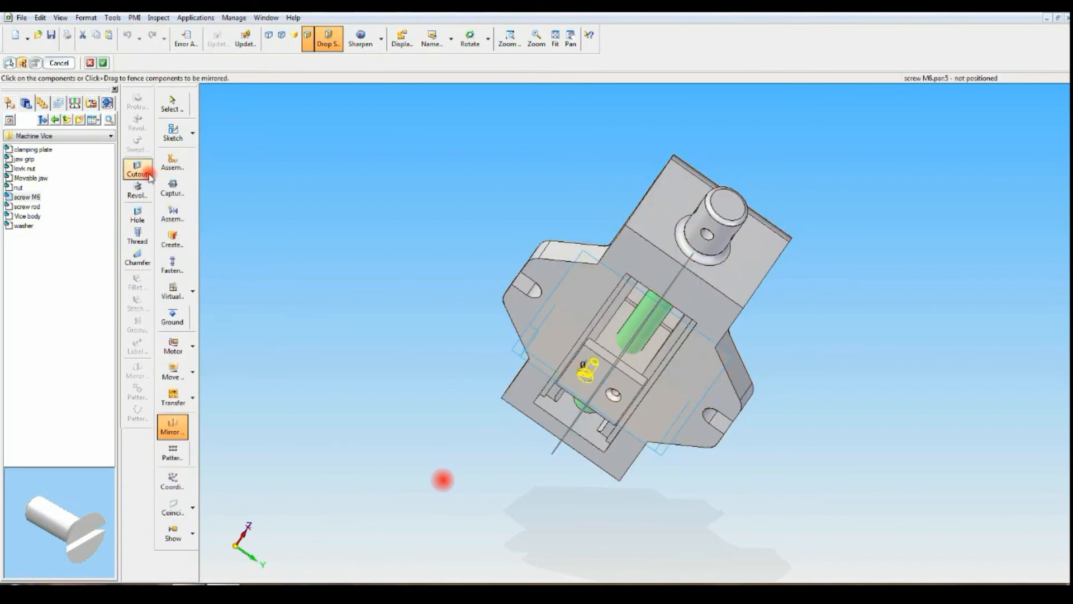
pyautogui.click(103, 63)
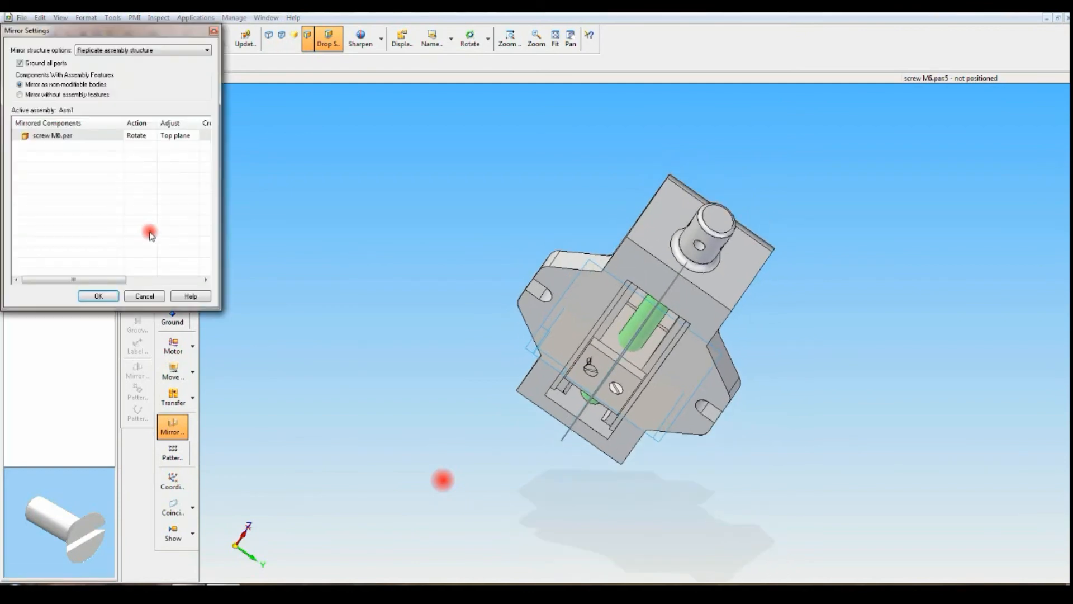
pyautogui.click(104, 296)
pyautogui.moveTo(399, 241); pyautogui.dragTo(400, 288, button='middle')
pyautogui.click(432, 38)
pyautogui.click(427, 89)
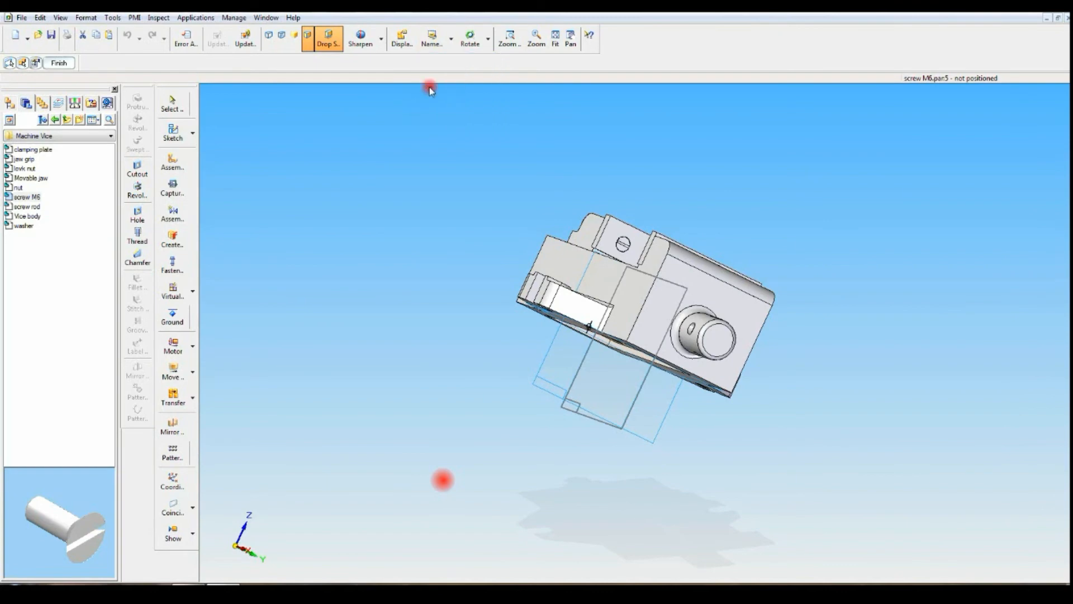
pyautogui.click(555, 37)
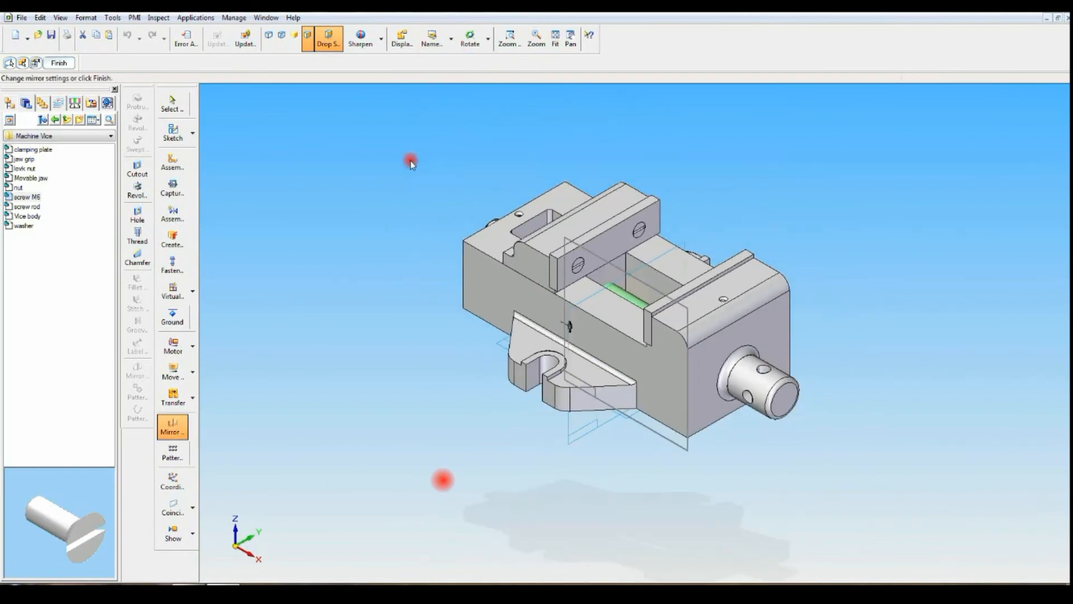
pyautogui.click(66, 64)
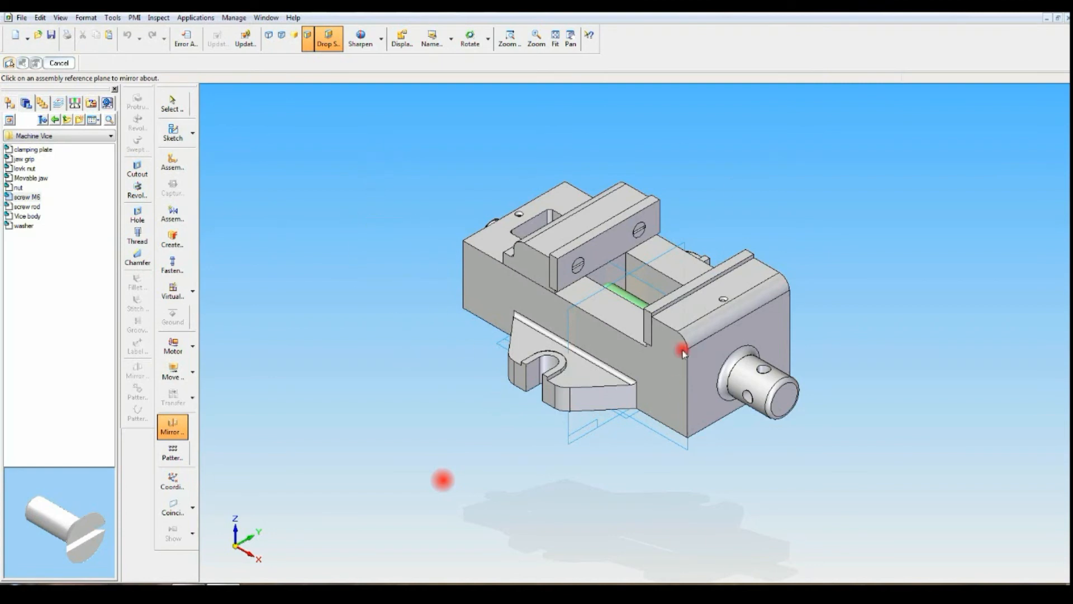
# - Examine the assembled vice in the front, top and right views
pyautogui.click(431, 38)
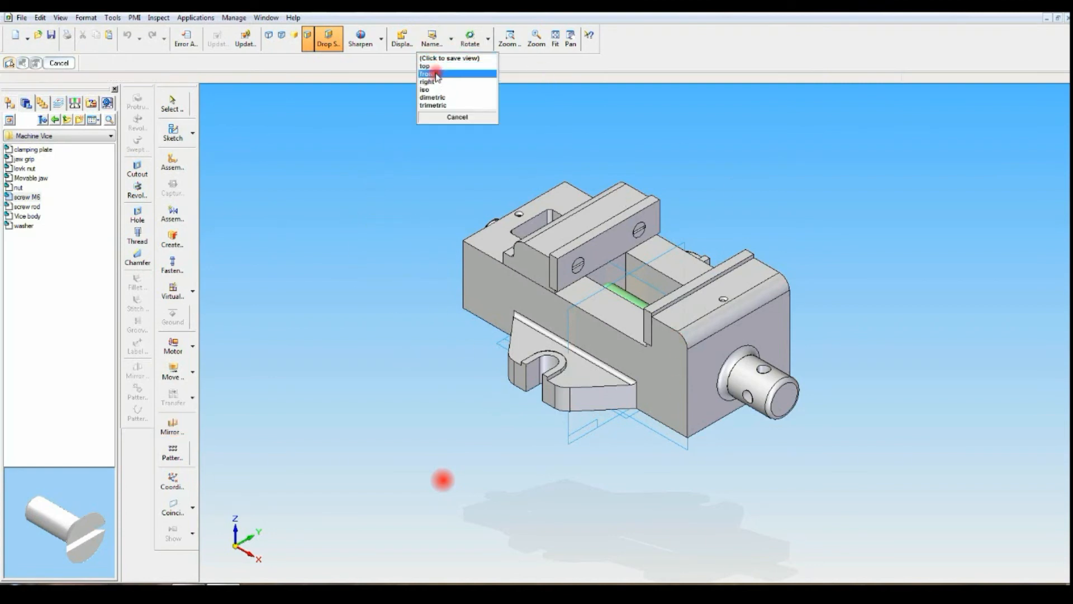
pyautogui.click(436, 76)
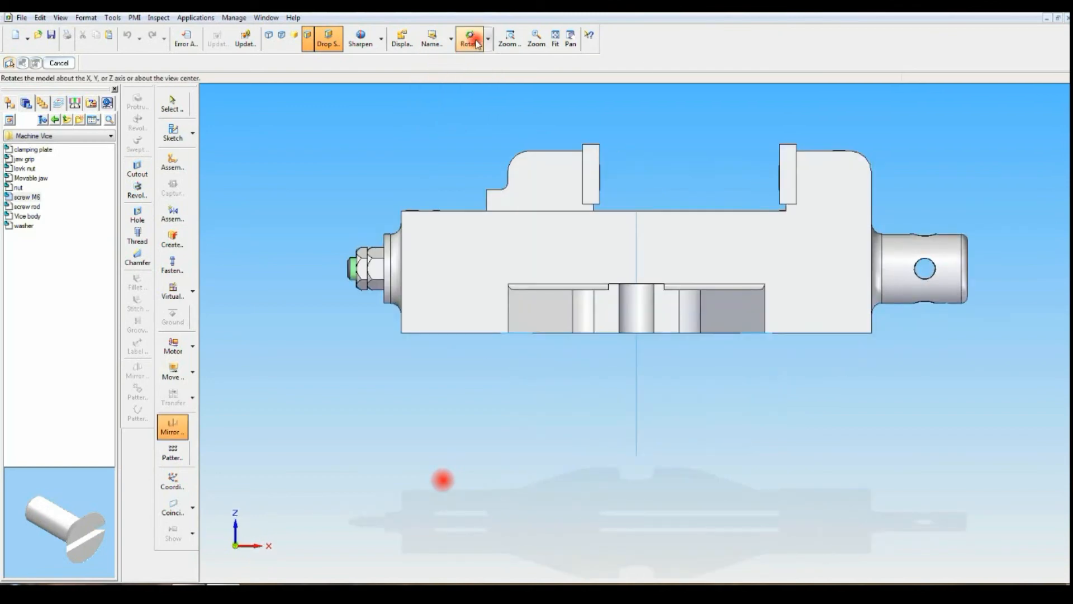
pyautogui.click(452, 41)
pyautogui.click(435, 71)
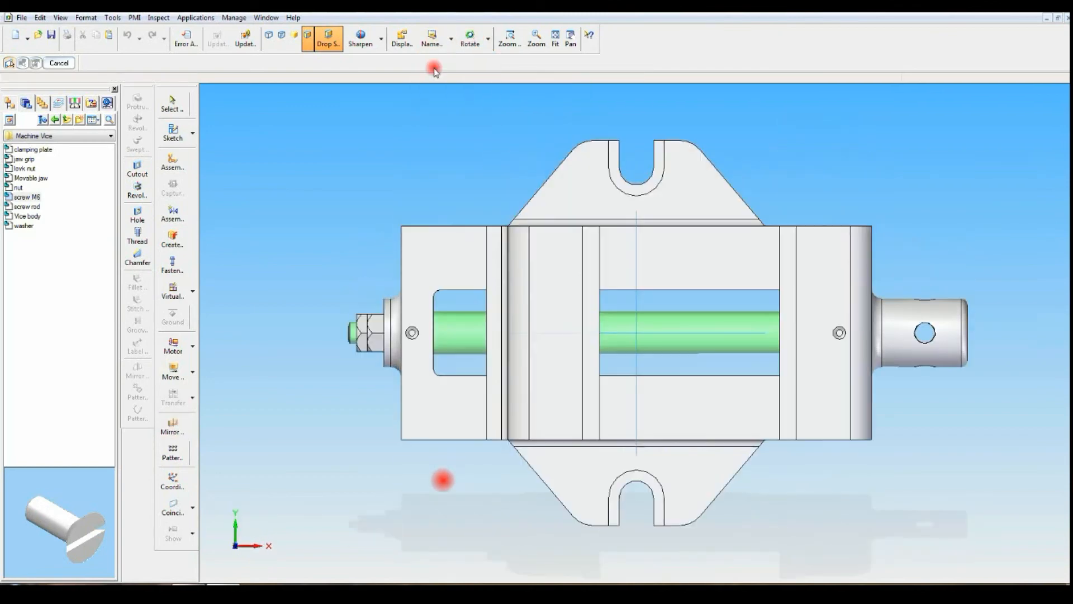
pyautogui.click(450, 39)
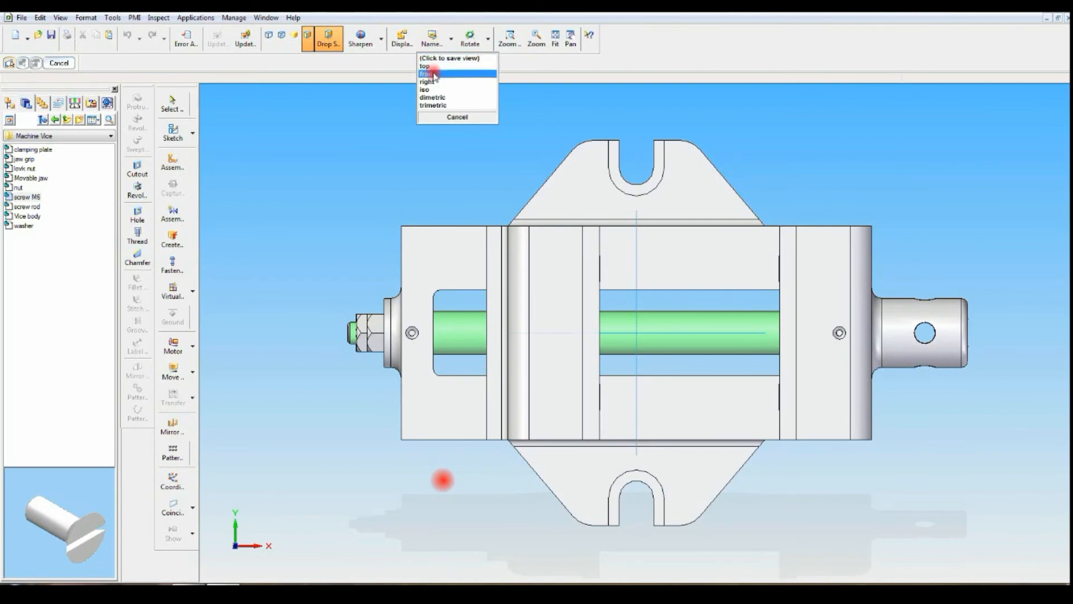
pyautogui.click(432, 82)
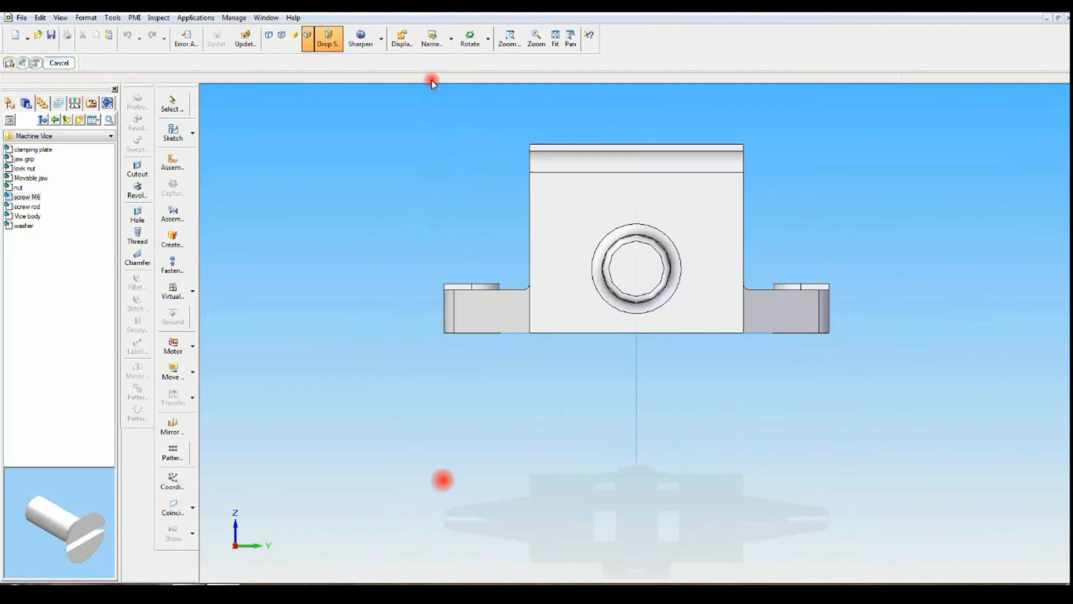
pyautogui.click(451, 39)
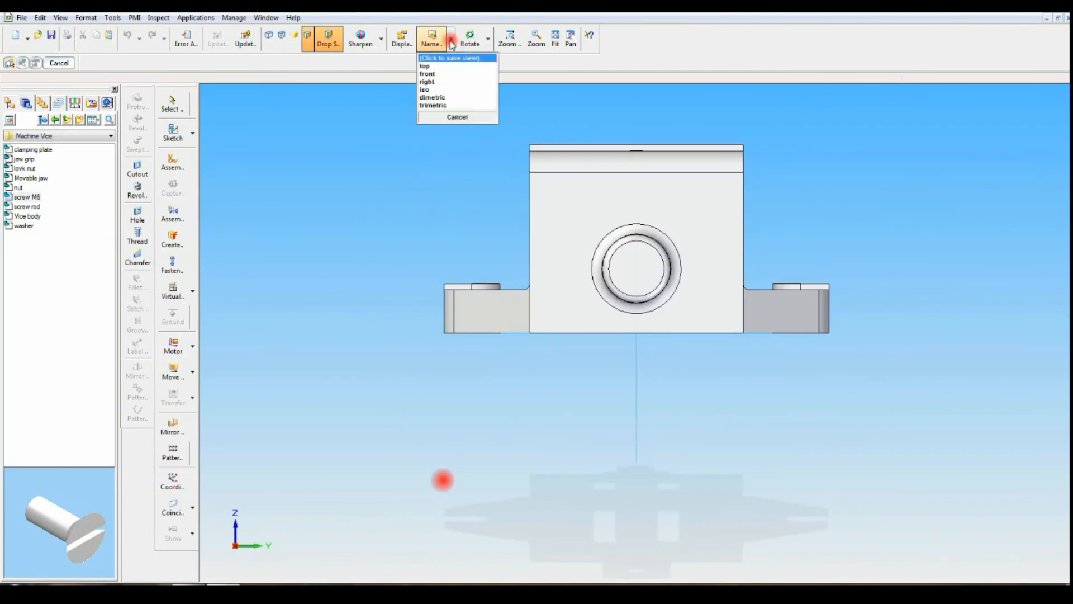
# - Inspect the vice's internal parts with hidden edges displayed, and return to the shaded isometric view
pyautogui.click(285, 37)
pyautogui.click(283, 38)
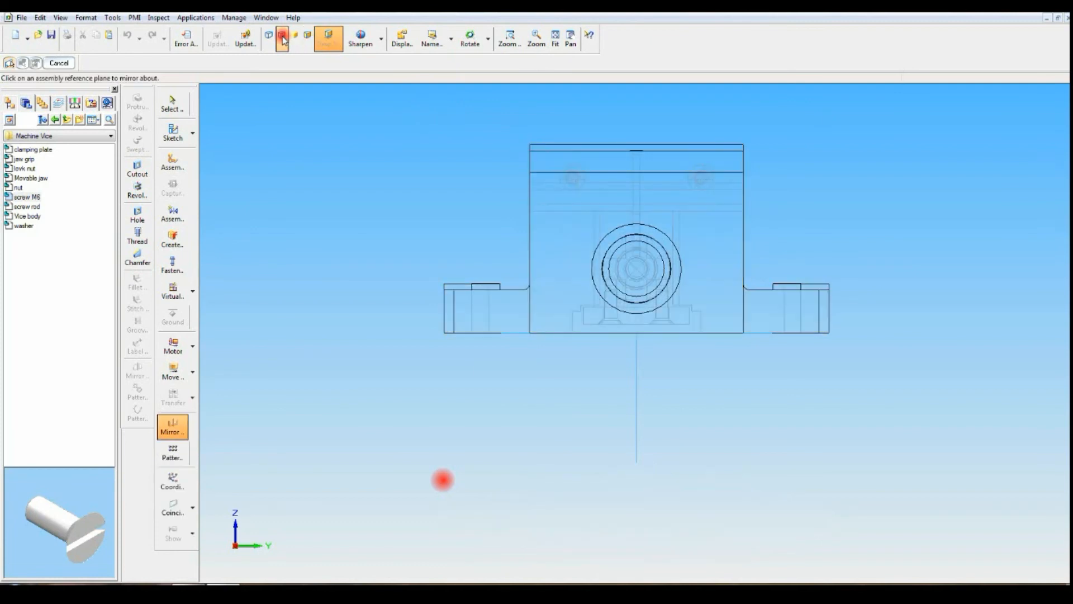
pyautogui.click(269, 38)
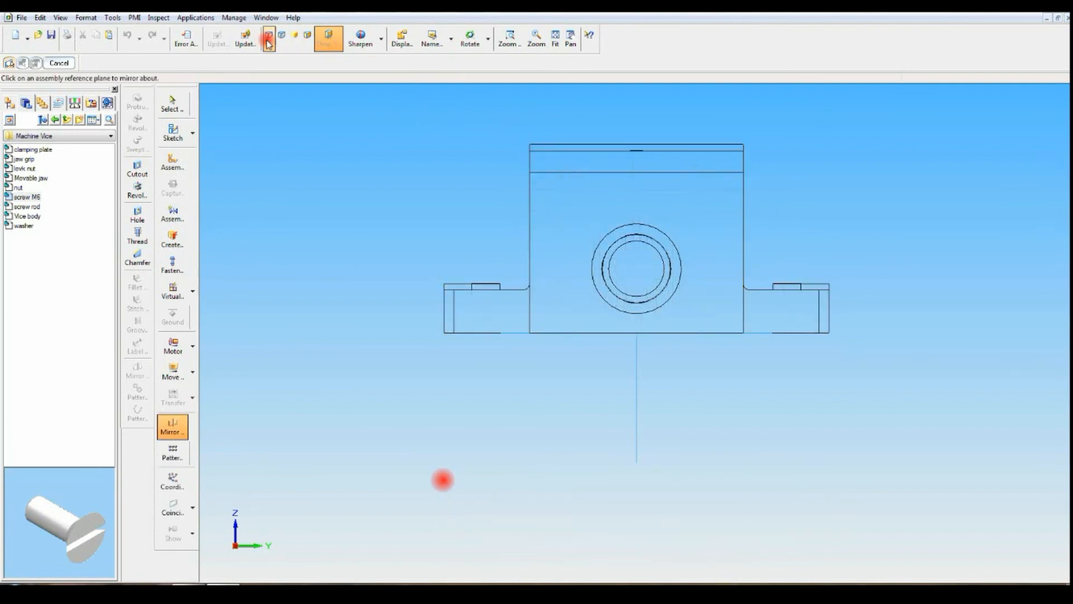
pyautogui.click(282, 38)
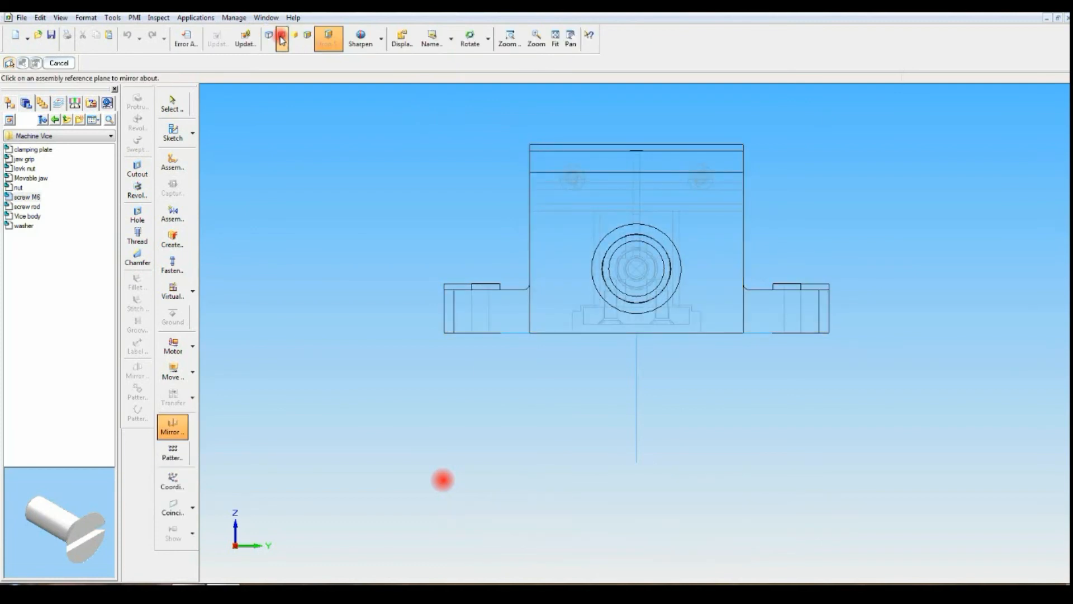
pyautogui.click(451, 40)
pyautogui.click(429, 89)
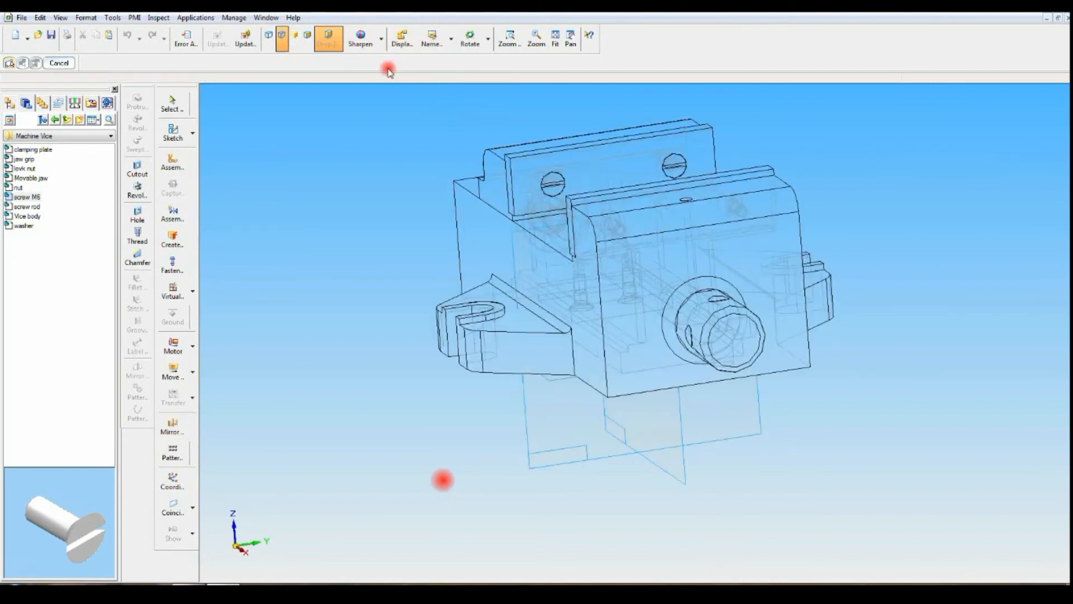
pyautogui.click(324, 44)
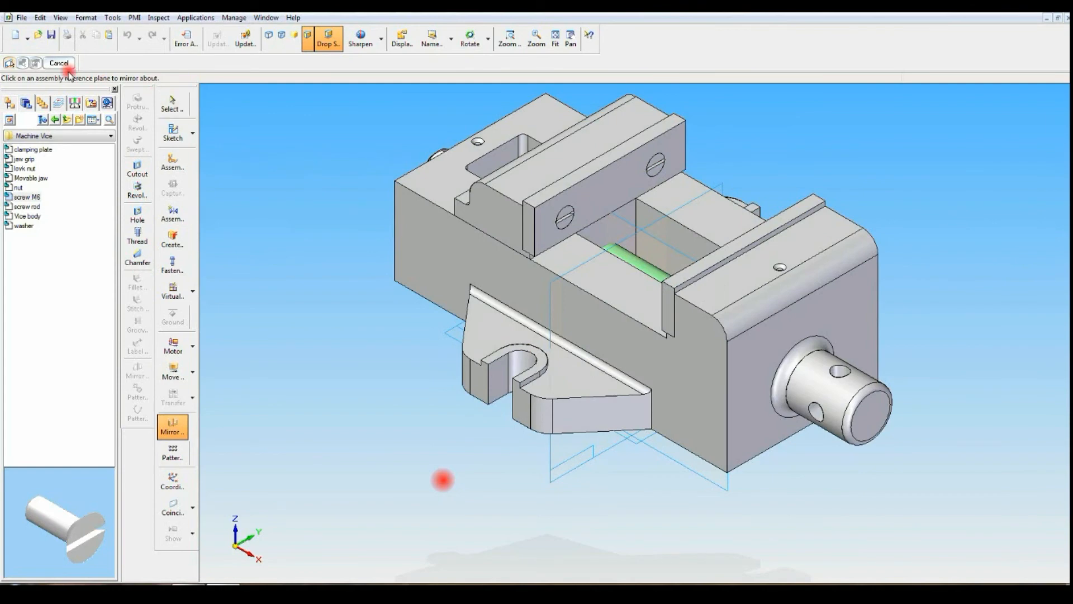
# - Save the assembly as Machine Vice.asm in the Machine Vice folder and create a new drawing from it
pyautogui.click(52, 38)
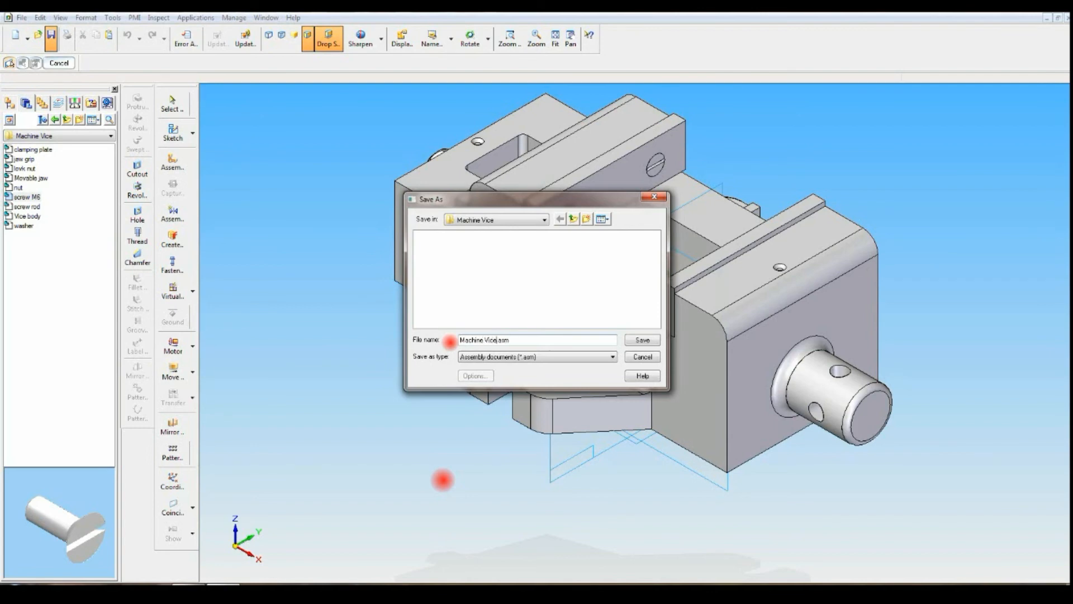
pyautogui.click(636, 336)
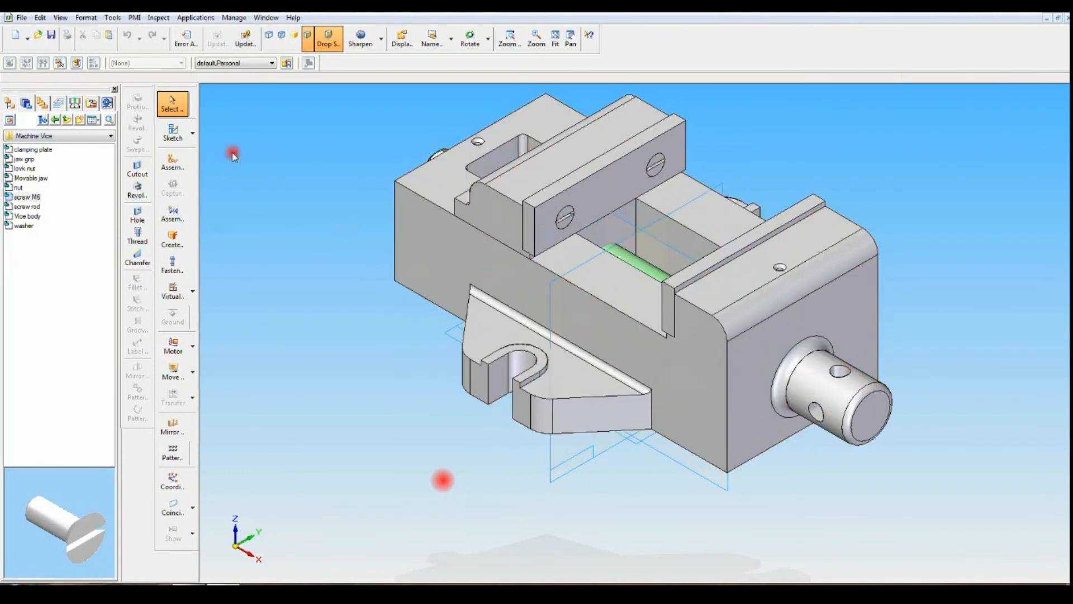
pyautogui.click(21, 18)
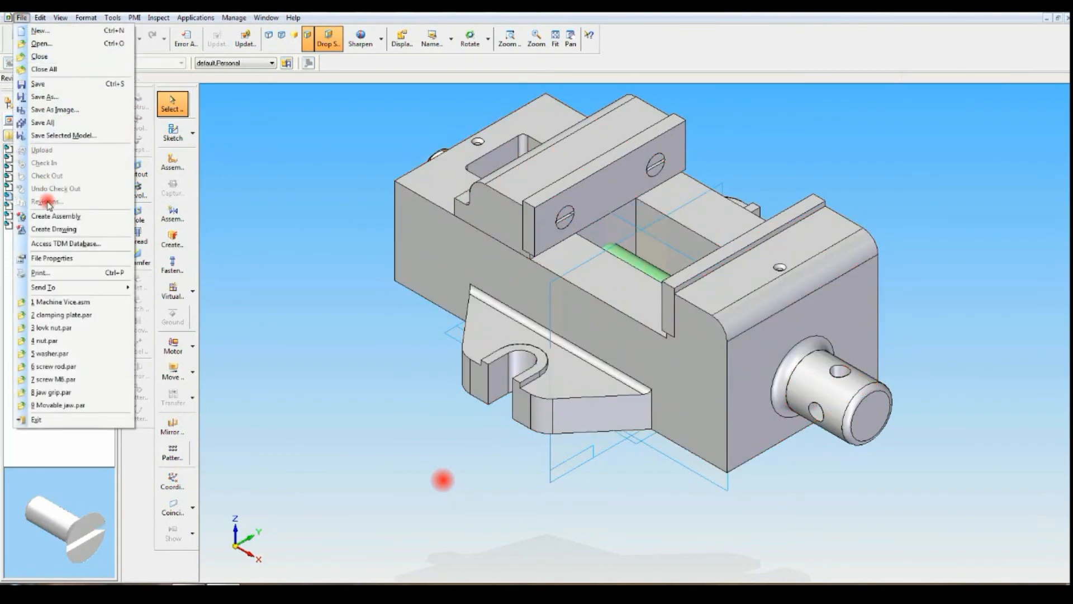
pyautogui.click(55, 230)
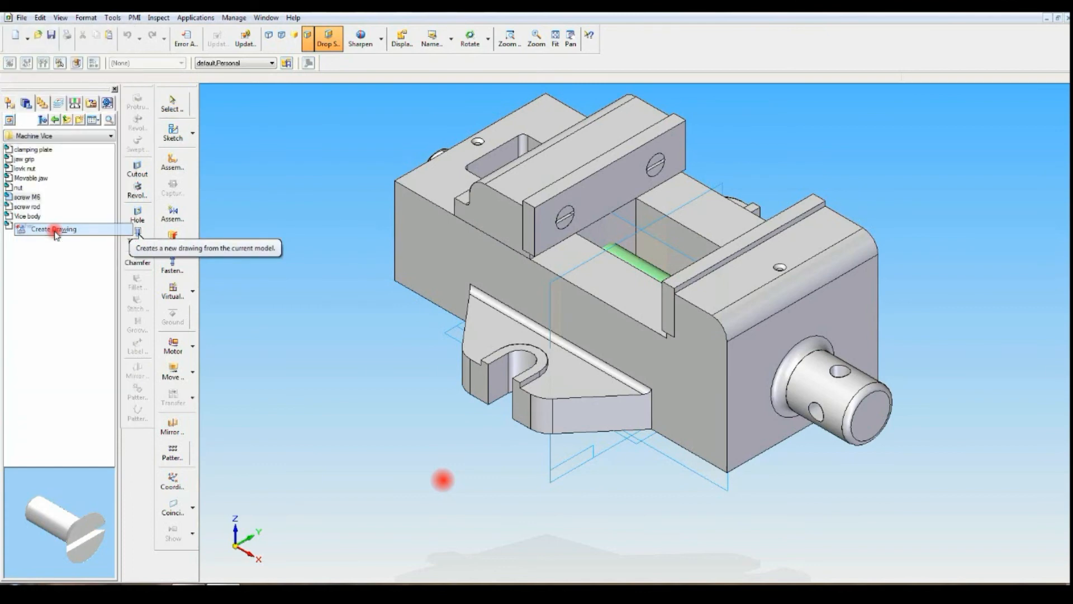
pyautogui.click(524, 317)
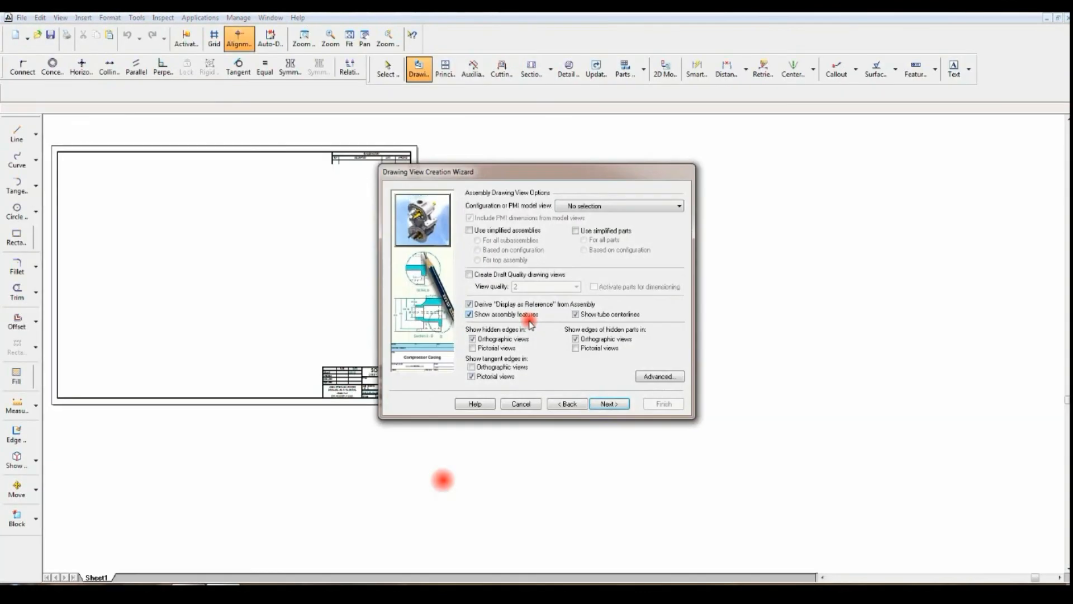
# - Place a drawing view layout of the vice with the front view as primary plus top and pictorial views
pyautogui.click(602, 404)
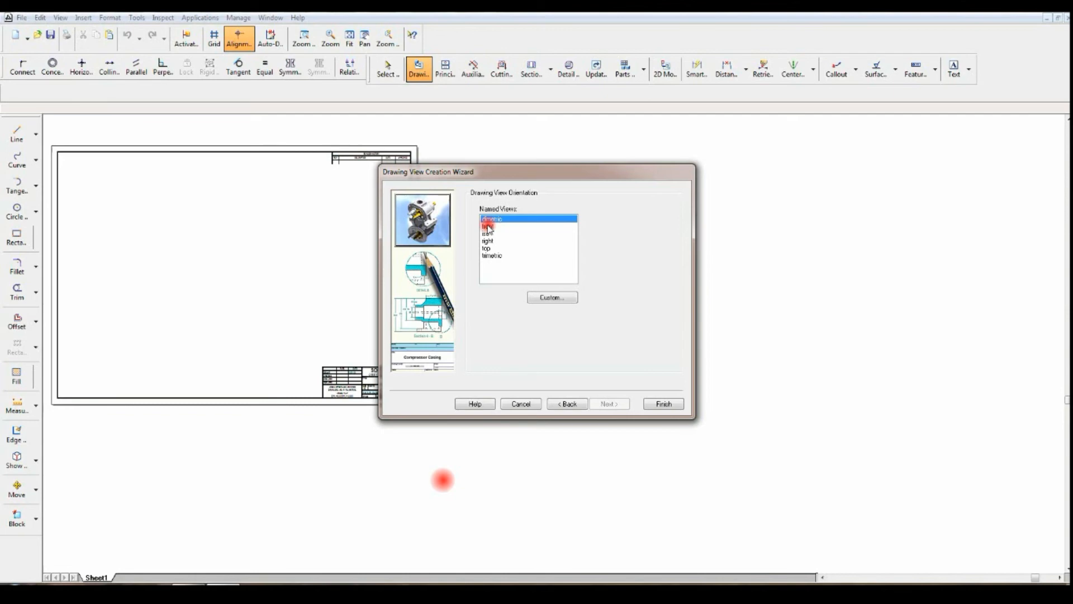
pyautogui.click(488, 226)
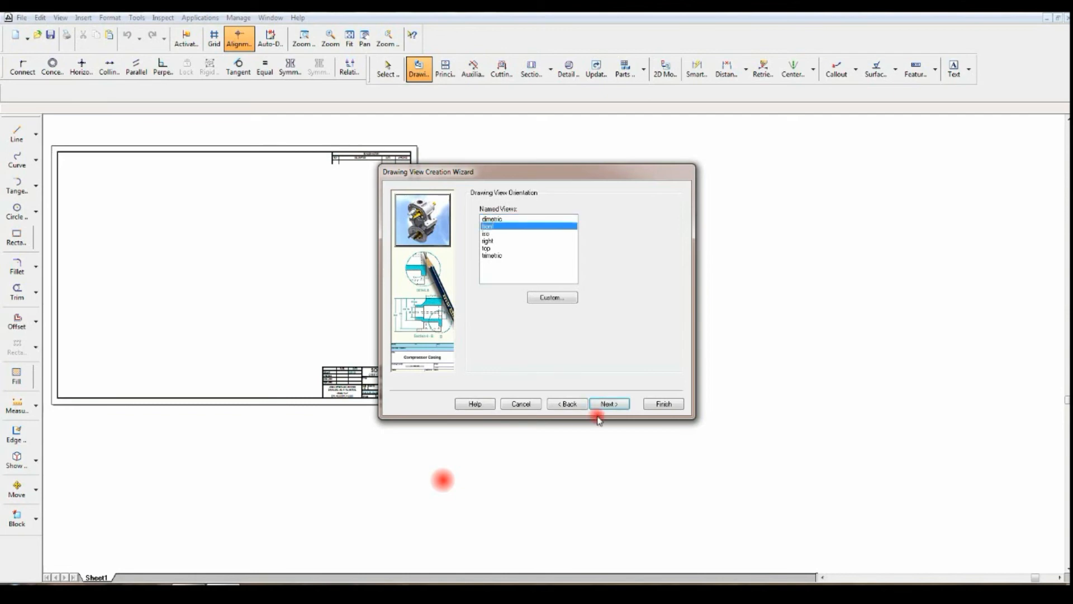
pyautogui.click(599, 407)
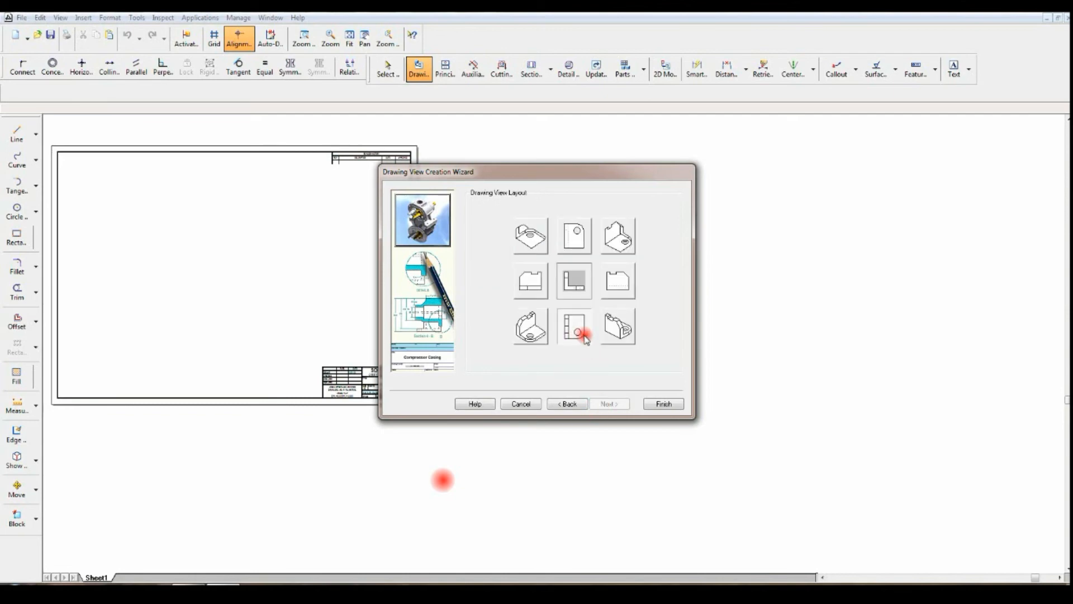
pyautogui.click(663, 404)
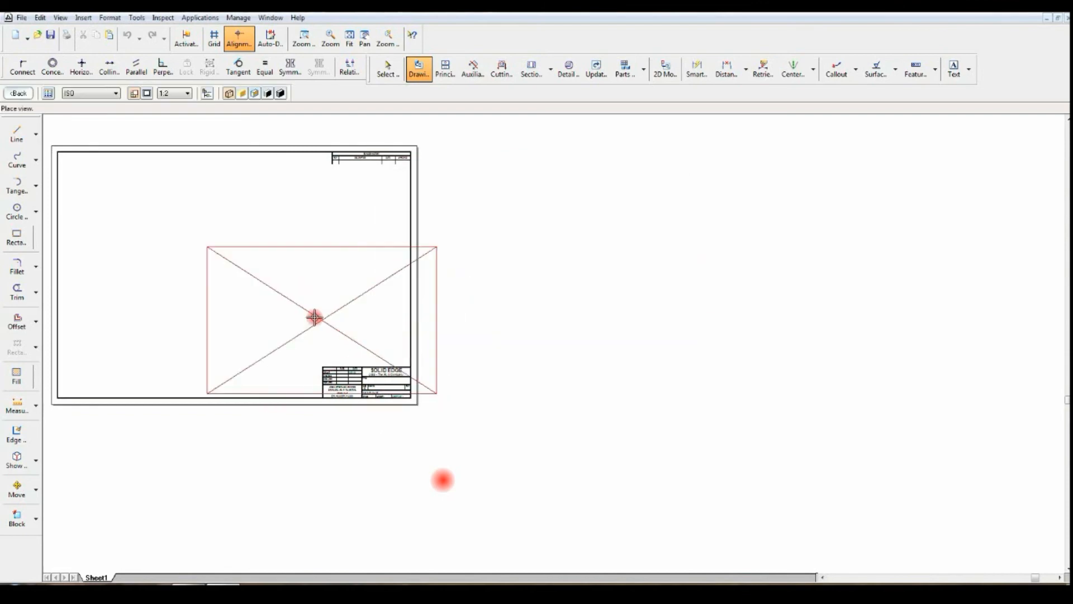
pyautogui.click(214, 276)
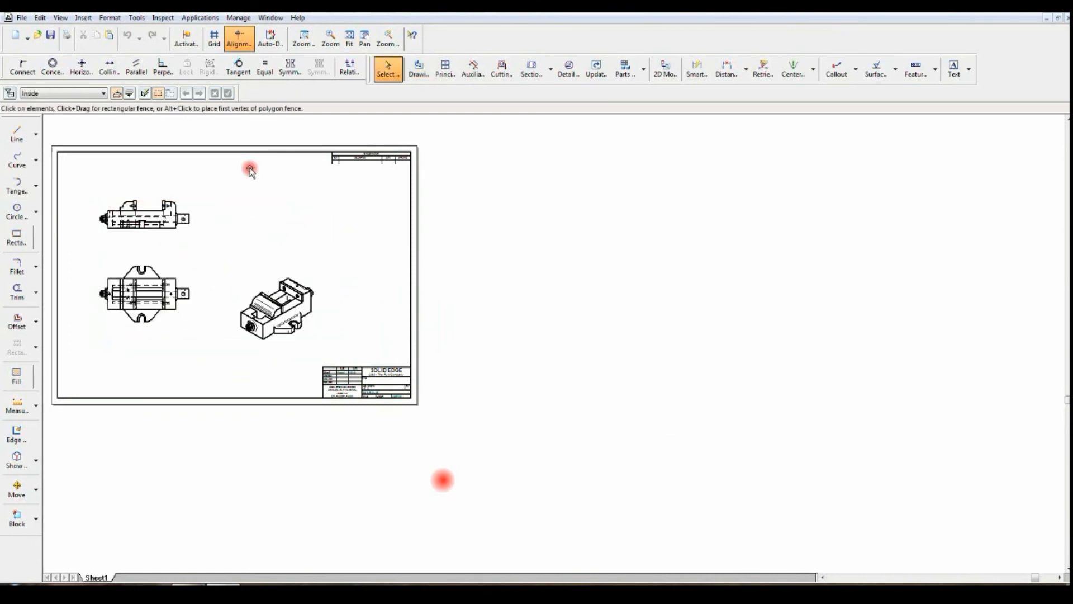
# - Change Sheet1's background to A4-Sheet and turn off the background display
pyautogui.click(349, 40)
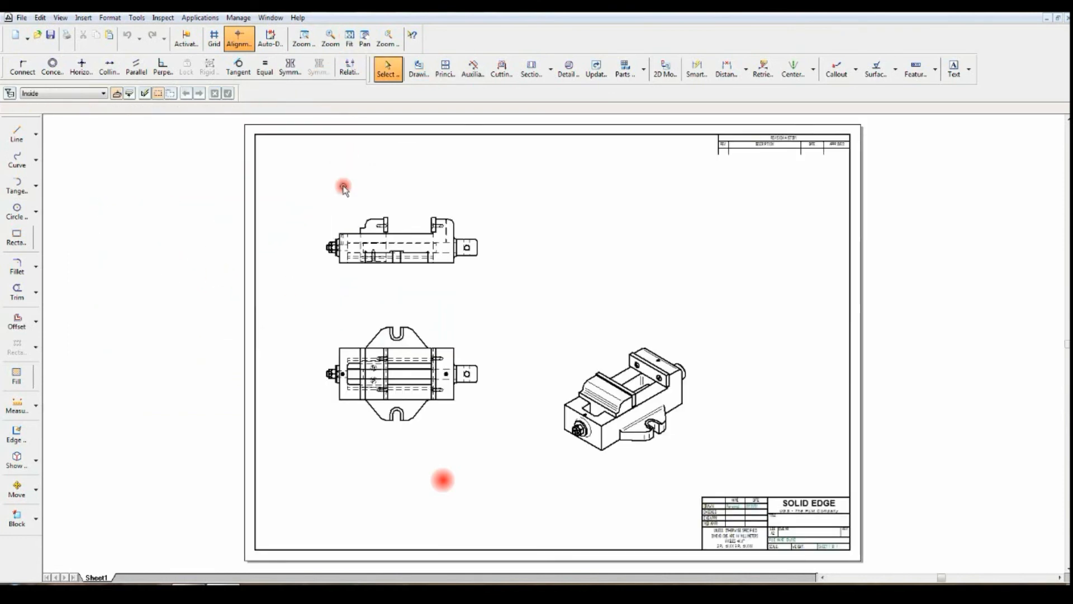
pyautogui.rightClick(100, 577)
pyautogui.click(128, 568)
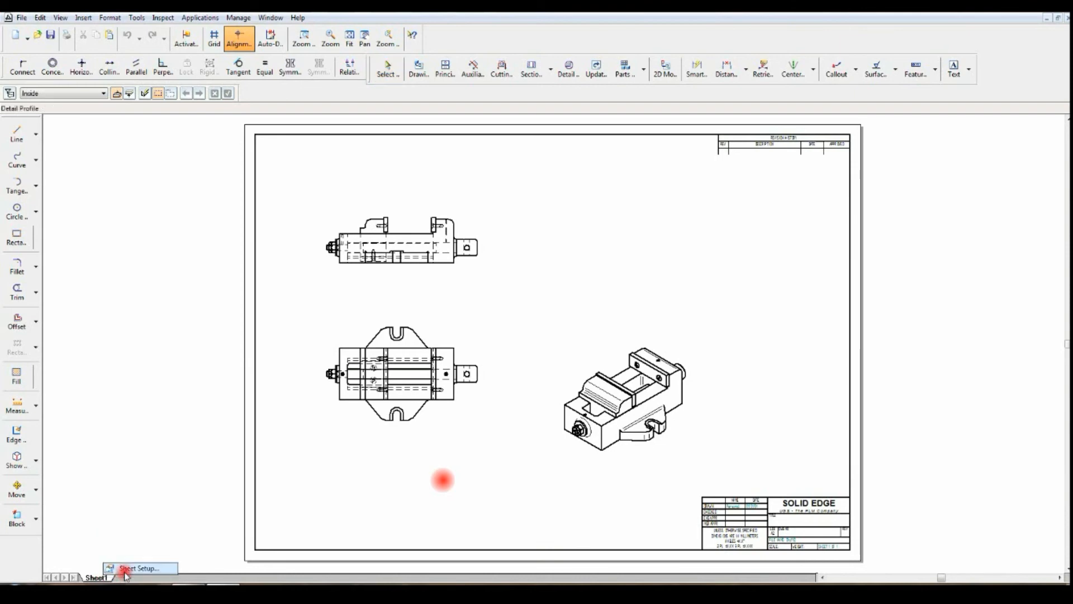
pyautogui.click(541, 248)
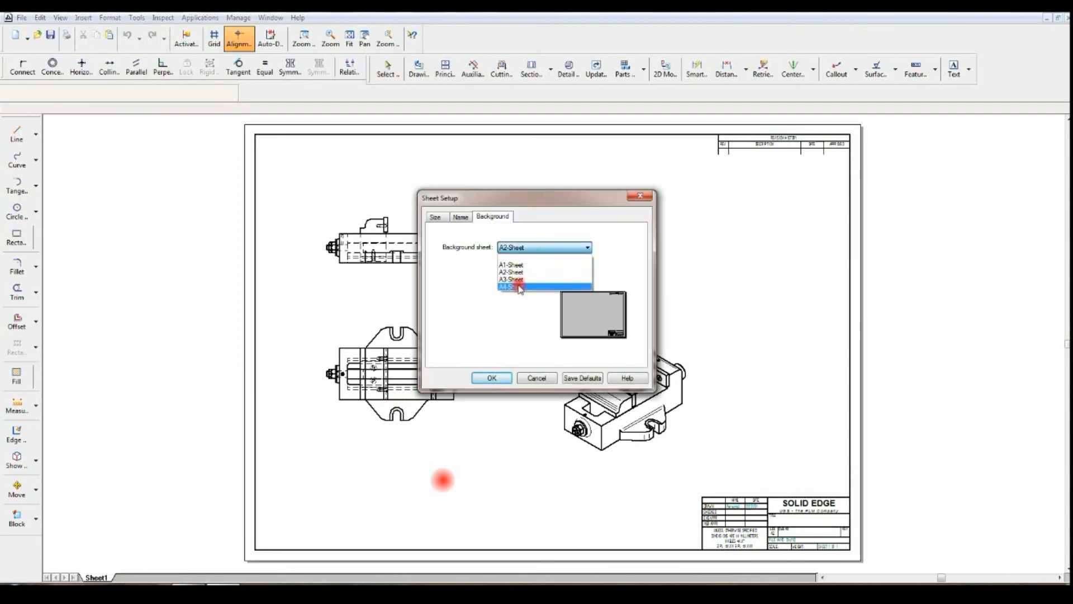
pyautogui.click(512, 267)
pyautogui.click(501, 265)
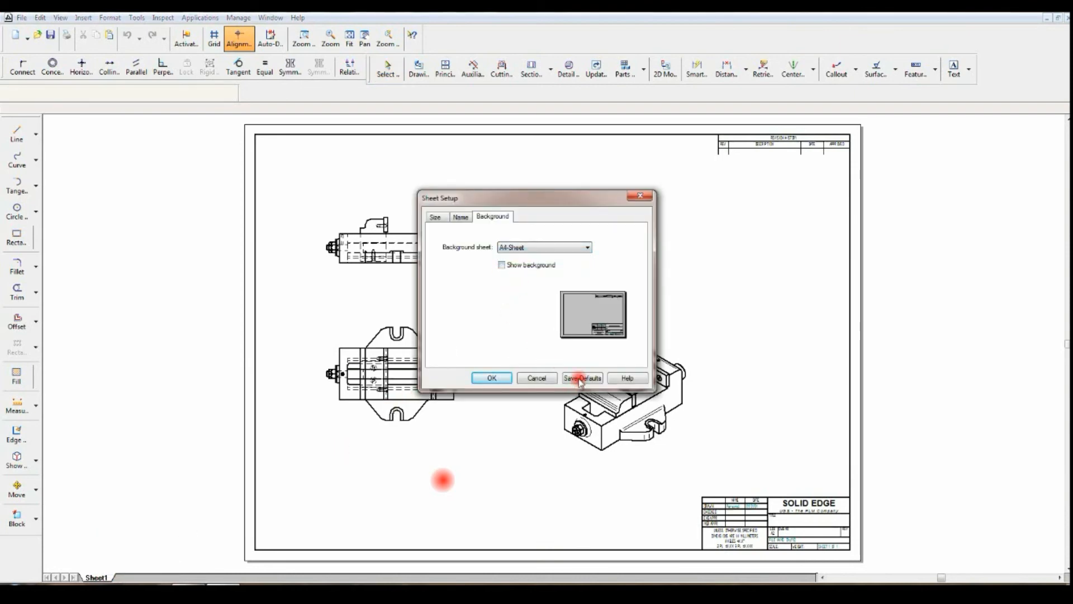
pyautogui.click(493, 377)
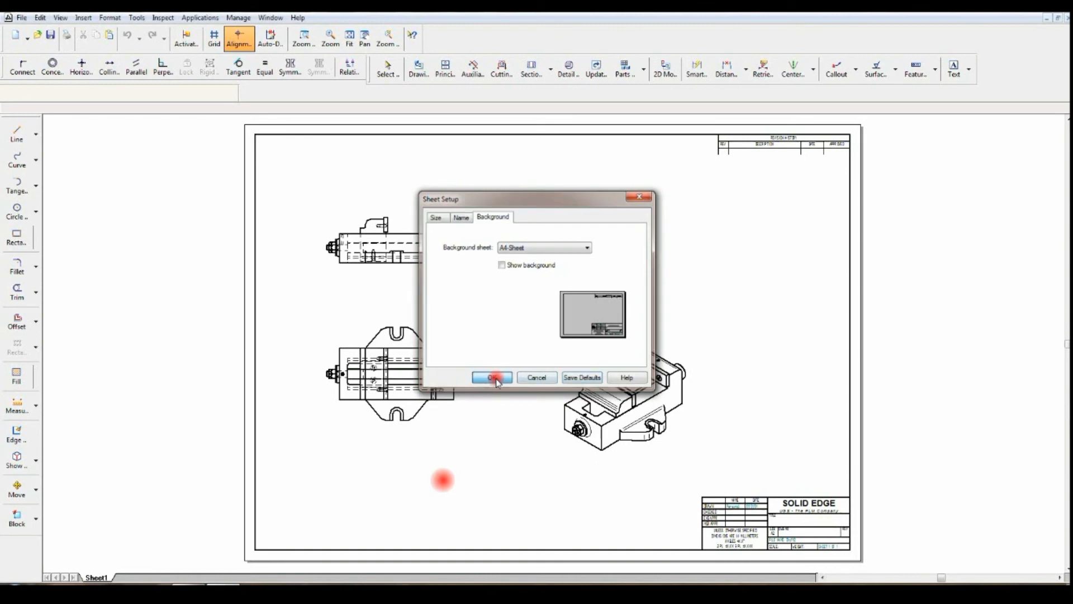
# - Arrange the front, top and pictorial views of the vice within the A4 sheet
pyautogui.click(344, 38)
pyautogui.moveTo(434, 366)
pyautogui.mouseDown()
pyautogui.moveTo(420, 443)
pyautogui.moveTo(380, 506)
pyautogui.mouseUp()
pyautogui.moveTo(403, 180); pyautogui.dragTo(395, 356)
pyautogui.moveTo(687, 390); pyautogui.dragTo(560, 456)
pyautogui.click(351, 39)
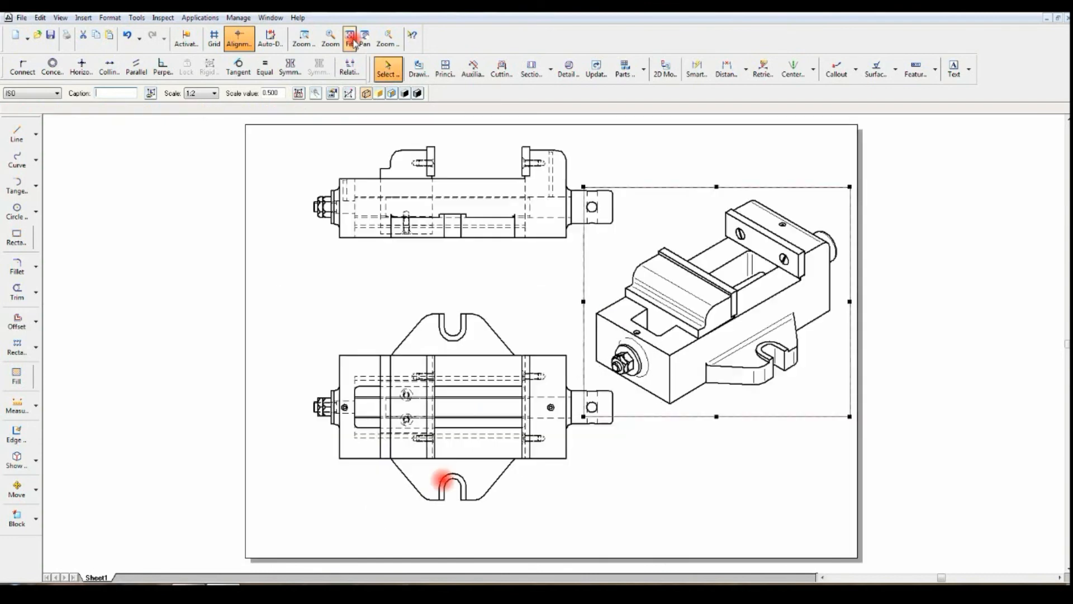
pyautogui.click(652, 522)
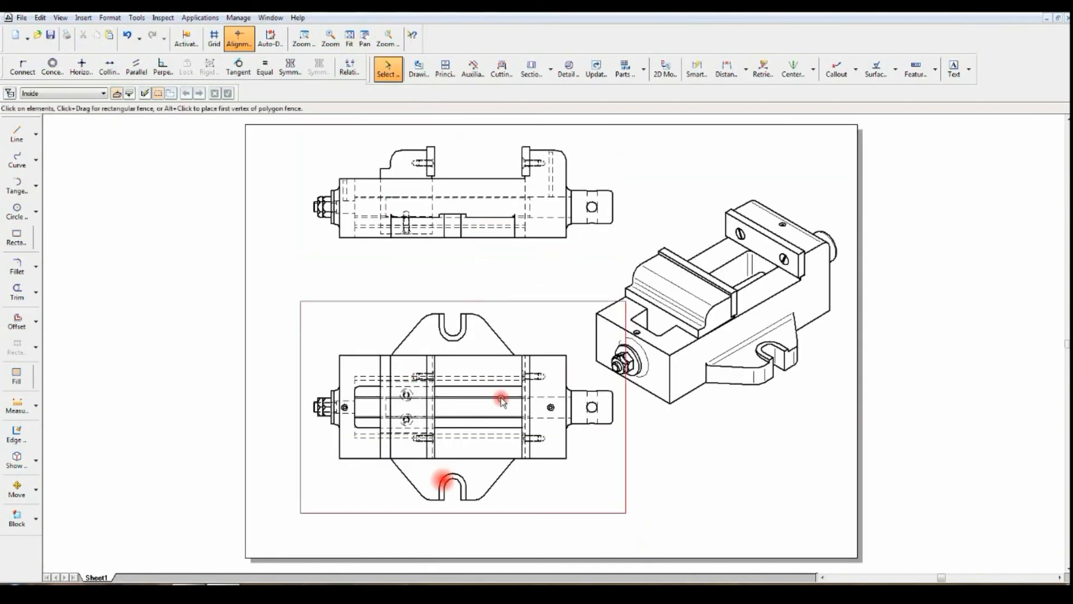
# - Set the scale value of the vice's top view and its aligned front view to 0.600
pyautogui.click(481, 428)
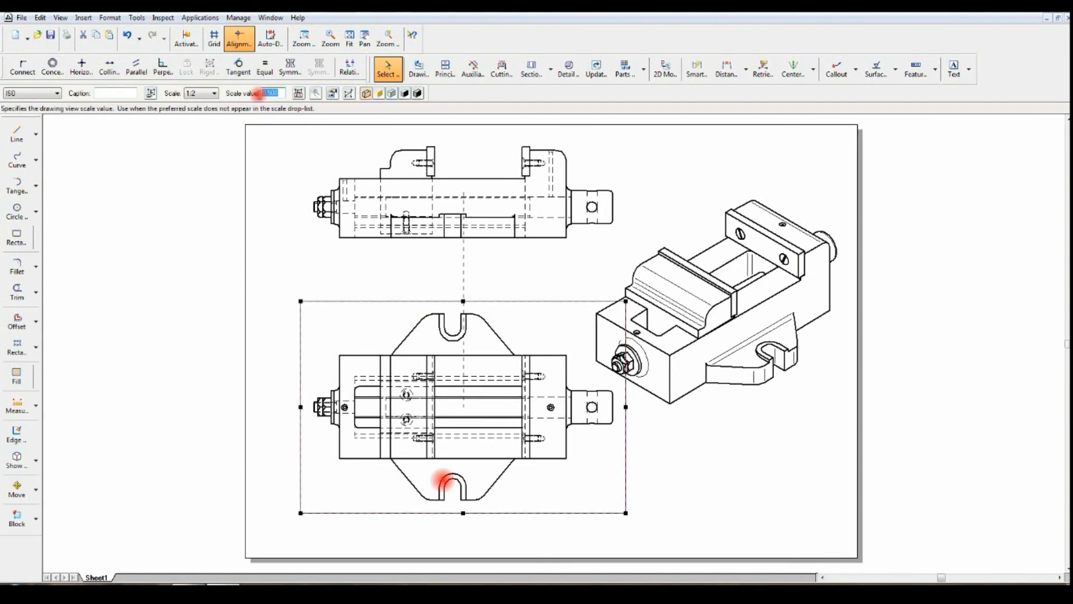
pyautogui.press('Return')
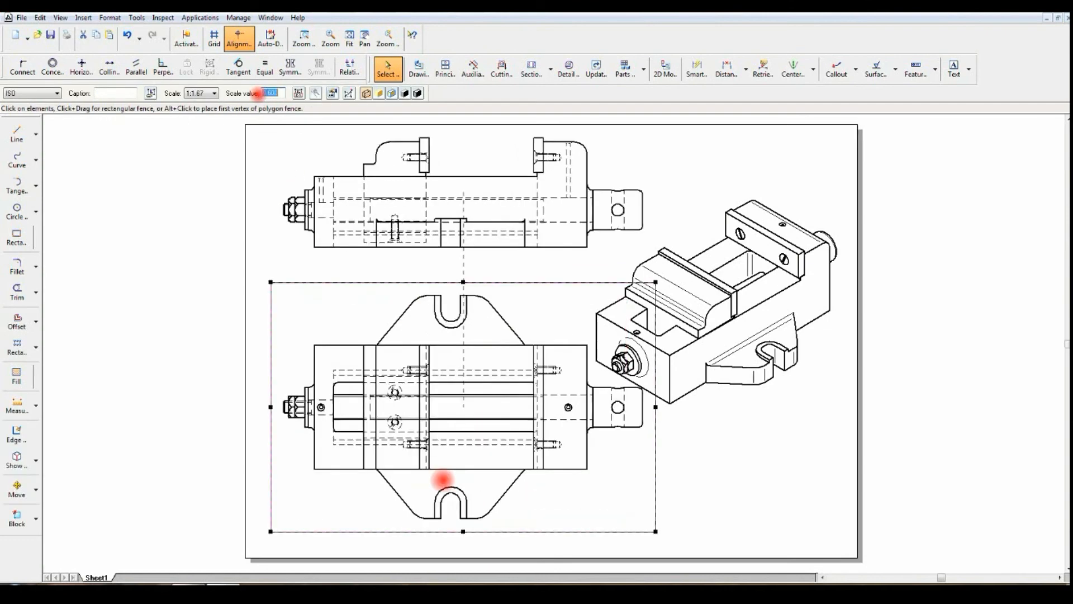
pyautogui.click(689, 445)
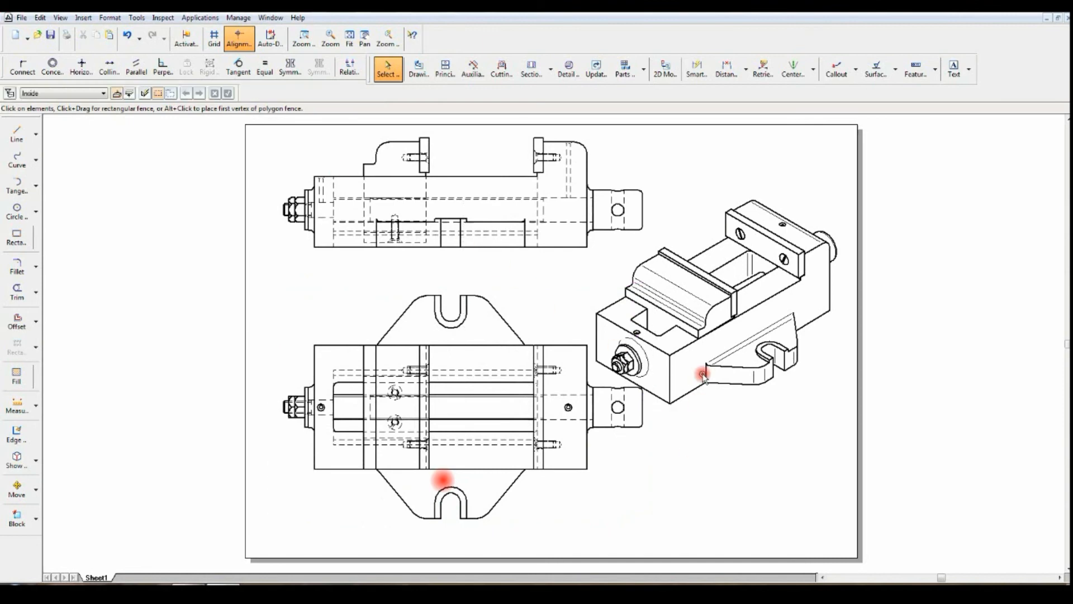
# - Move the pictorial view slightly upward on the sheet, away from the top view
pyautogui.click(709, 358)
pyautogui.moveTo(710, 358); pyautogui.dragTo(707, 344)
pyautogui.click(736, 440)
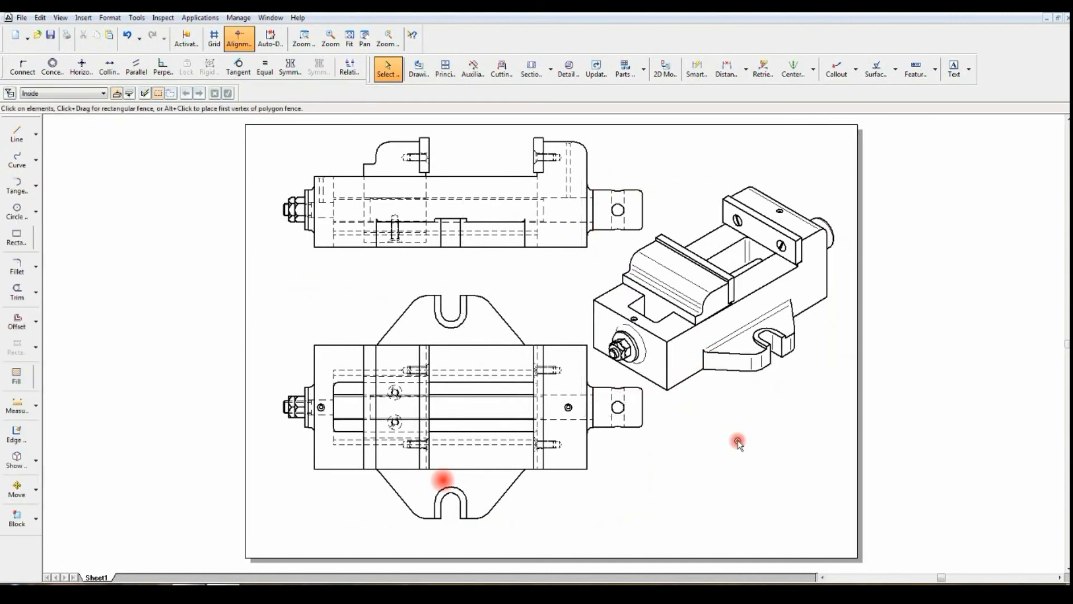
# - Set the pictorial view's scale value to 0.550 and reposition it beside the orthographic views
pyautogui.click(707, 355)
pyautogui.moveTo(280, 94); pyautogui.dragTo(246, 90)
pyautogui.write('0')
pyautogui.press('Return')
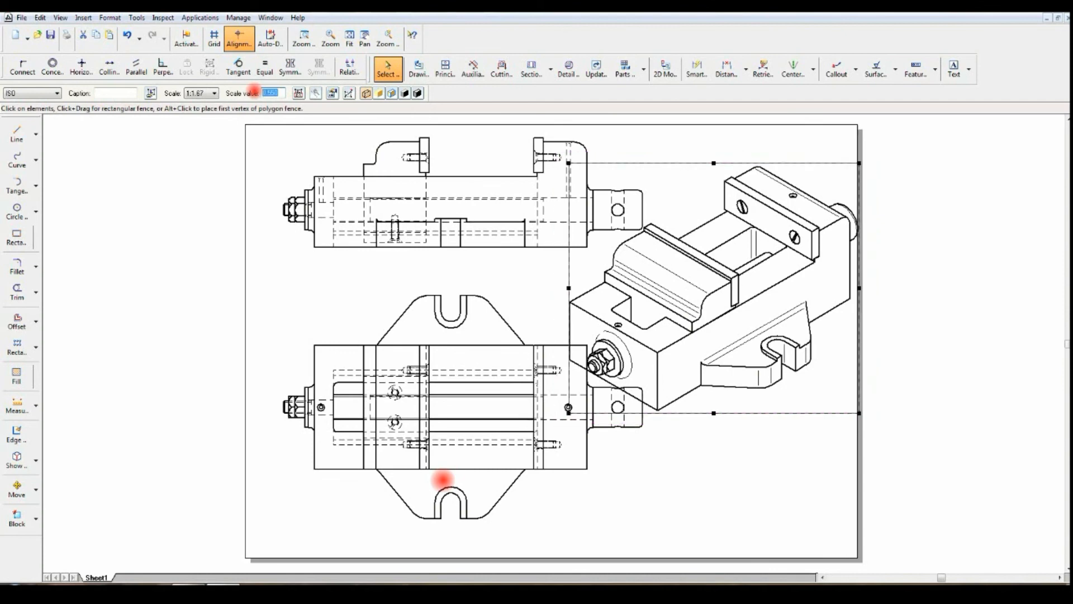
pyautogui.press('Return')
pyautogui.moveTo(662, 297)
pyautogui.mouseDown()
pyautogui.moveTo(671, 282)
pyautogui.moveTo(688, 306)
pyautogui.mouseUp()
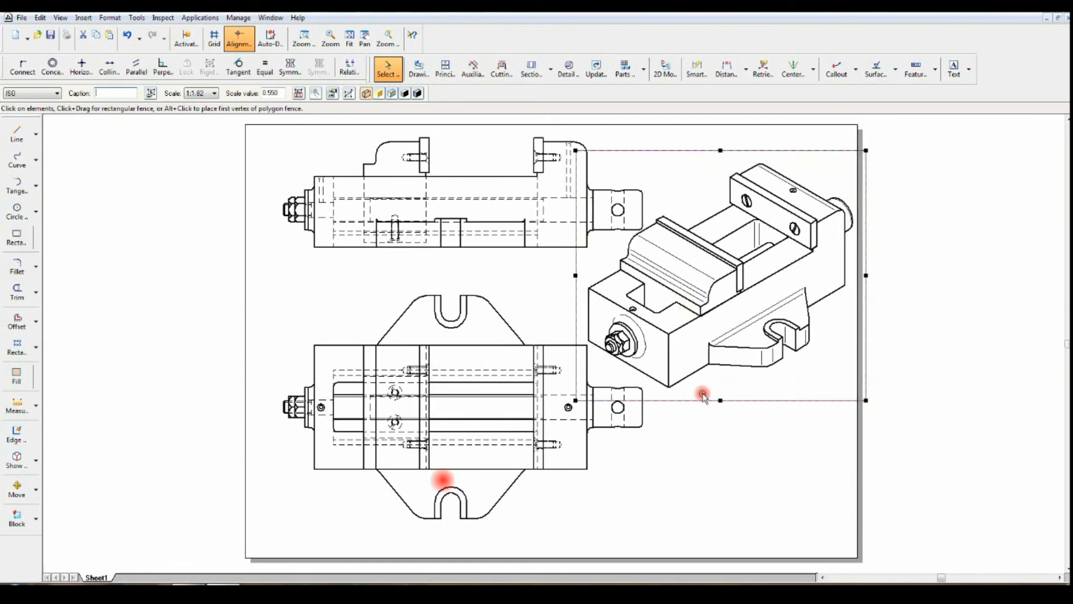
# - Shift the top view with its aligned front view, and the pictorial view, slightly toward the sheet's left edge
pyautogui.click(474, 406)
pyautogui.click(492, 472)
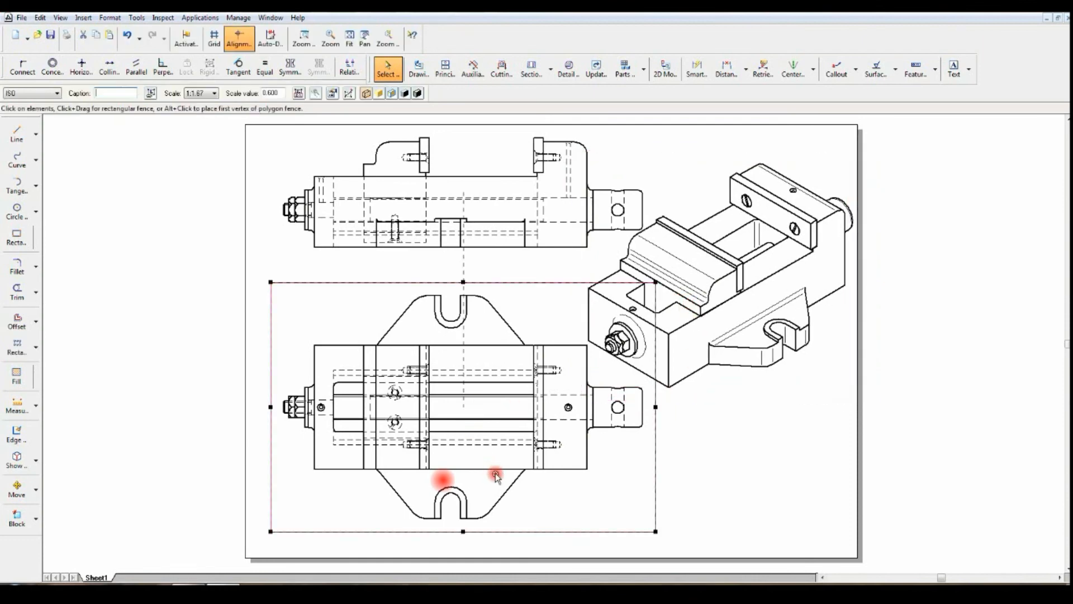
pyautogui.moveTo(494, 472); pyautogui.dragTo(483, 470)
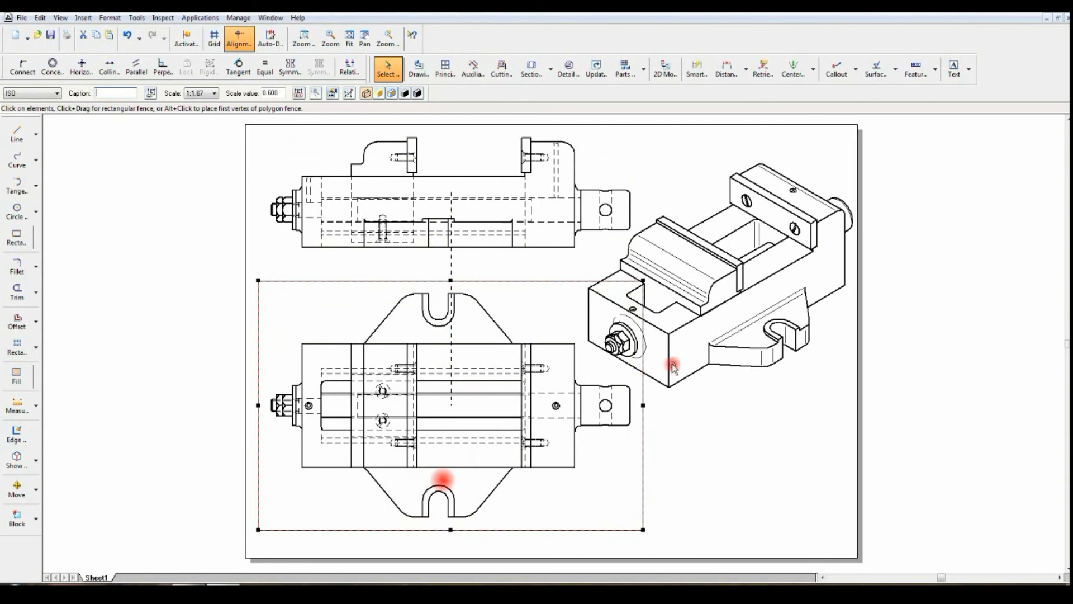
pyautogui.moveTo(714, 349); pyautogui.dragTo(709, 345)
pyautogui.click(671, 472)
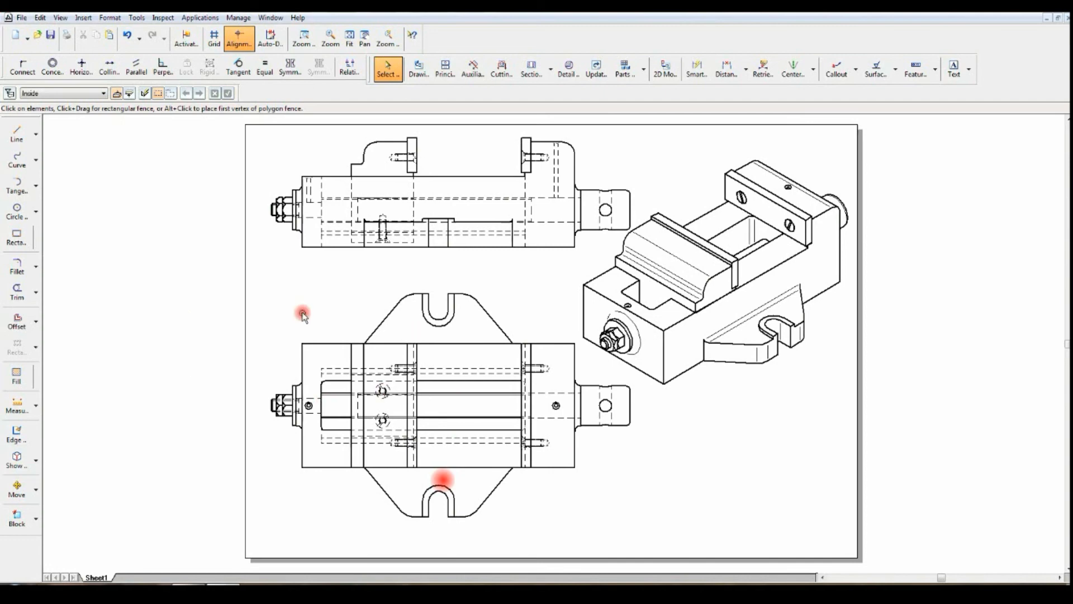
# - Create a full-depth broken-out section of the front view from a rectangle covering the top view's lower half along its horizontal centreline
pyautogui.click(416, 160)
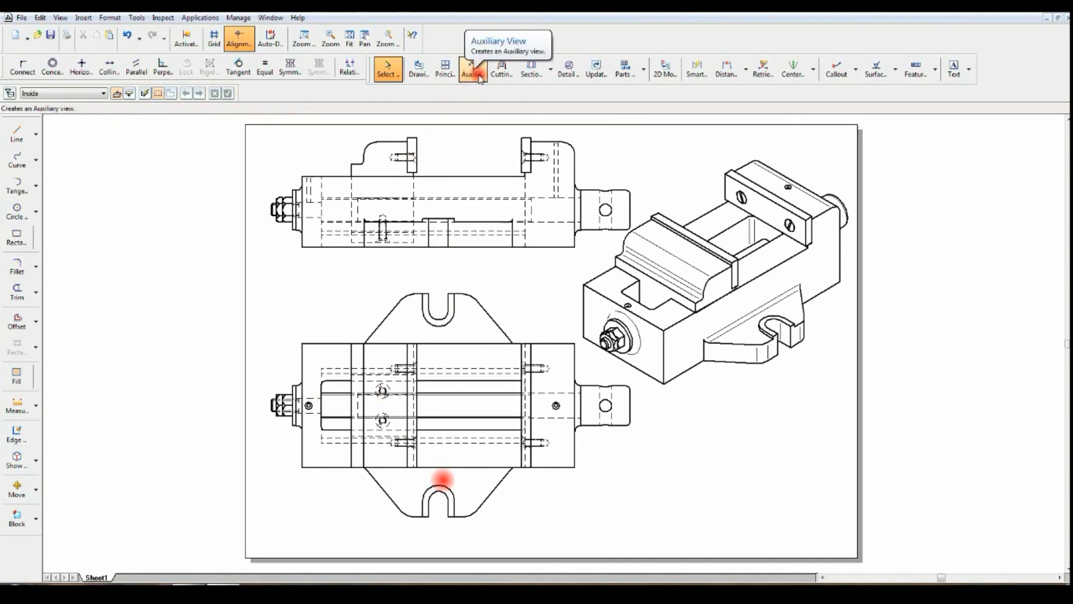
pyautogui.click(550, 70)
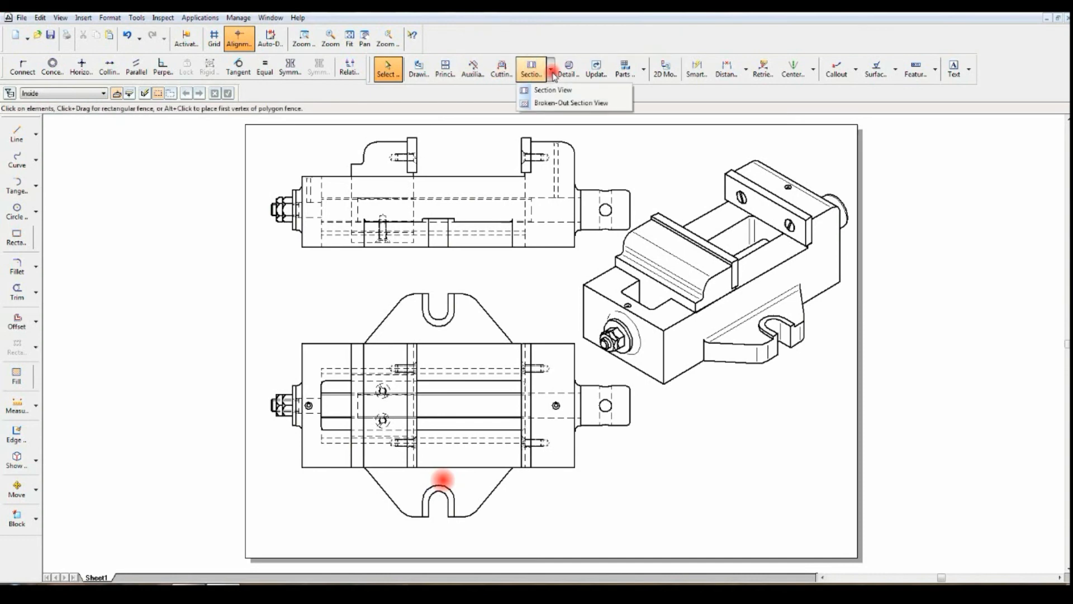
pyautogui.click(555, 103)
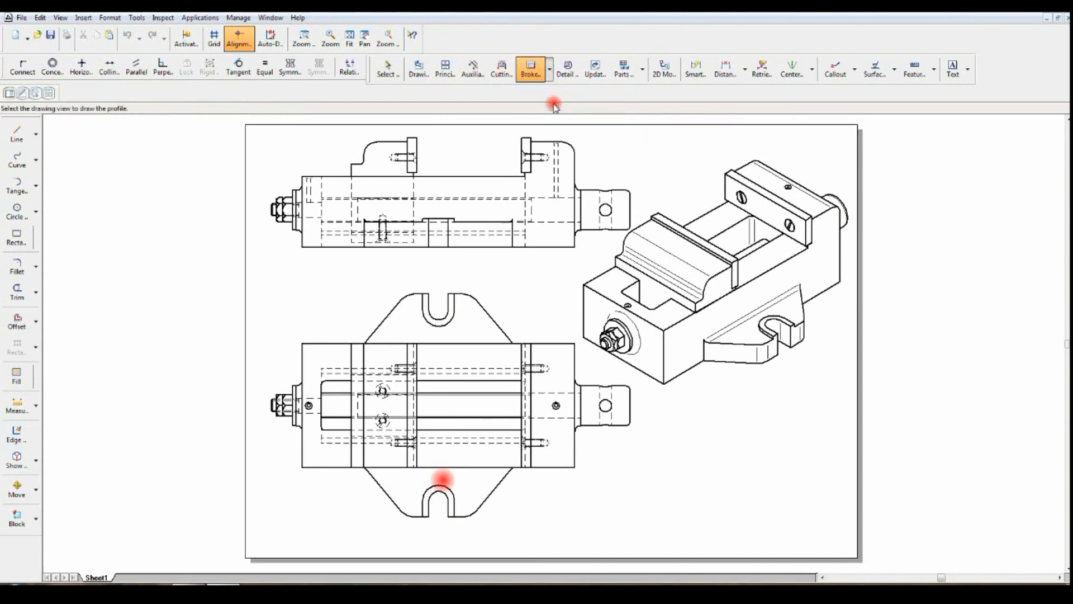
pyautogui.click(456, 379)
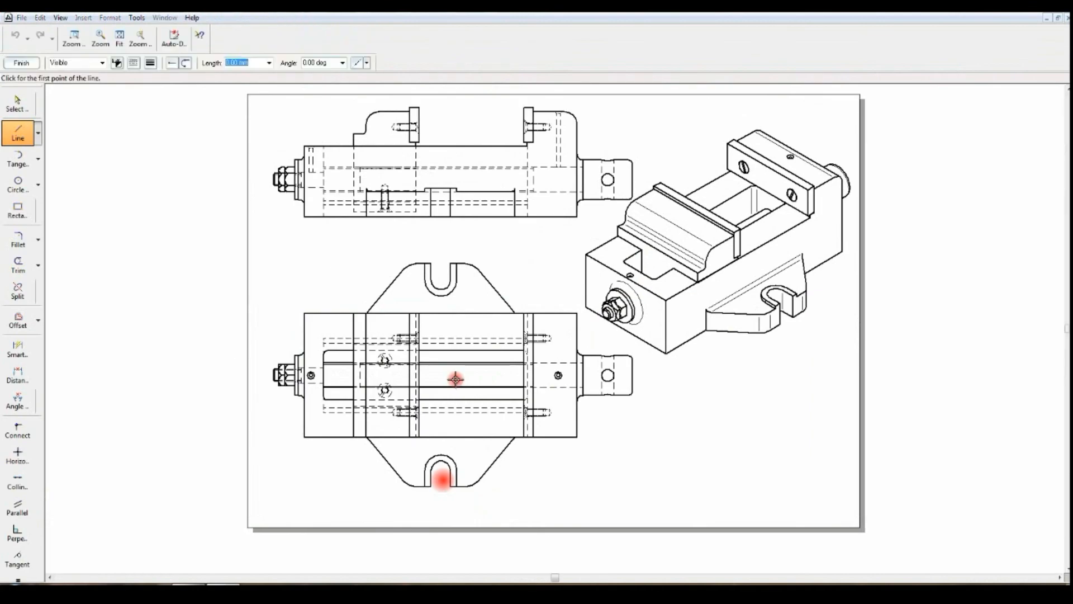
pyautogui.click(18, 210)
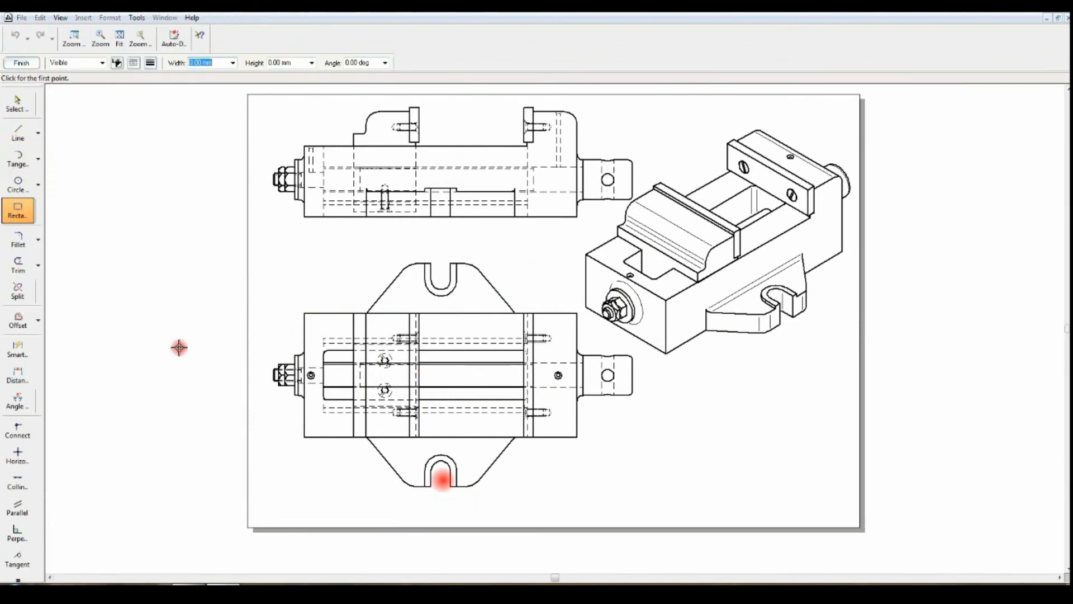
pyautogui.click(265, 375)
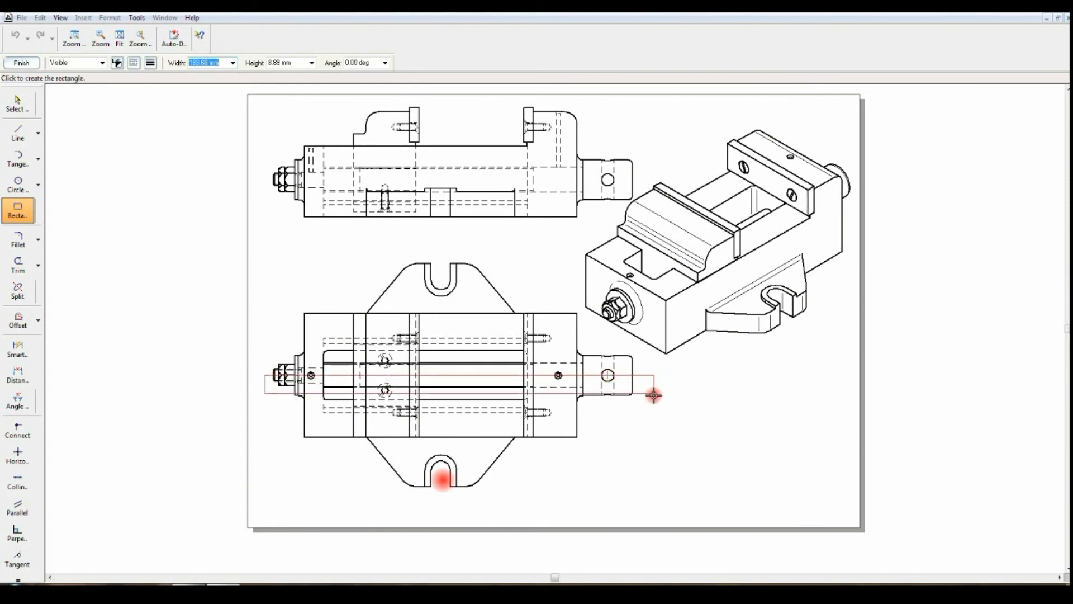
pyautogui.click(646, 502)
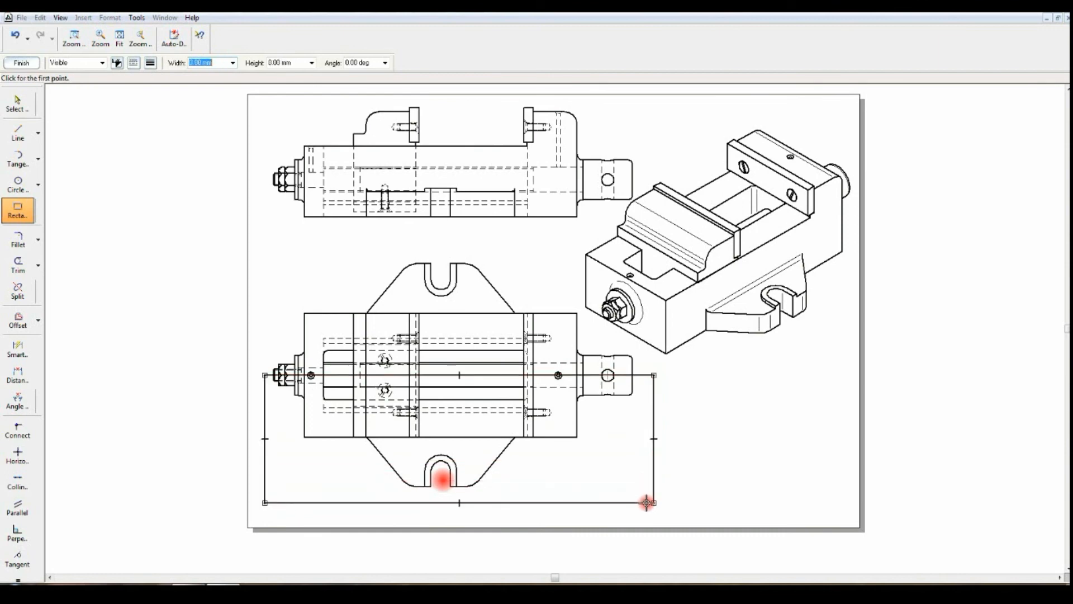
pyautogui.click(21, 63)
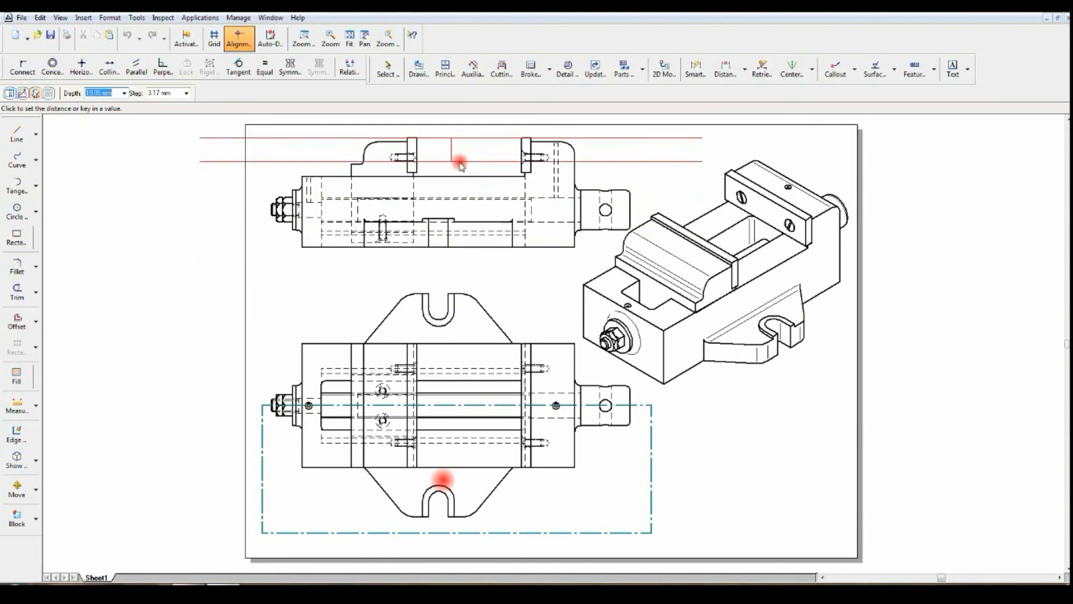
pyautogui.click(457, 248)
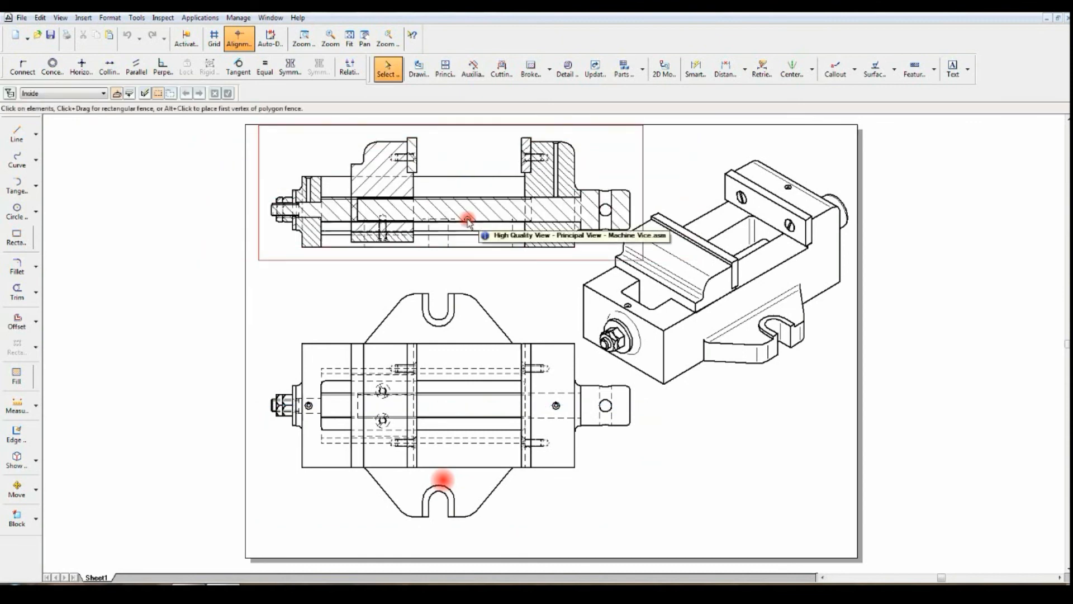
# - Draw a horizontal dash-dot cutting line through the middle of the top view, extending slightly past both ends of the vice
pyautogui.click(27, 137)
pyautogui.click(87, 92)
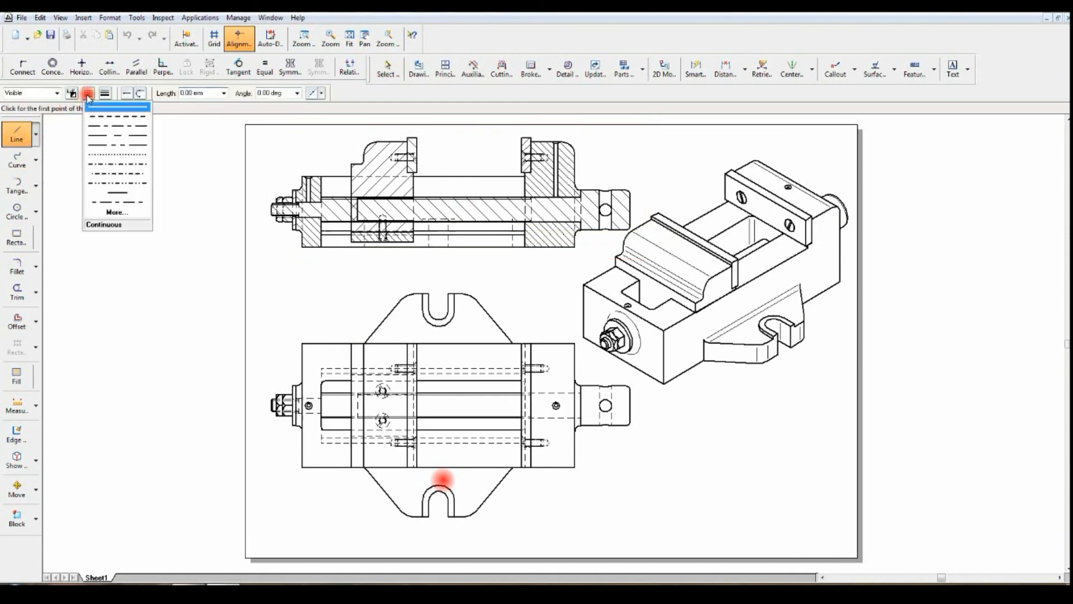
pyautogui.click(96, 126)
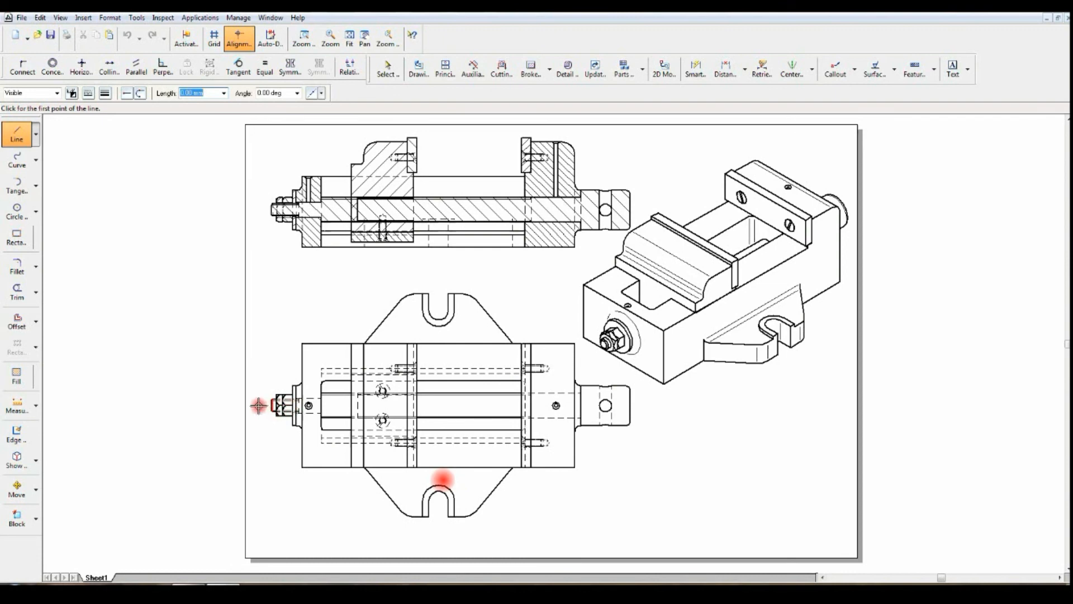
pyautogui.click(258, 405)
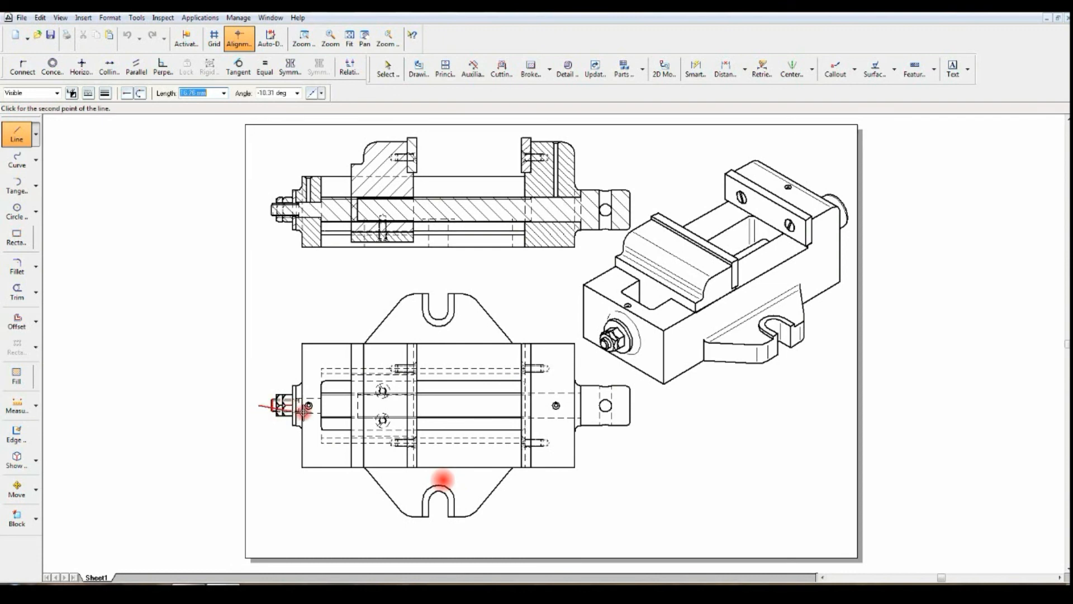
pyautogui.click(649, 405)
pyautogui.rightClick(669, 453)
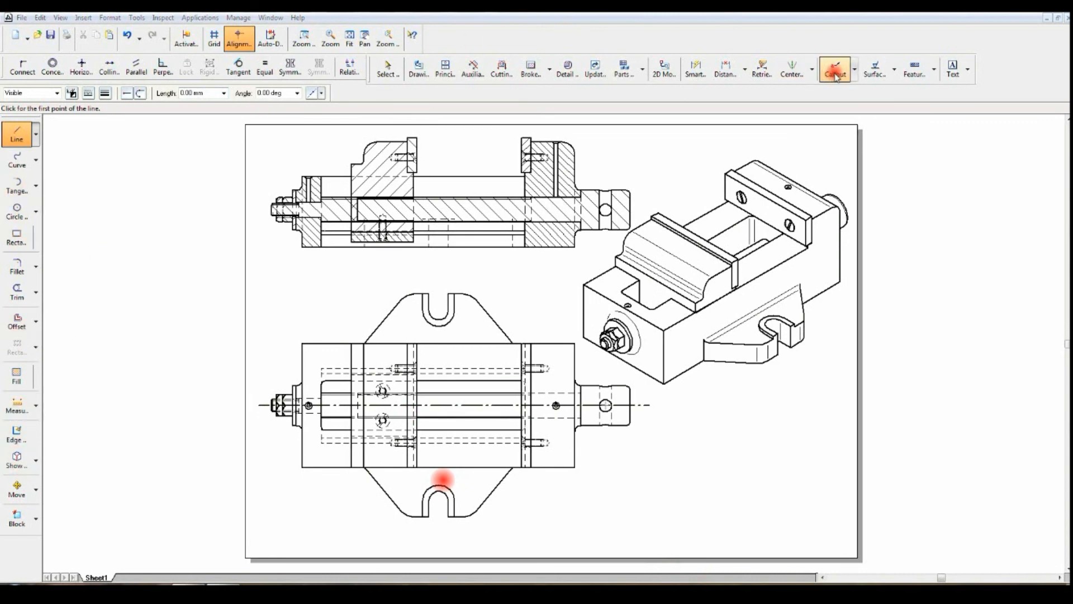
# - Configure the Leader properties with black color, 1 mm line width and a terminator length of 2.00 x font size
pyautogui.click(855, 71)
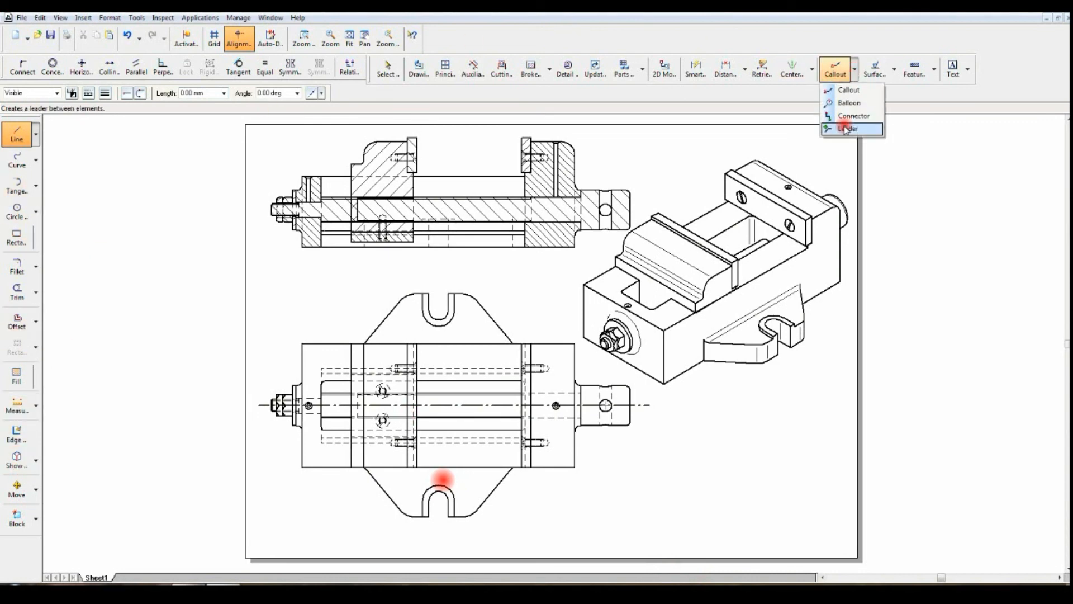
pyautogui.click(845, 130)
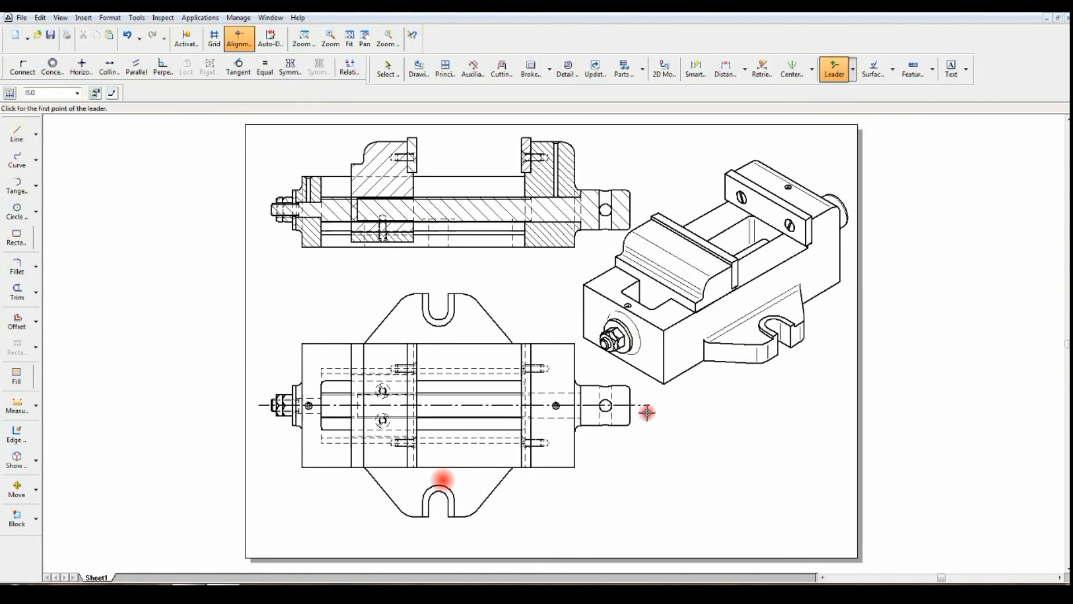
pyautogui.click(113, 93)
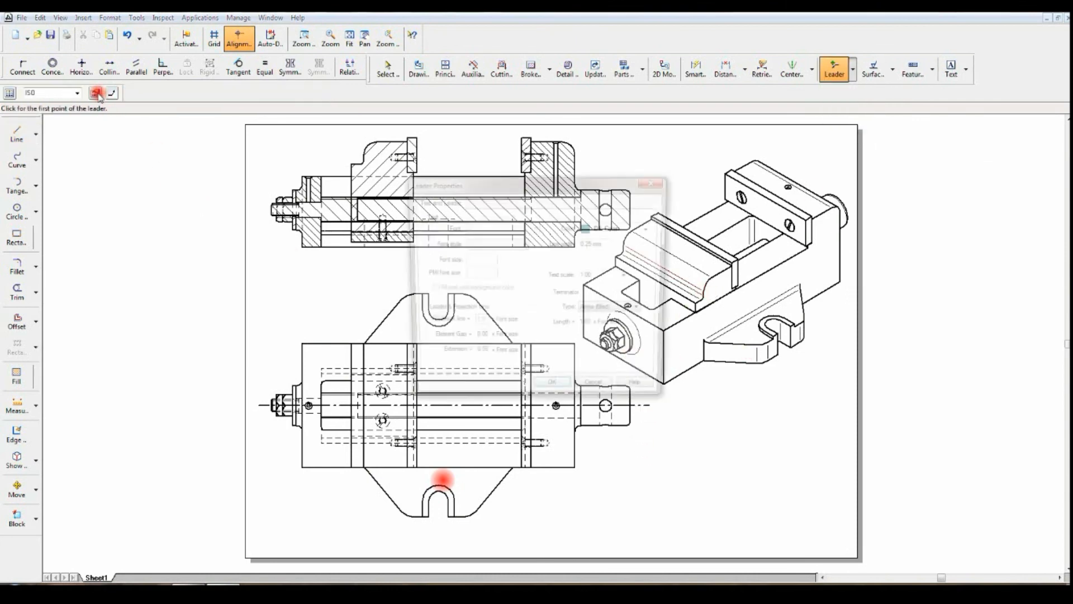
pyautogui.click(651, 228)
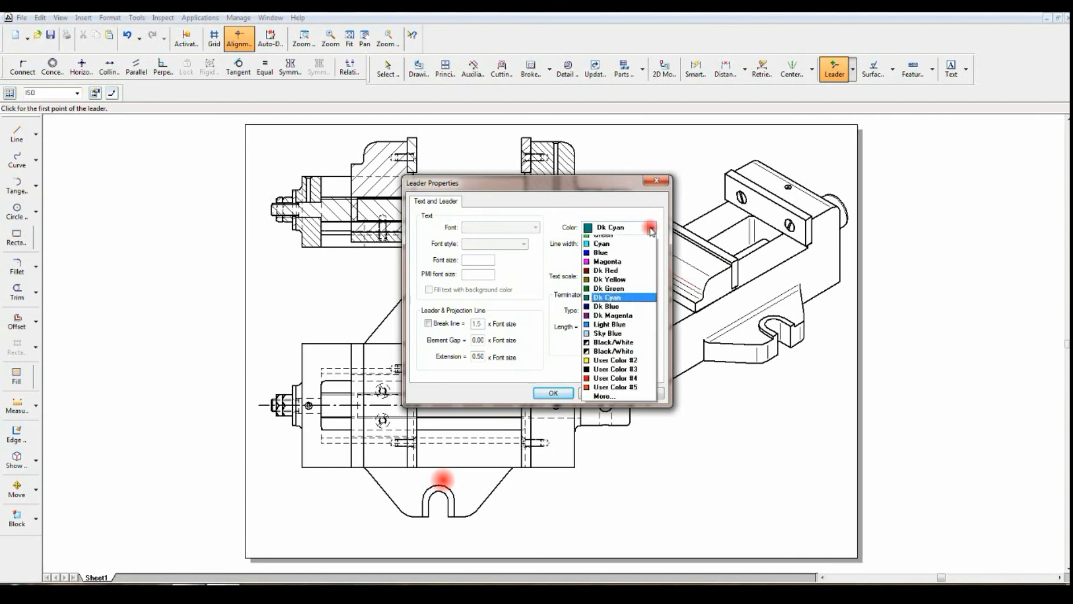
pyautogui.click(608, 239)
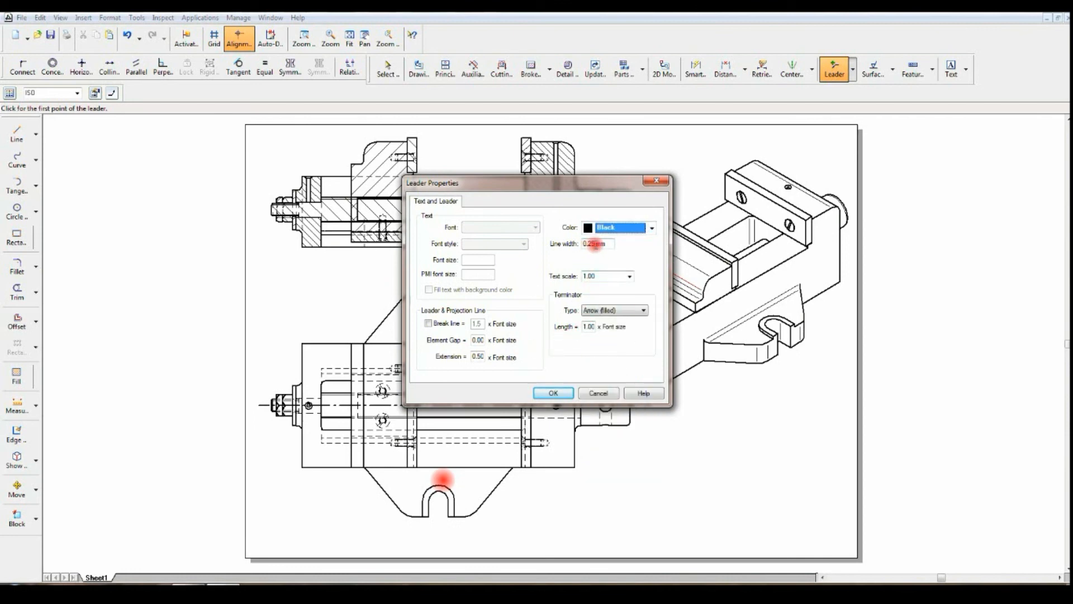
pyautogui.click(592, 326)
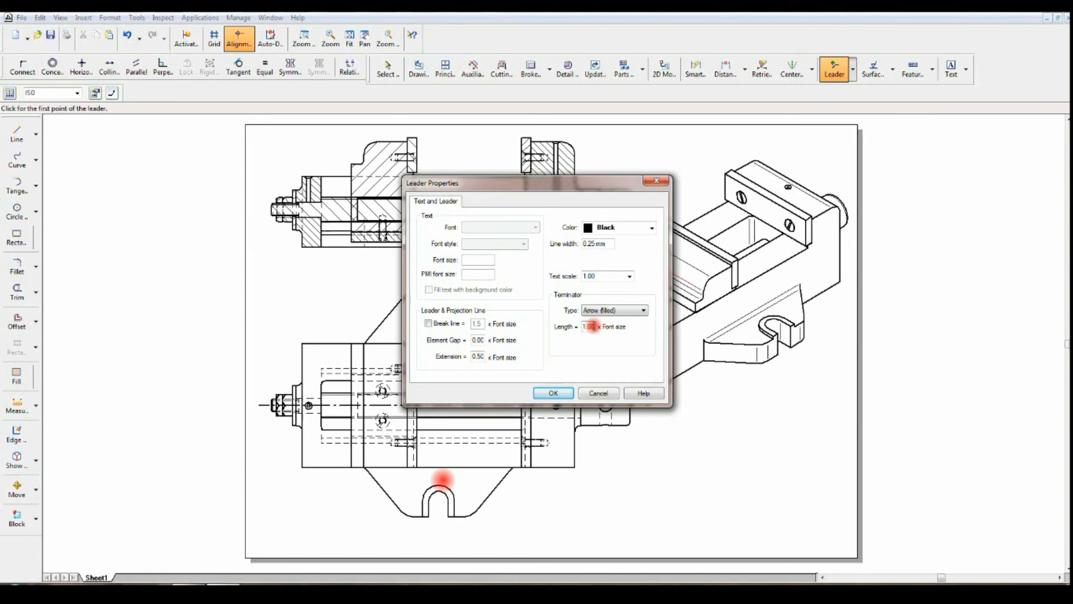
pyautogui.write('2')
pyautogui.click(581, 244)
pyautogui.write('1')
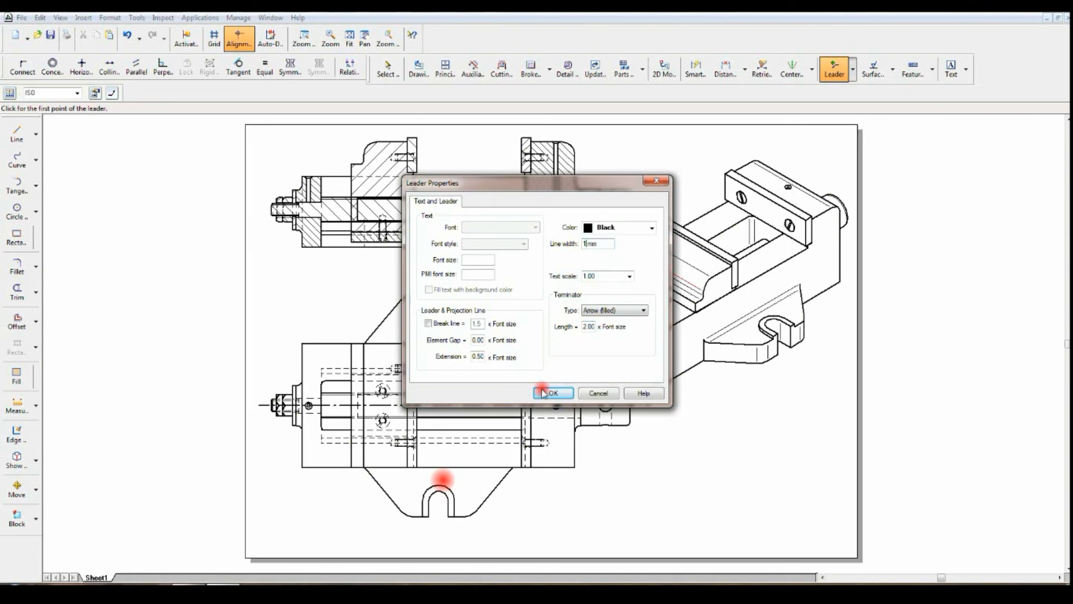
pyautogui.click(553, 393)
# - Place short vertical leader arrows pointing up at both ends of the top view's cutting line
pyautogui.click(645, 405)
pyautogui.click(644, 429)
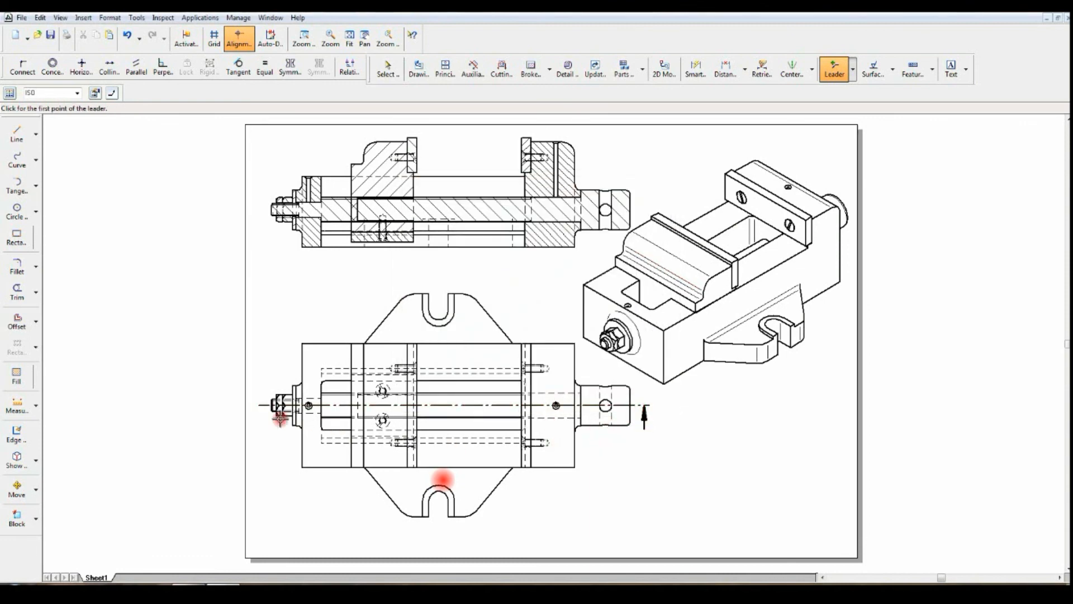
pyautogui.click(263, 406)
pyautogui.click(264, 426)
# - Label both section arrows with the letter A in Times New Roman
pyautogui.click(950, 72)
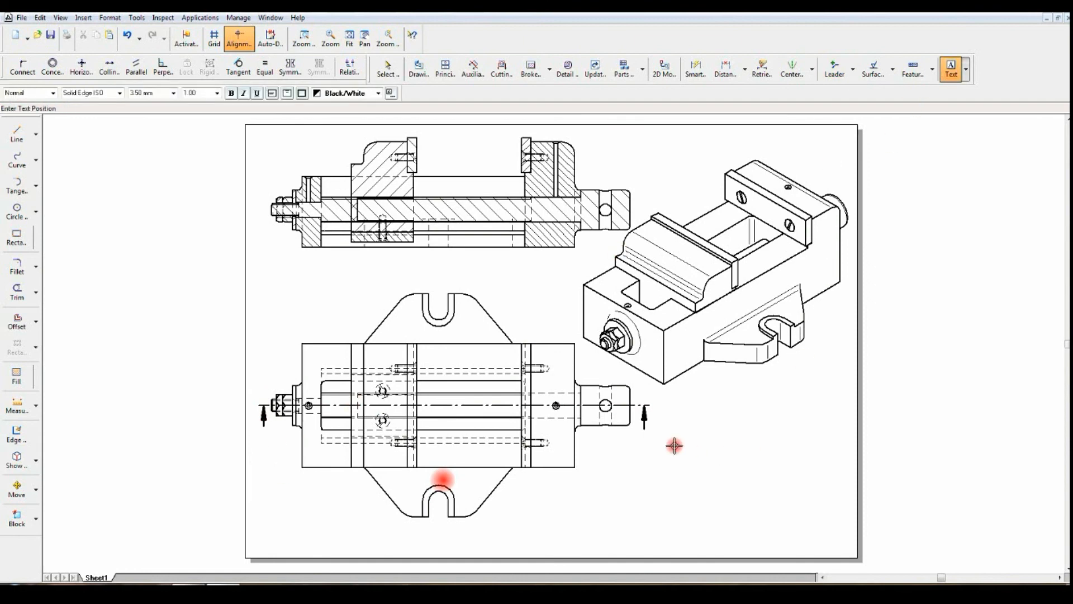
pyautogui.click(650, 427)
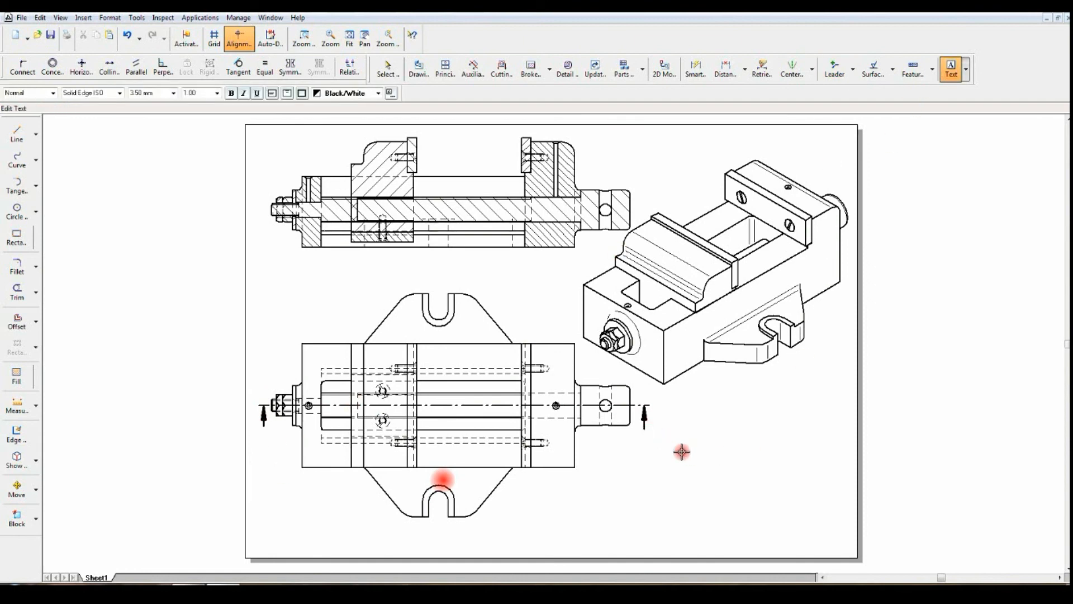
pyautogui.click(119, 92)
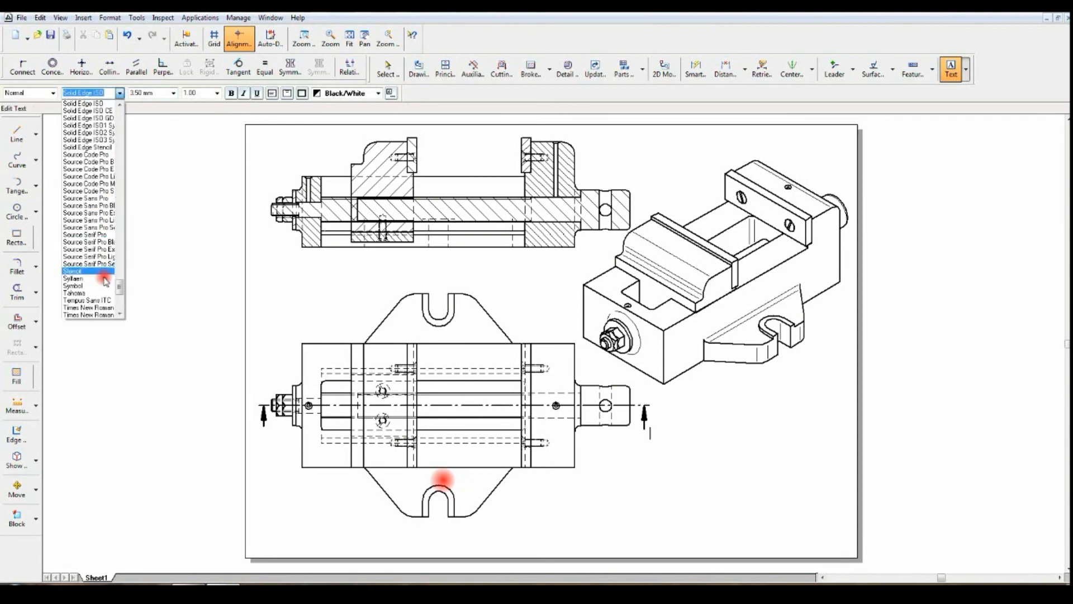
pyautogui.click(88, 307)
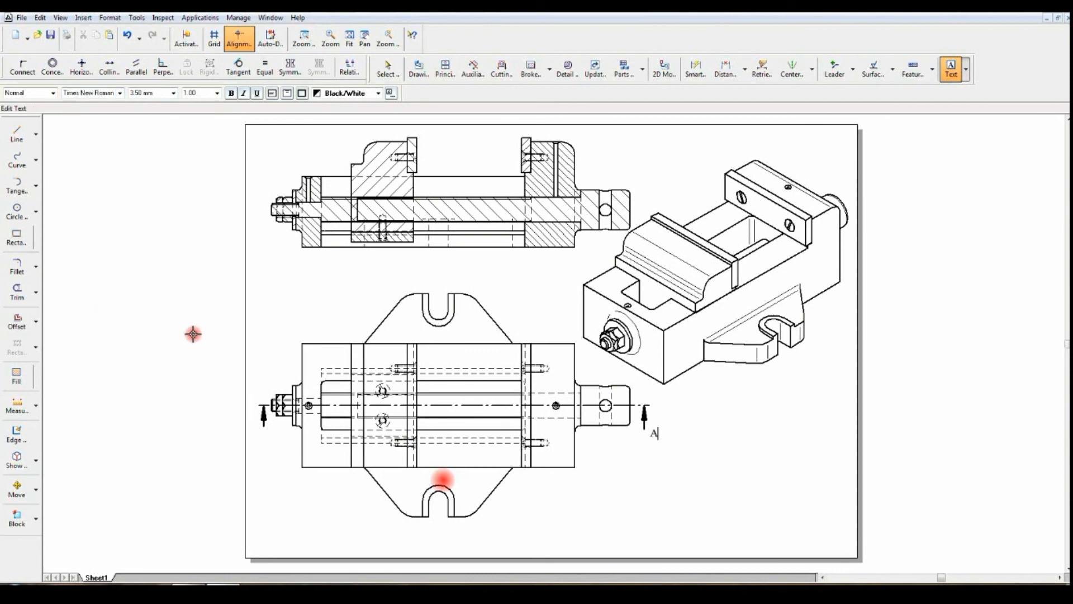
pyautogui.click(267, 436)
pyautogui.write('A')
# - Add the title MACHINE VICE ASSEMBLY low on the sheet and label the views FV, TV and ISO VIEW beneath them
pyautogui.click(951, 72)
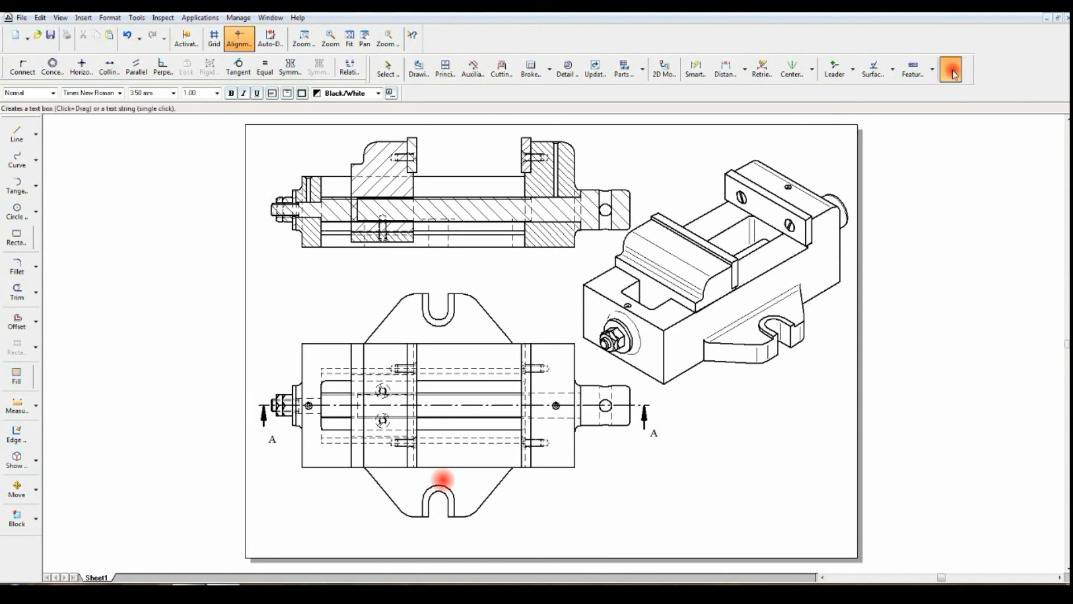
pyautogui.click(565, 523)
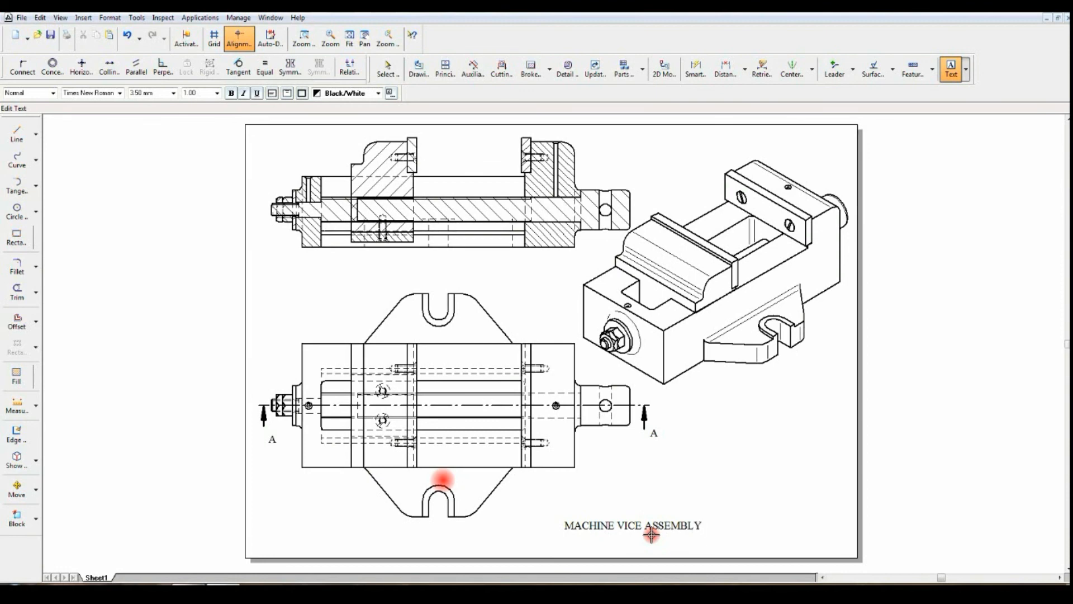
pyautogui.click(341, 271)
pyautogui.write('FV')
pyautogui.click(340, 511)
pyautogui.click(735, 387)
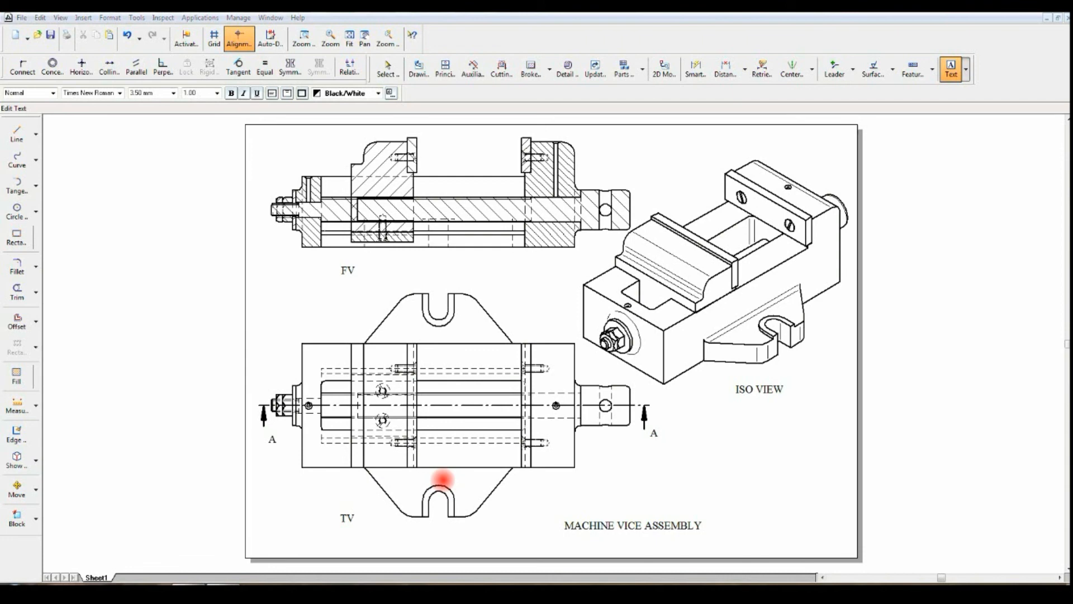
pyautogui.moveTo(482, 571)
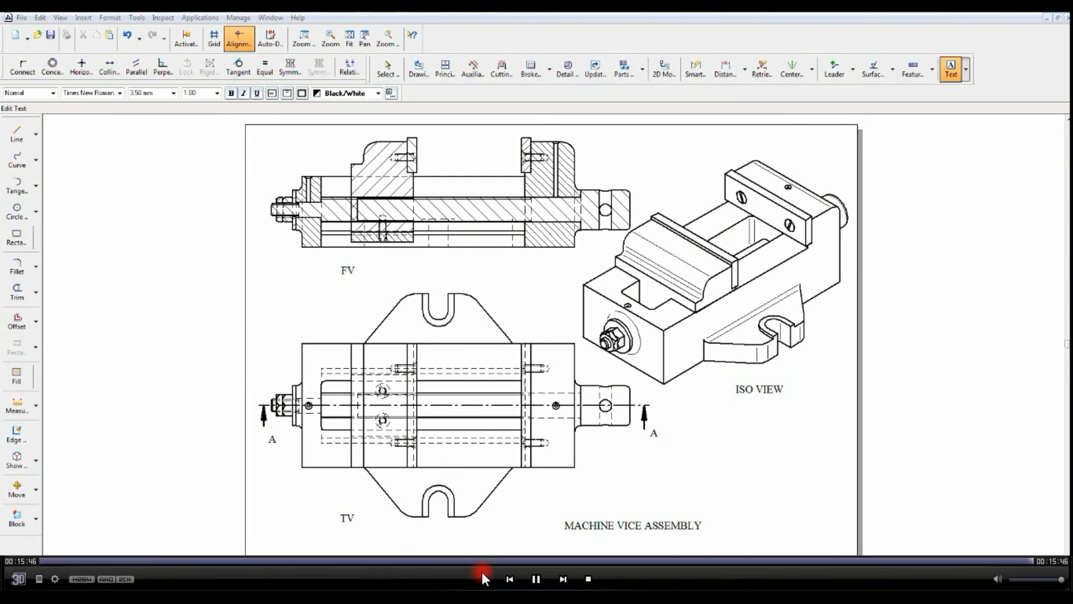